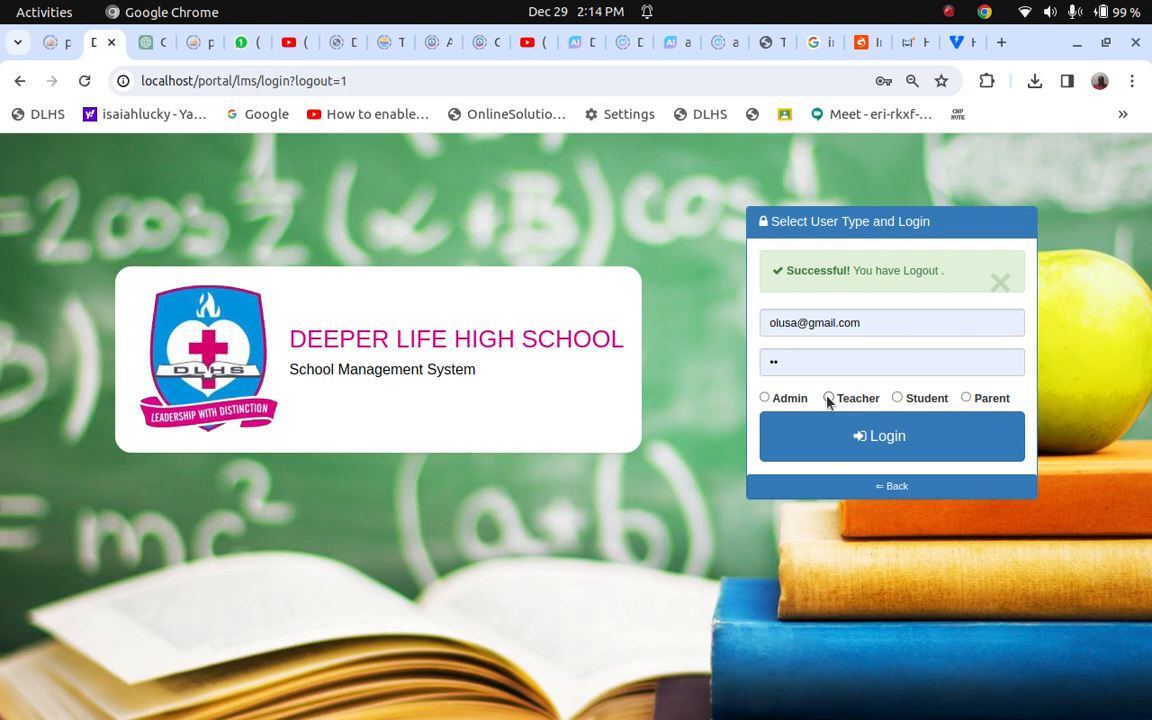
# - Log in with the Teacher user type and view the list of assigned subjects
pyautogui.click(828, 398)
pyautogui.click(880, 440)
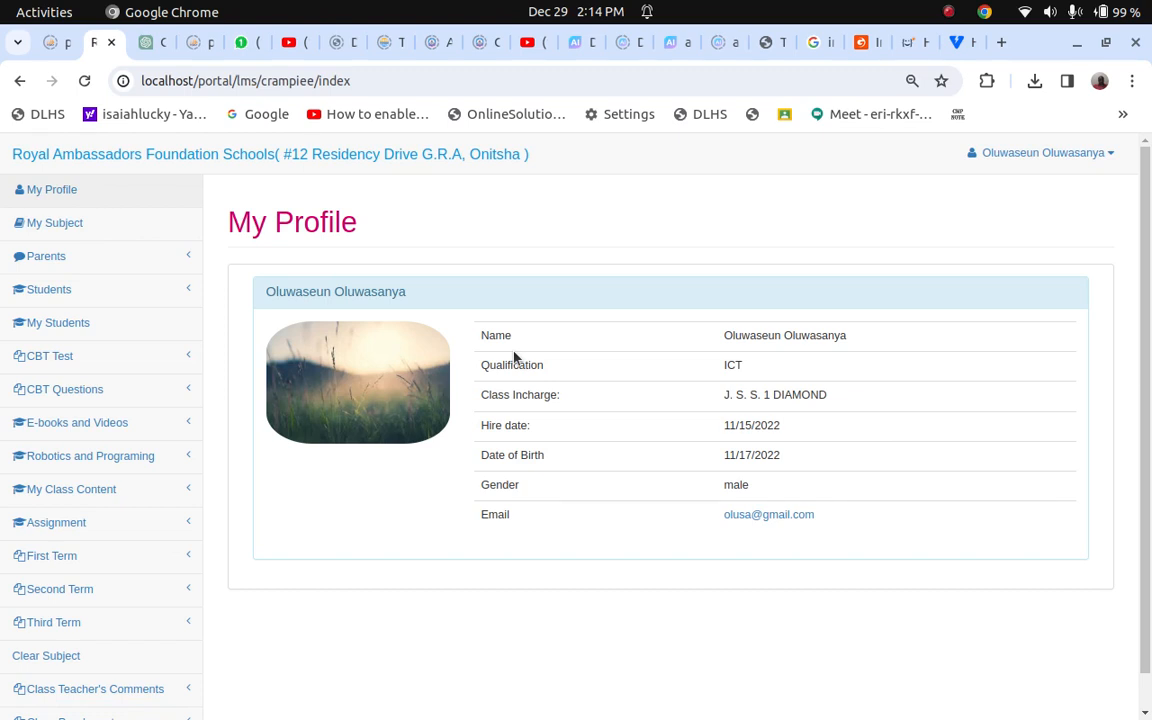
pyautogui.click(54, 224)
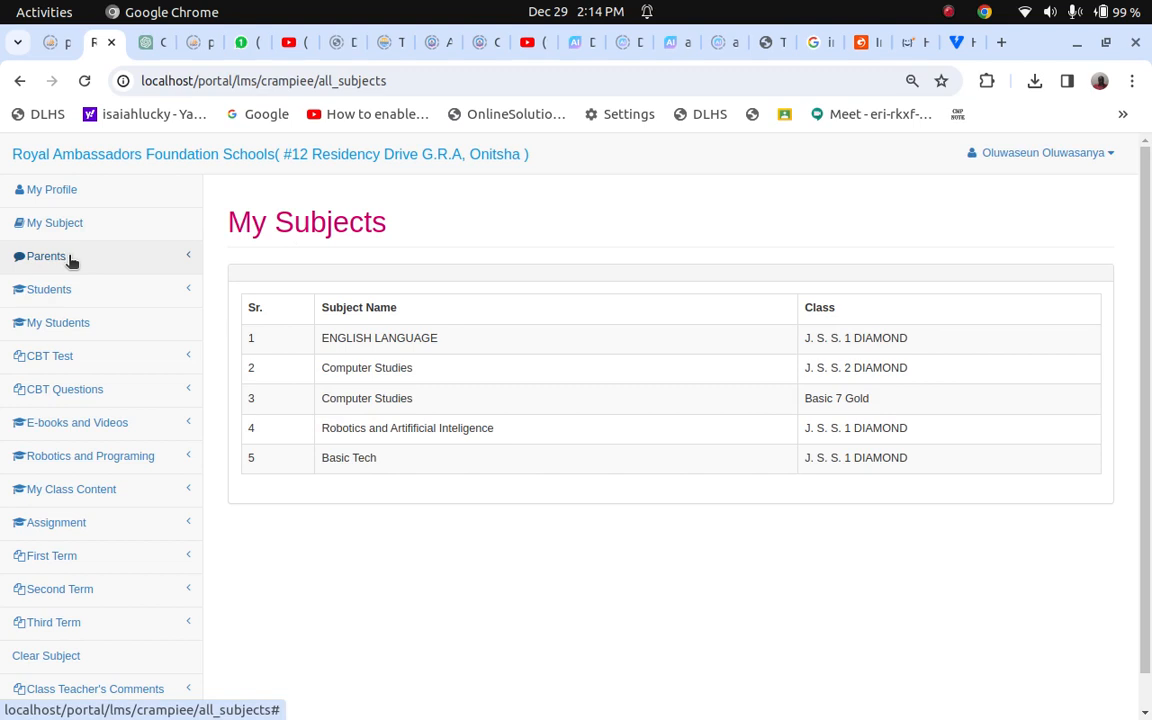
pyautogui.click(46, 257)
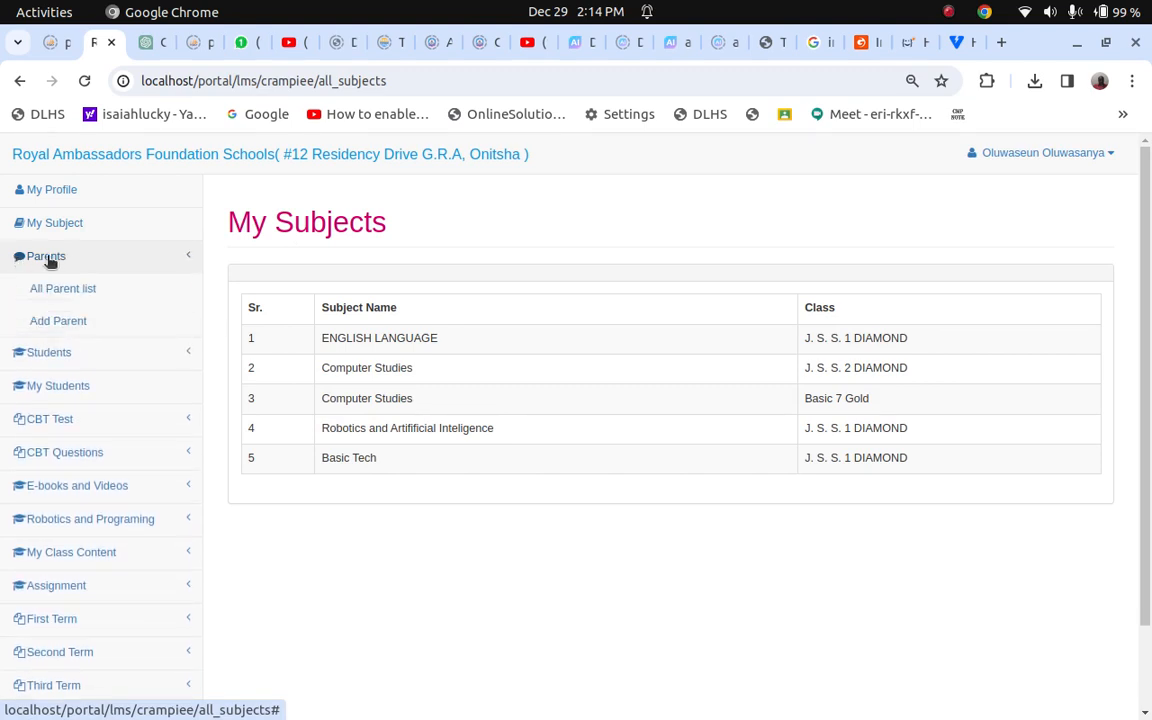
pyautogui.click(45, 257)
pyautogui.click(57, 292)
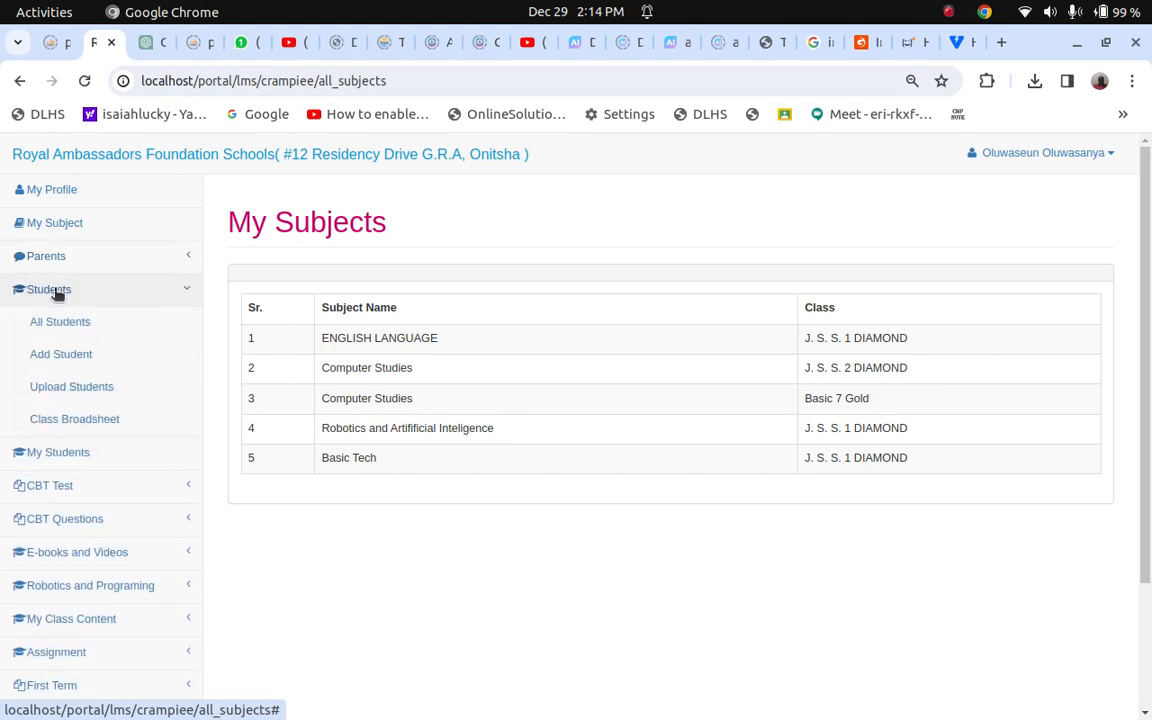
pyautogui.click(57, 292)
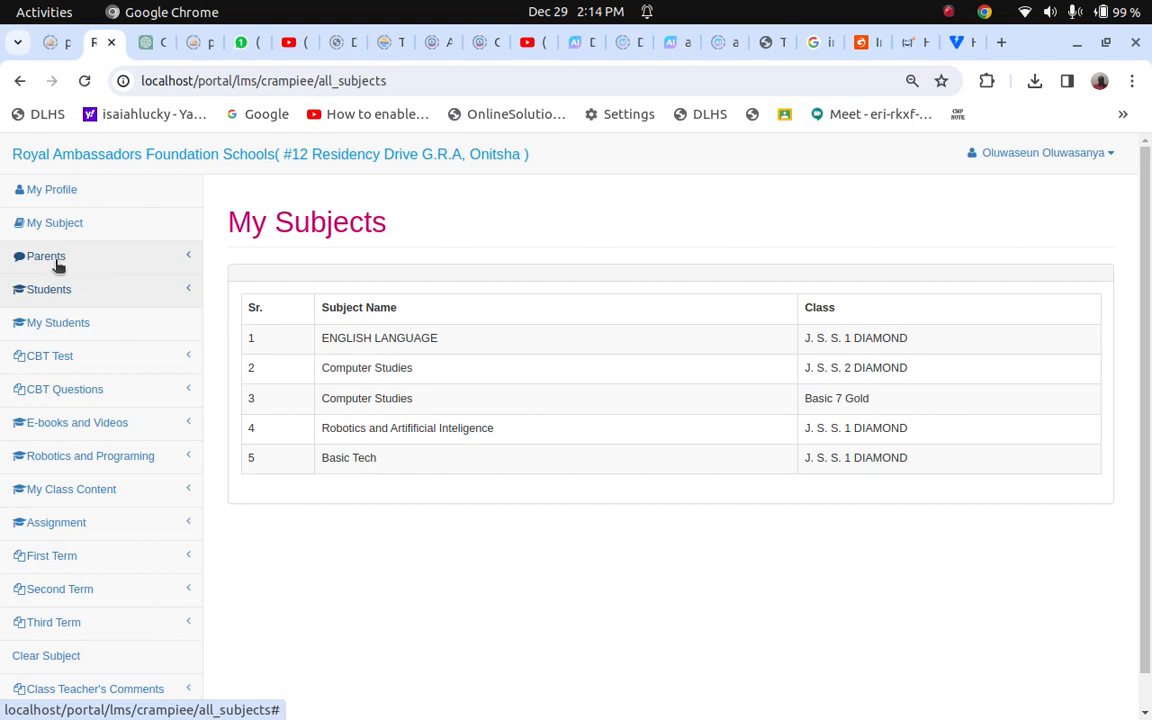
# - Bring up the form for creating a parent profile
pyautogui.click(55, 256)
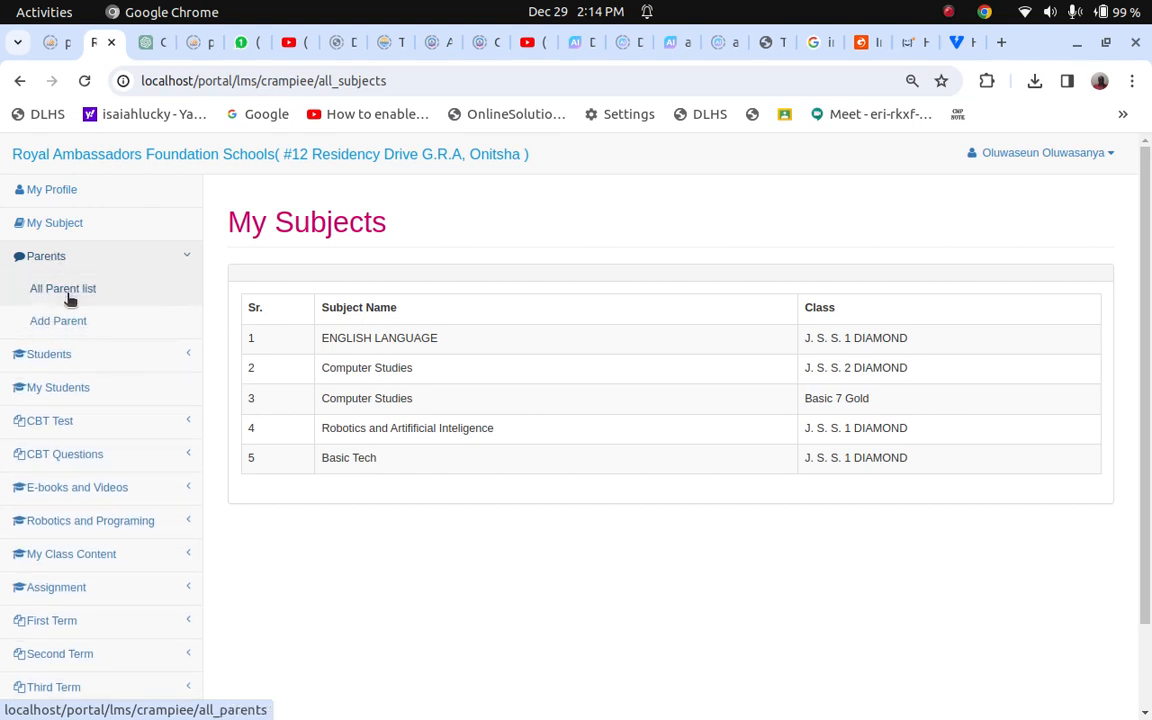
pyautogui.click(59, 321)
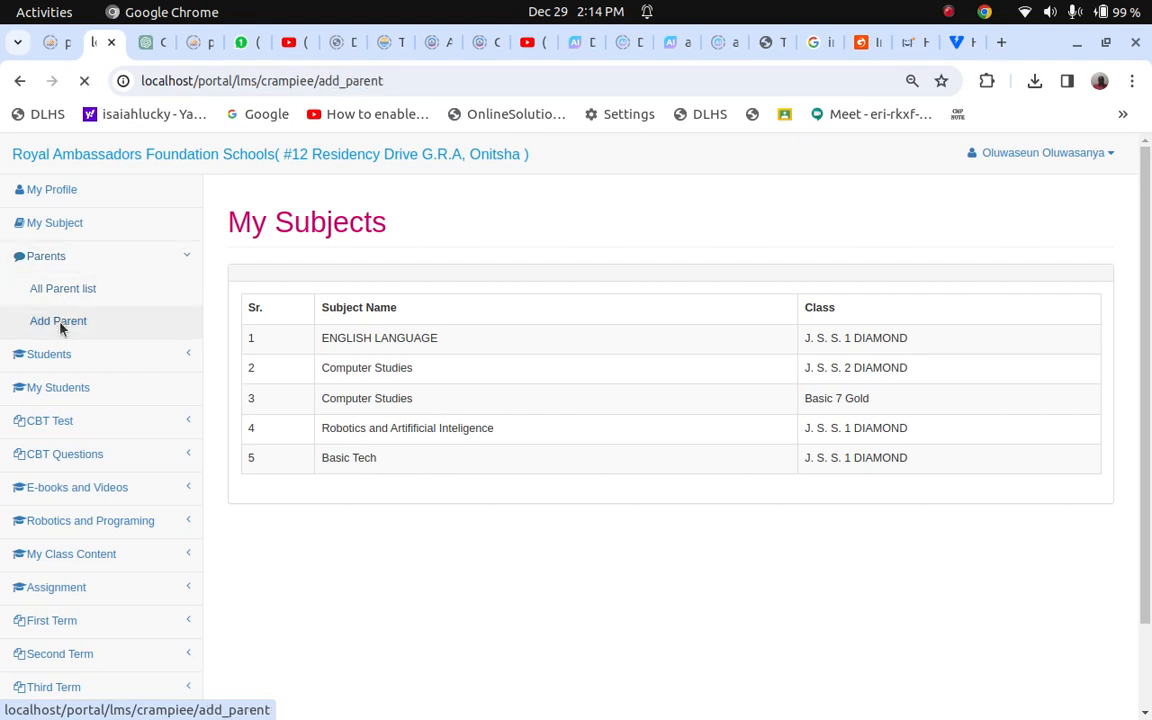
pyautogui.click(40, 262)
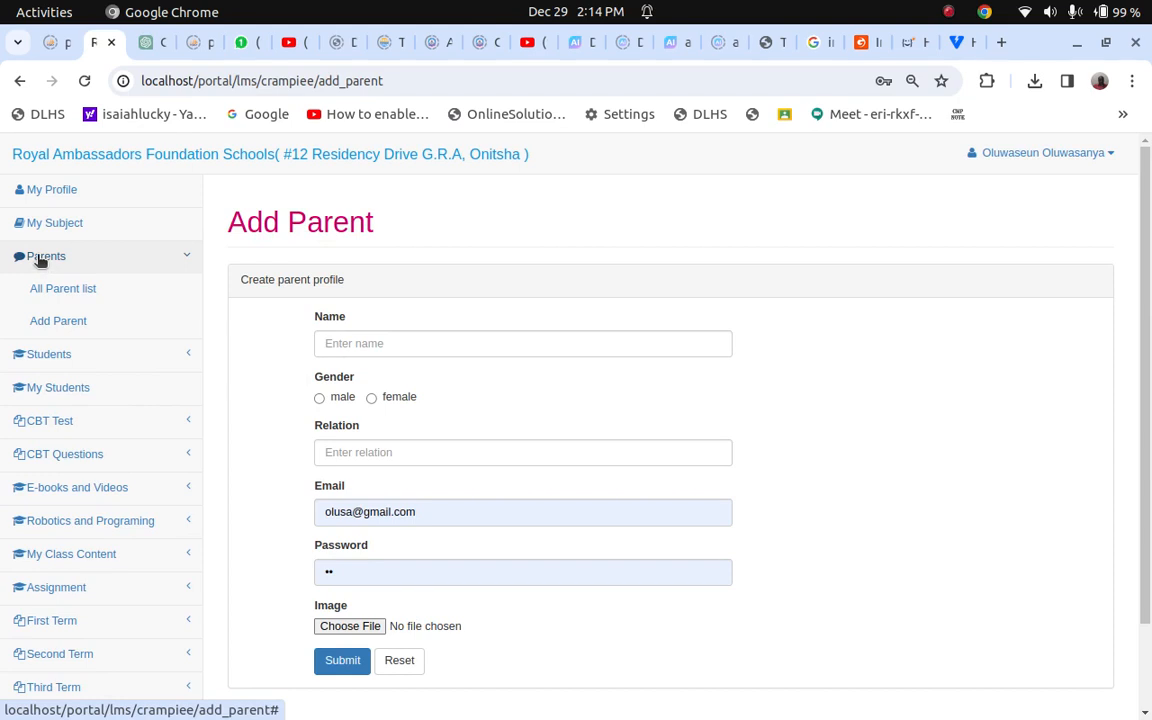
# - Generate the class broadsheet for J. S. S. 1 DIAMOND, 2022/2023 Academic Session, First Term
pyautogui.click(57, 354)
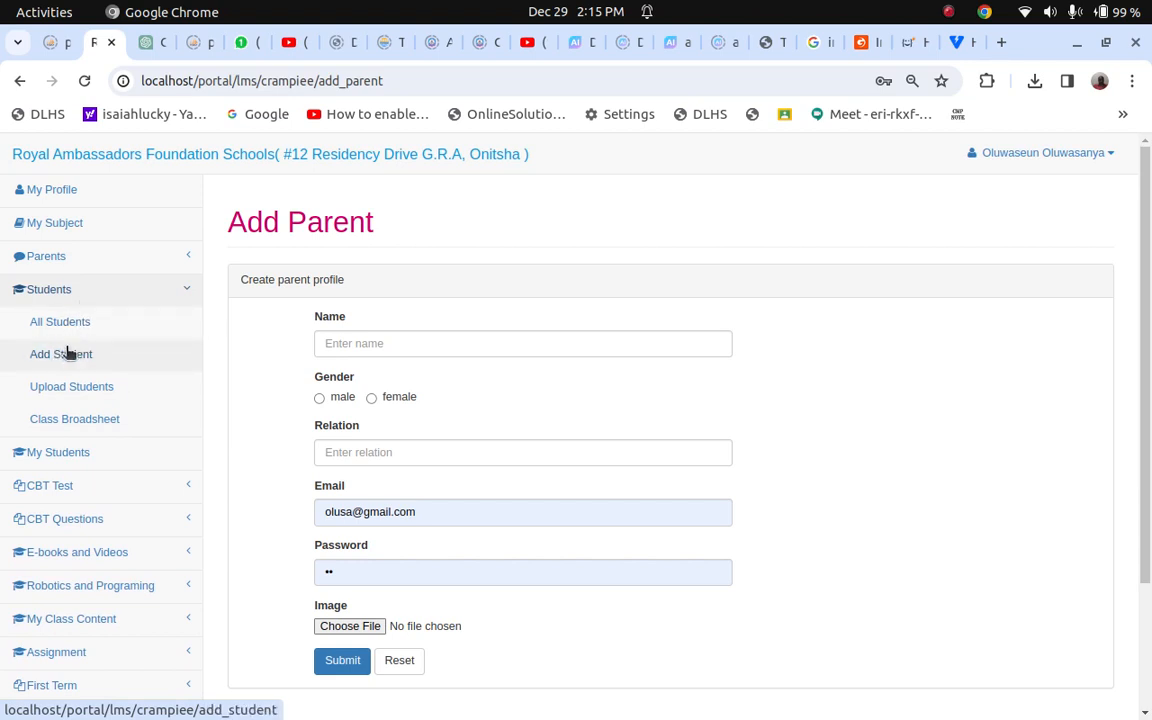
pyautogui.click(85, 421)
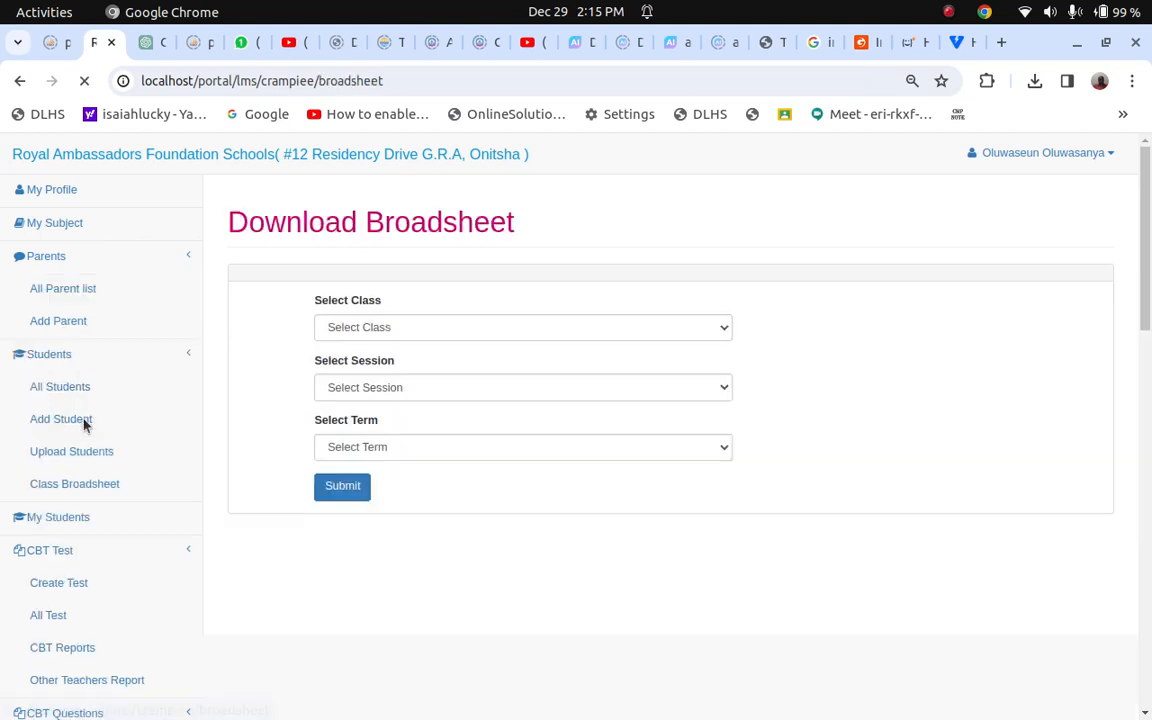
pyautogui.click(349, 331)
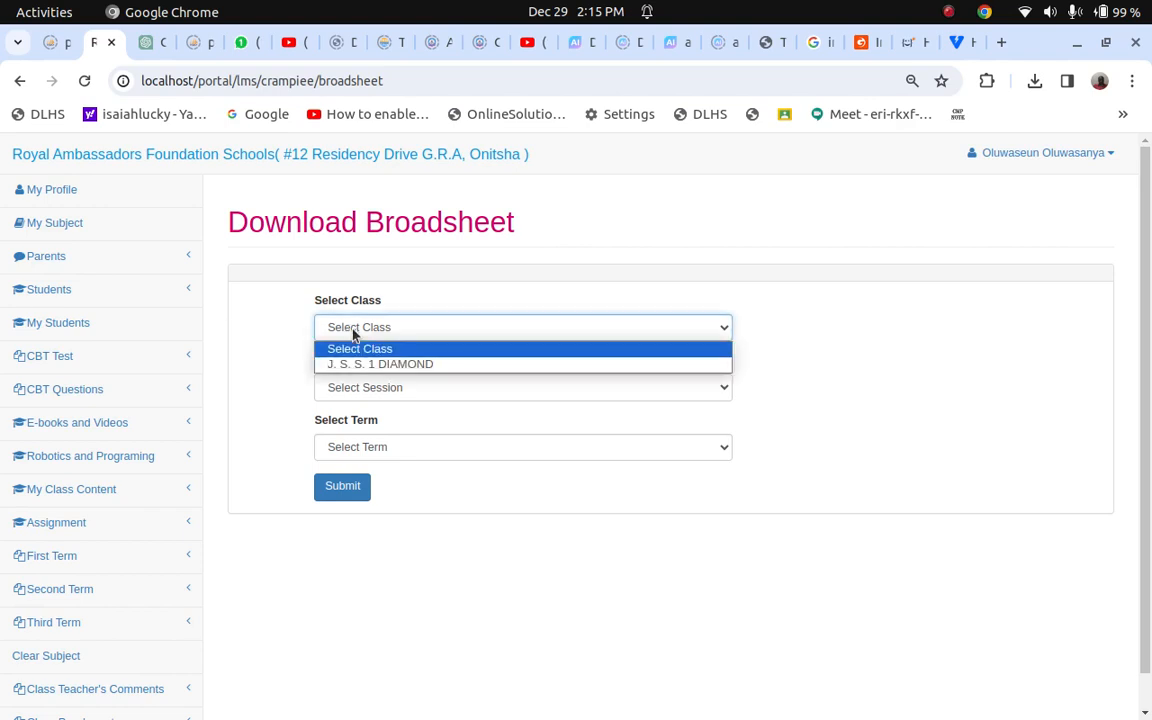
pyautogui.click(390, 365)
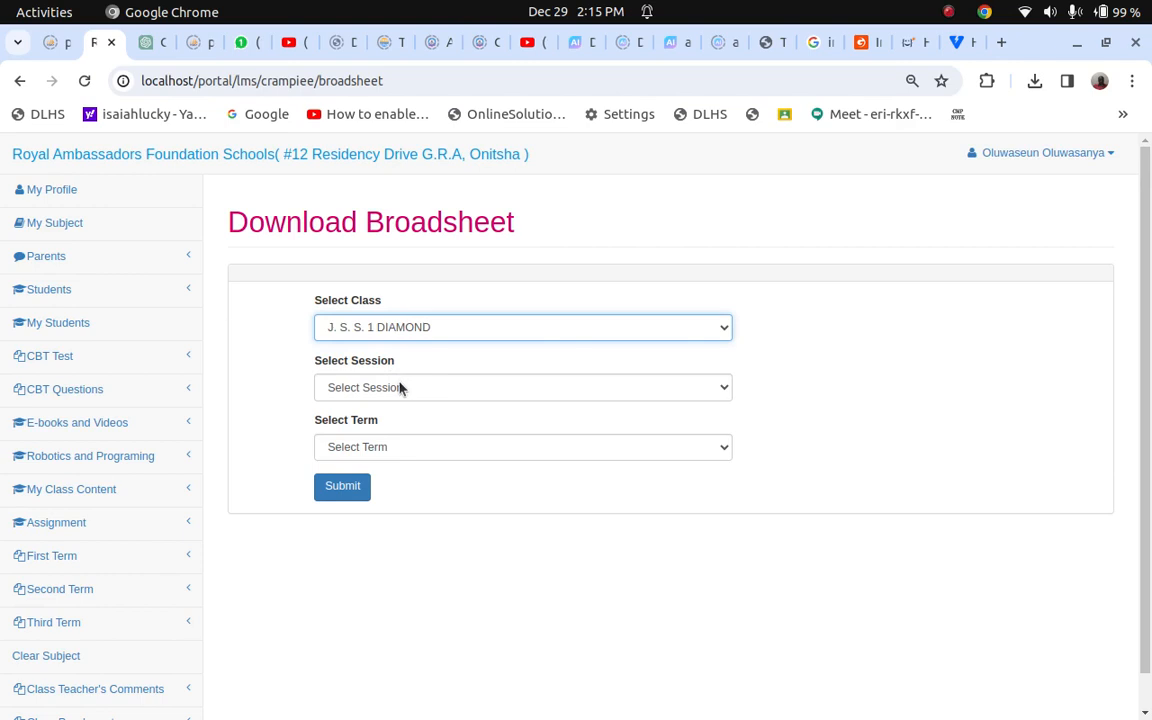
pyautogui.click(400, 389)
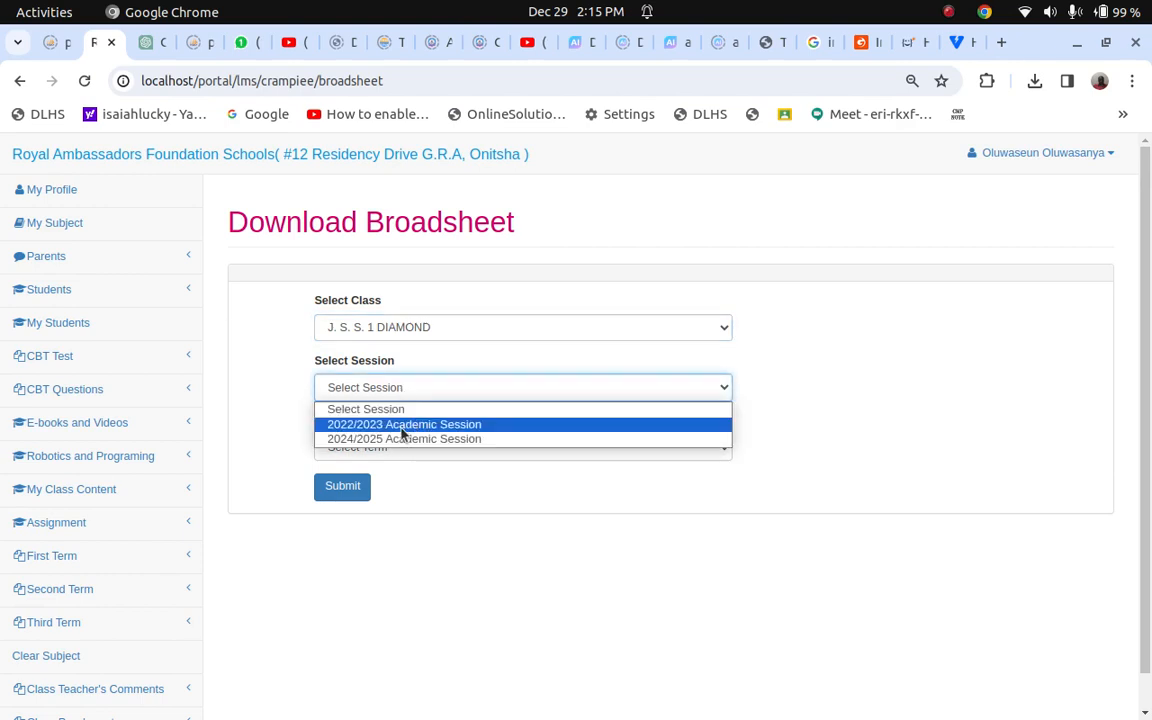
pyautogui.click(403, 425)
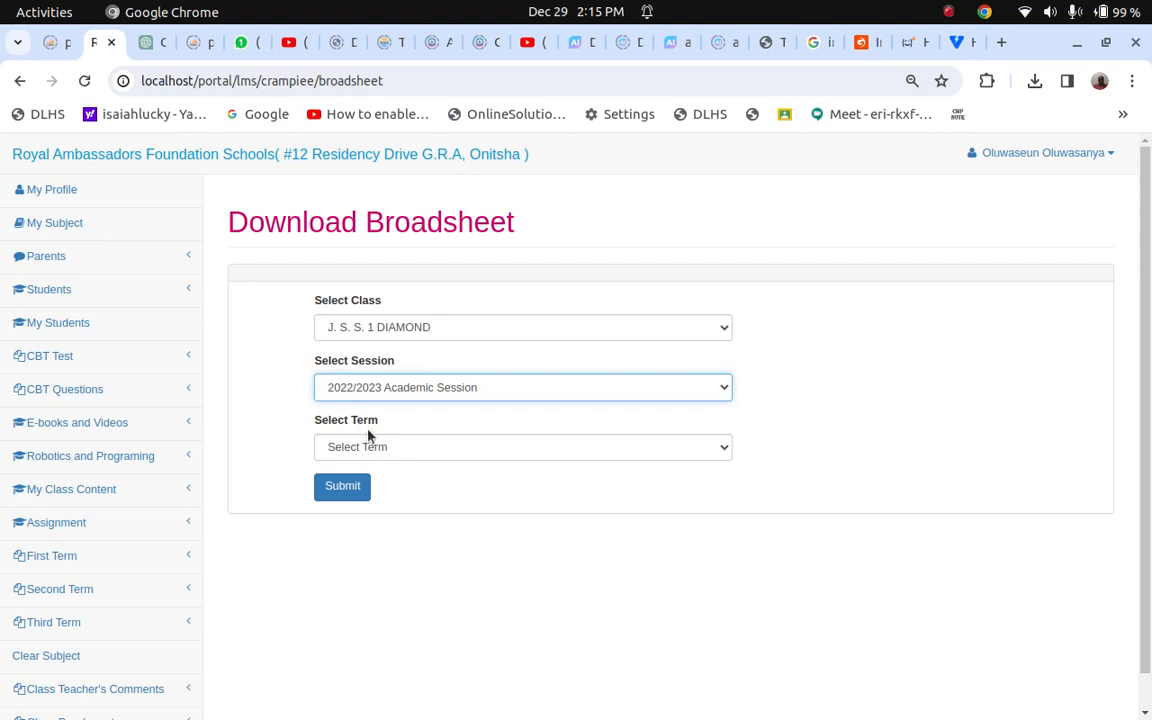
pyautogui.click(422, 448)
pyautogui.click(382, 486)
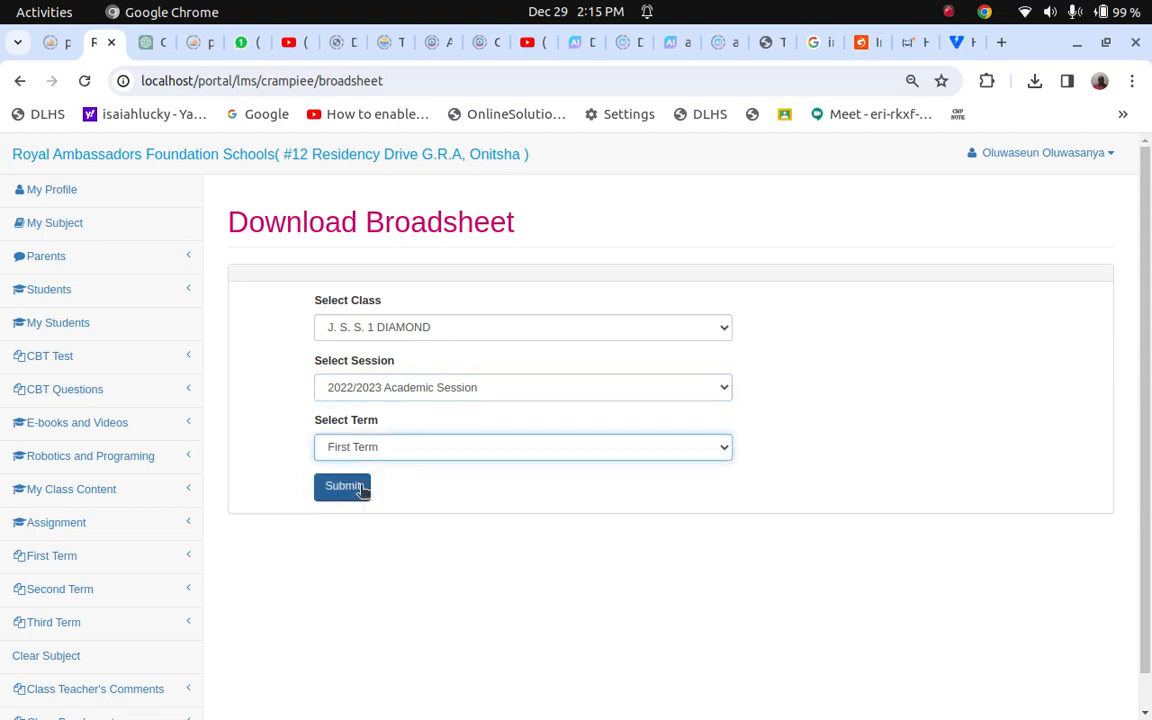
pyautogui.click(340, 488)
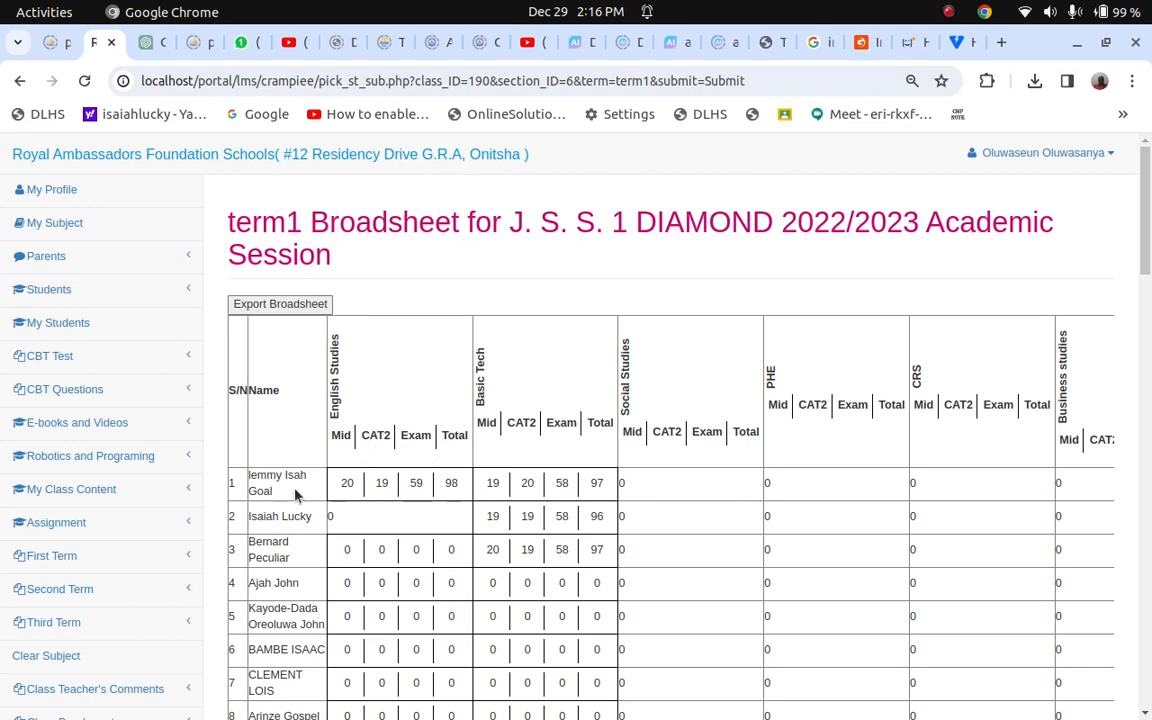
# - Examine the broadsheet's student rows, subject score columns and overall totals
pyautogui.scroll(-10, 419, 517)
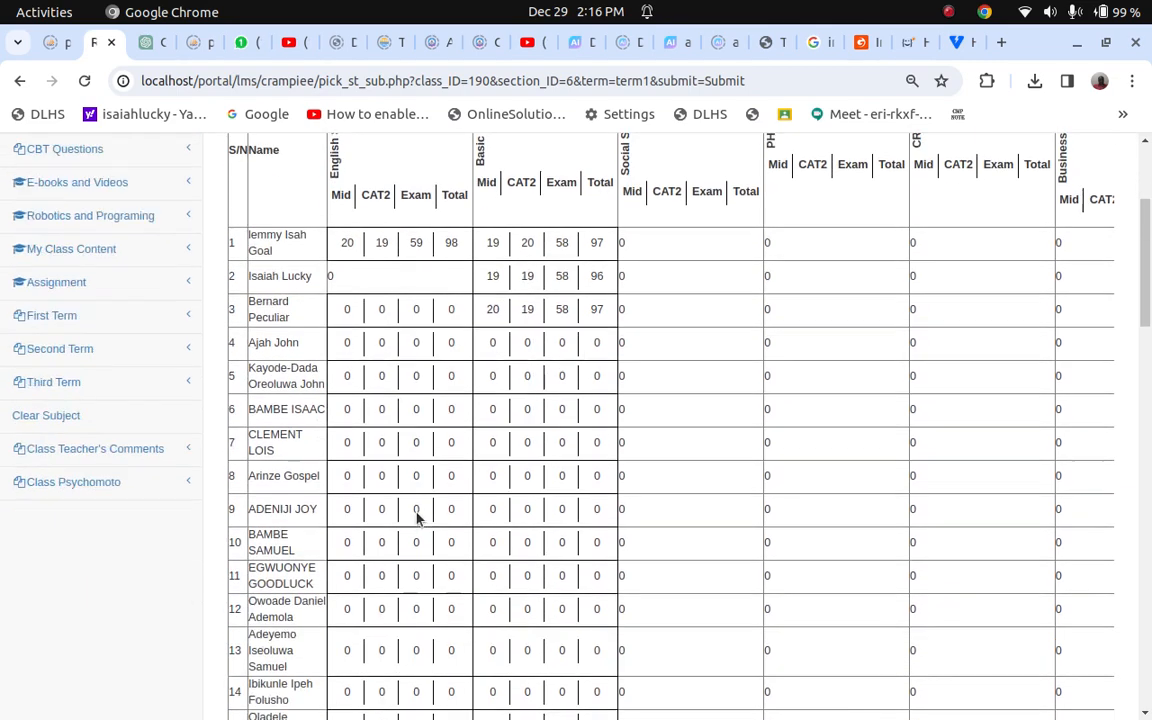
pyautogui.scroll(-5, 419, 517)
pyautogui.scroll(15, 413, 497)
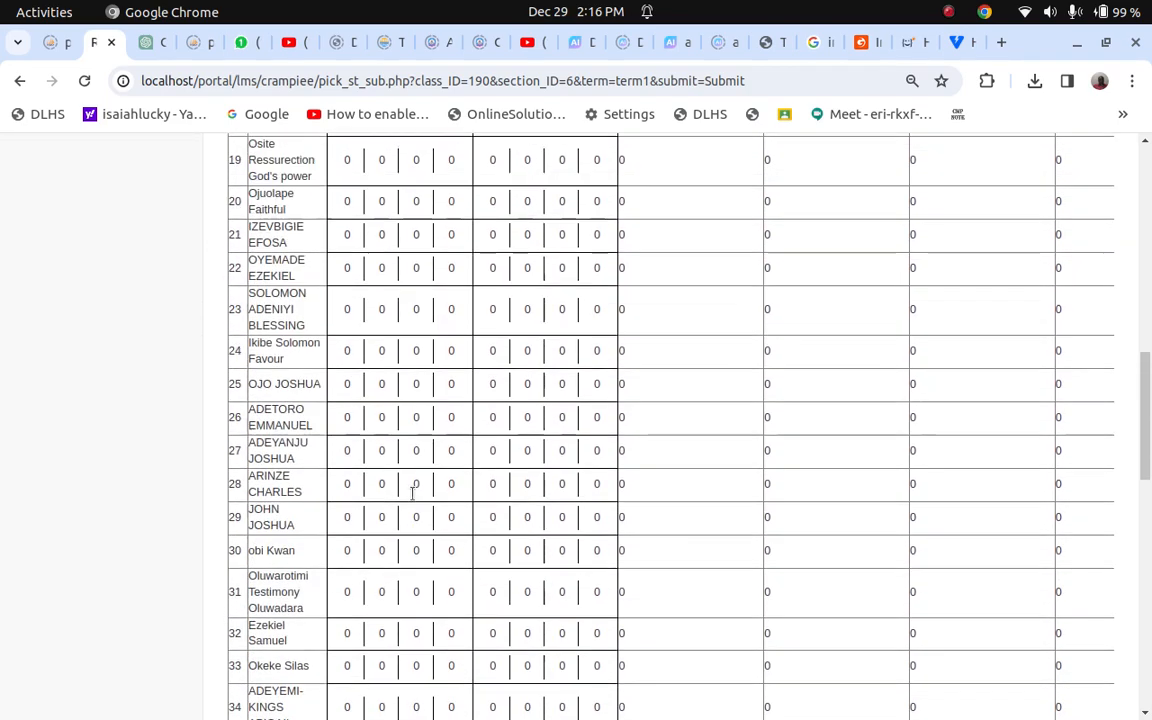
pyautogui.hscroll(15, 818, 480)
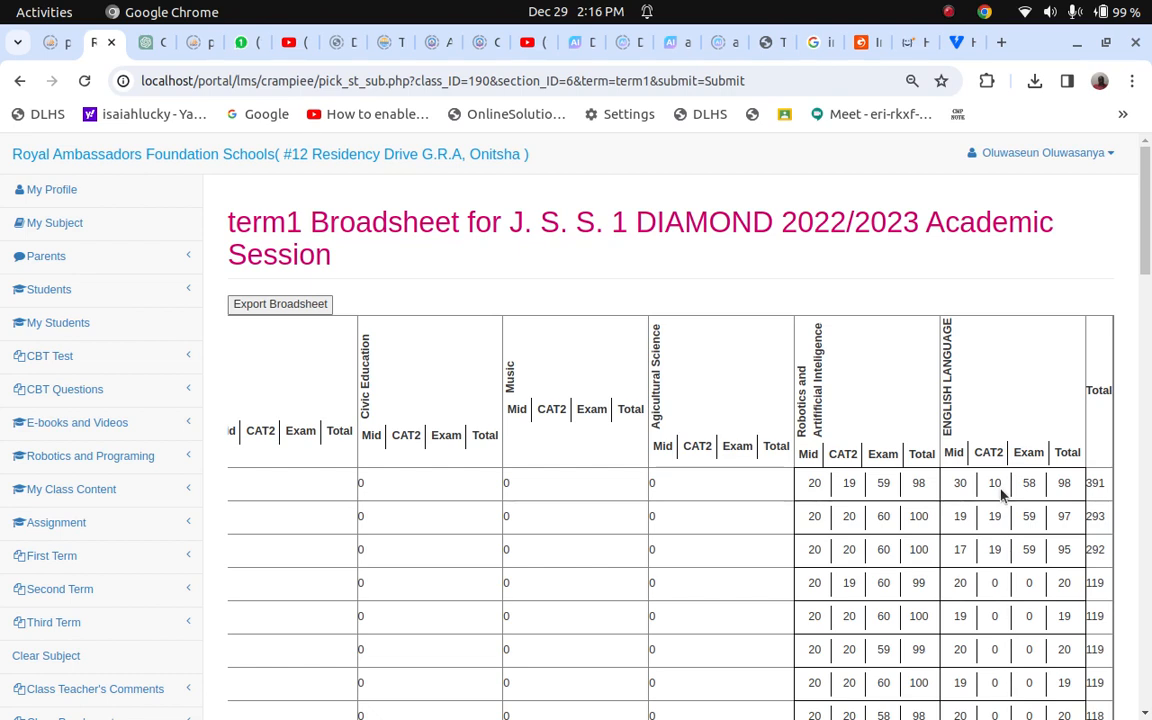
pyautogui.hscroll(-10, 725, 489)
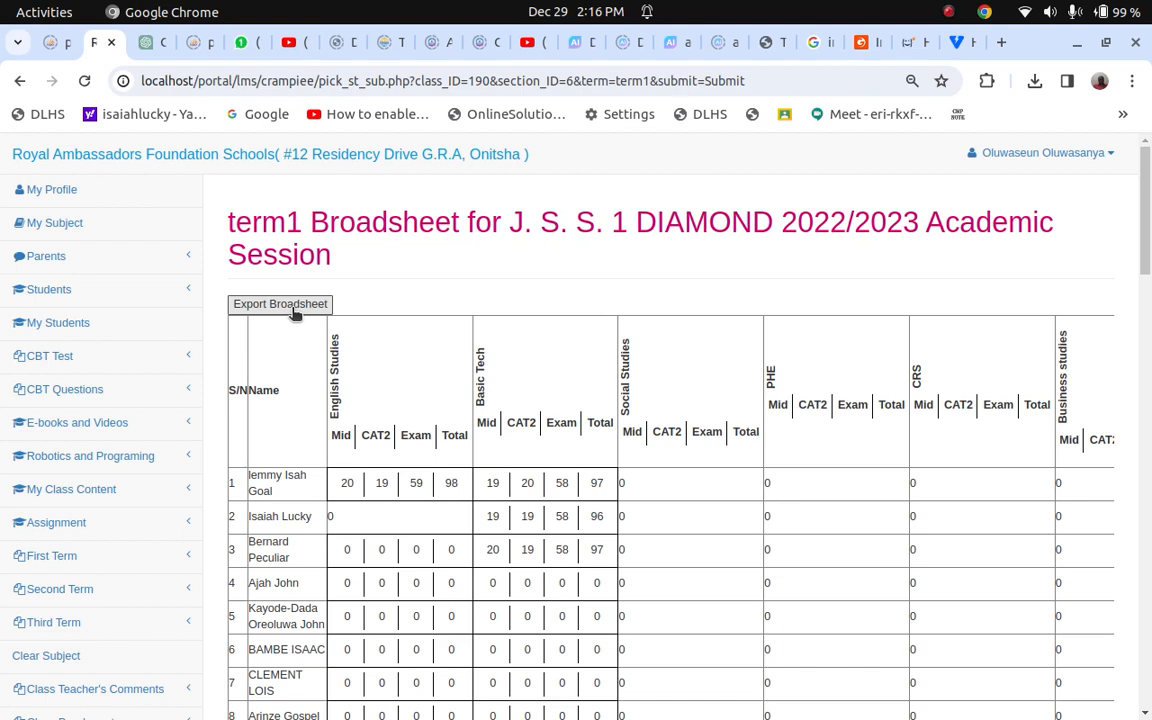
# - List the students taking Robotics and Artifificial Inteligence in J. S. S. 1 DIAMOND and show the actions available for the first student
pyautogui.click(52, 330)
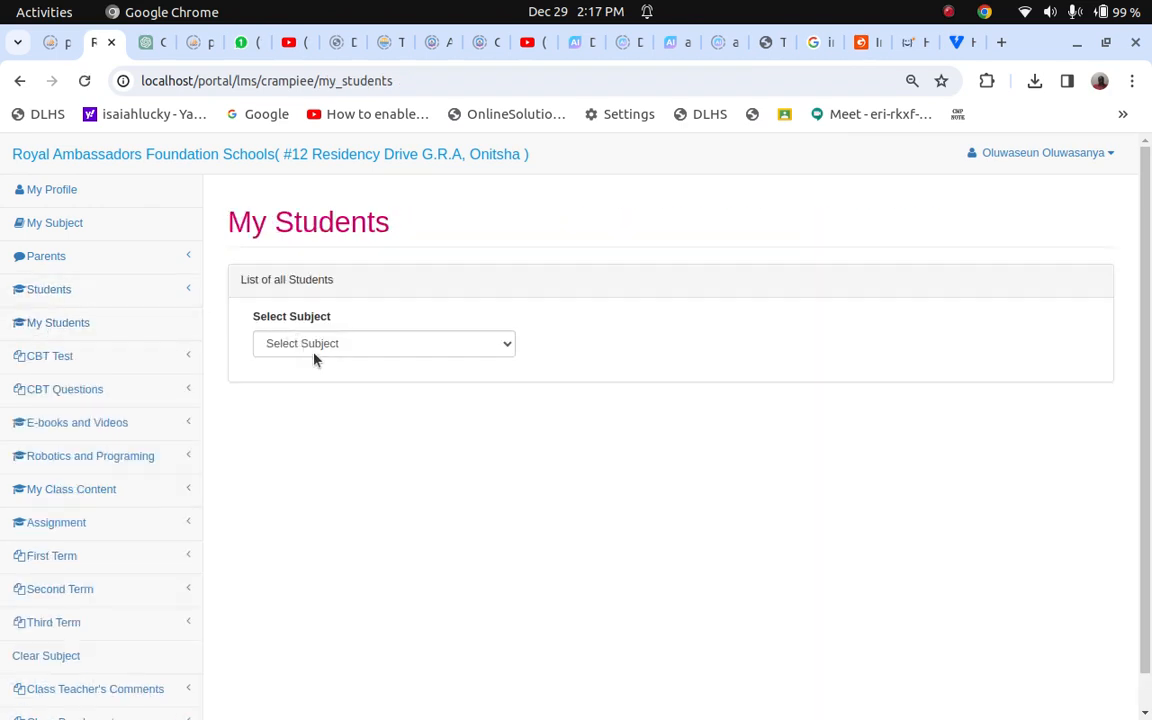
pyautogui.click(314, 347)
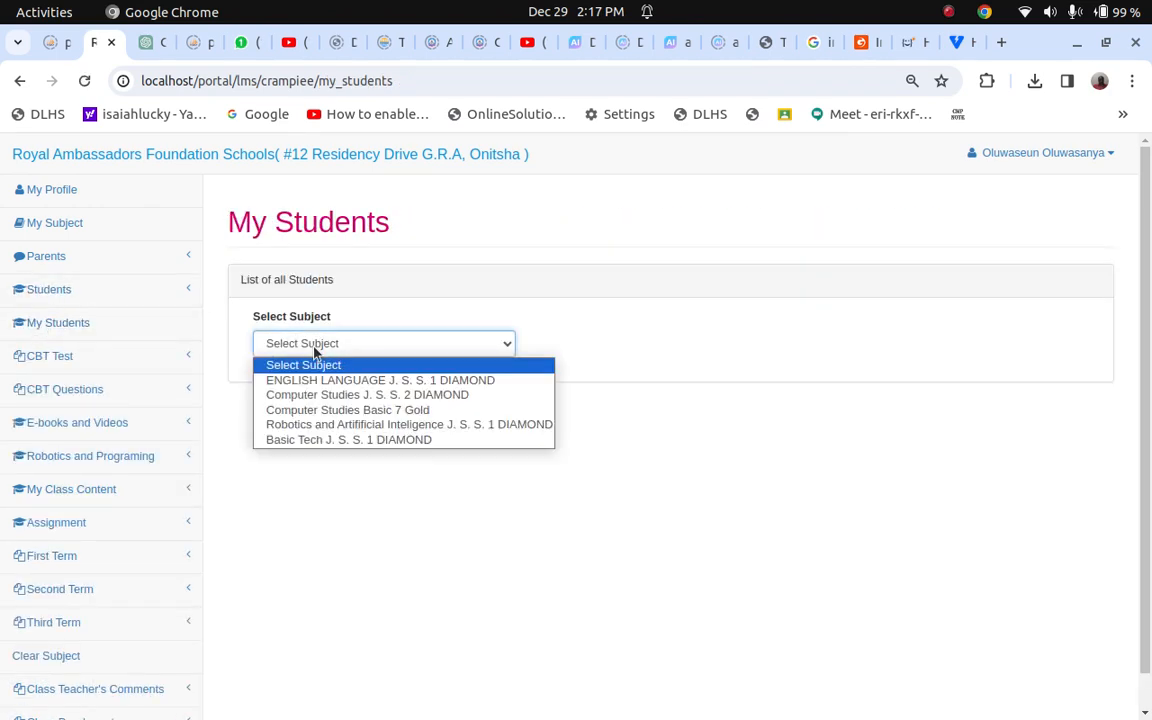
pyautogui.click(348, 426)
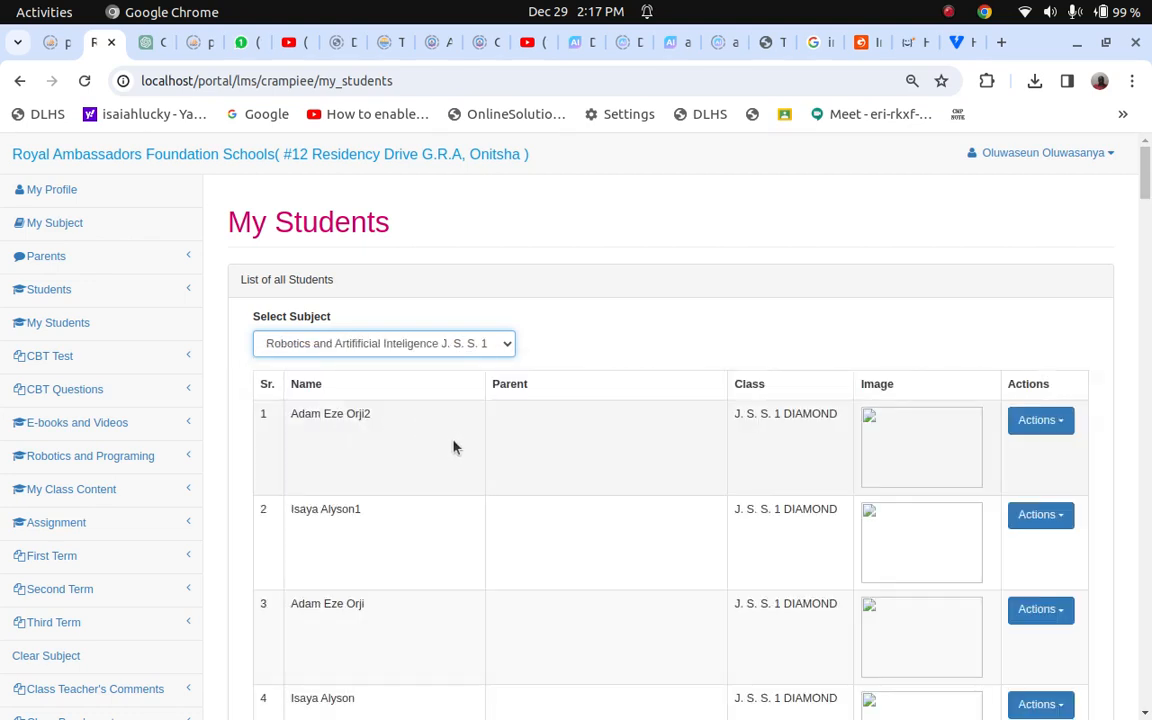
pyautogui.scroll(-5, 452, 447)
pyautogui.scroll(5, 452, 447)
pyautogui.click(1060, 424)
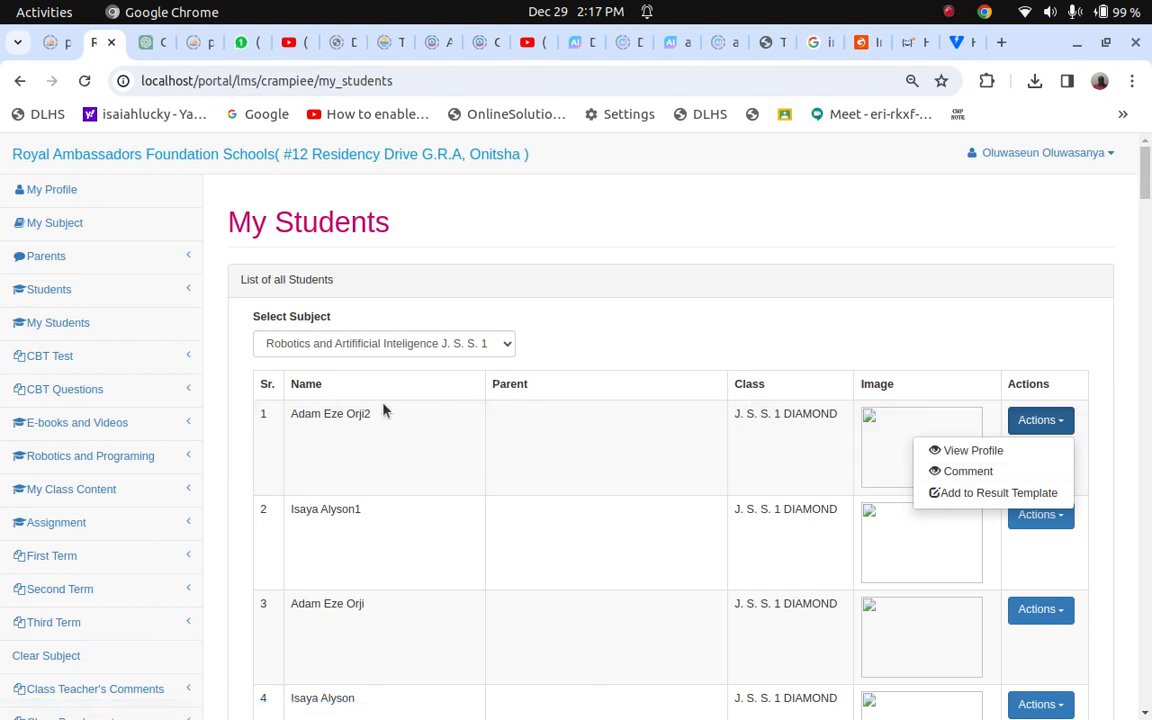
pyautogui.click(62, 358)
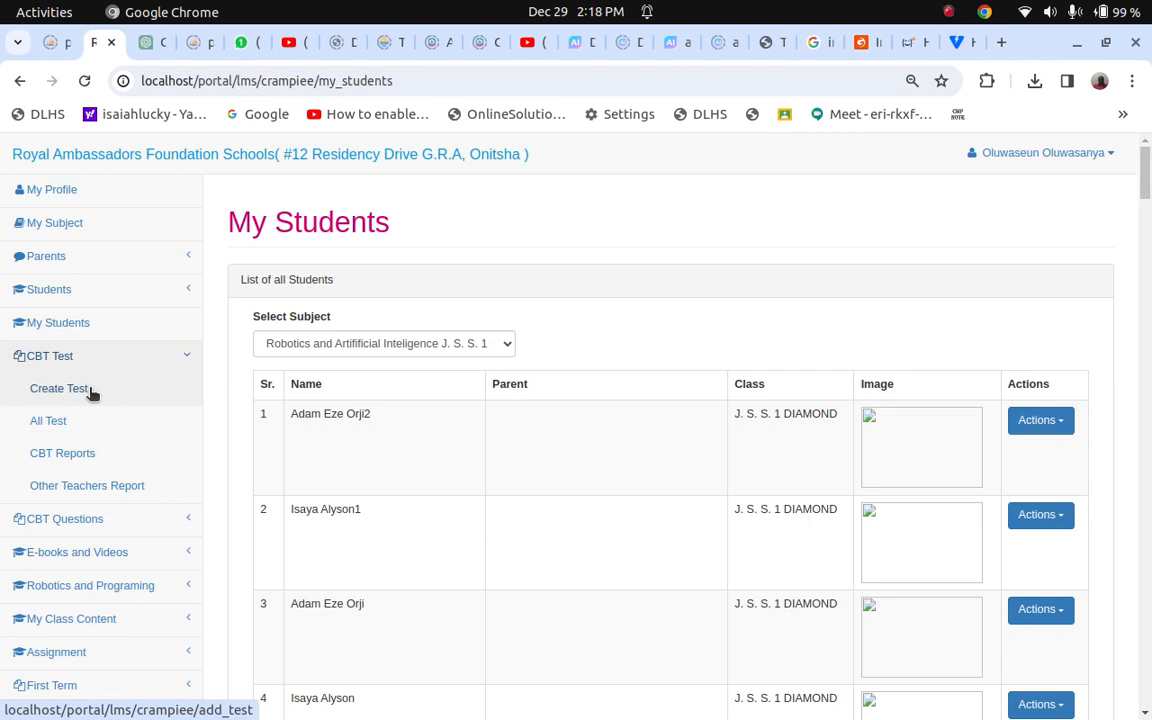
pyautogui.click(65, 360)
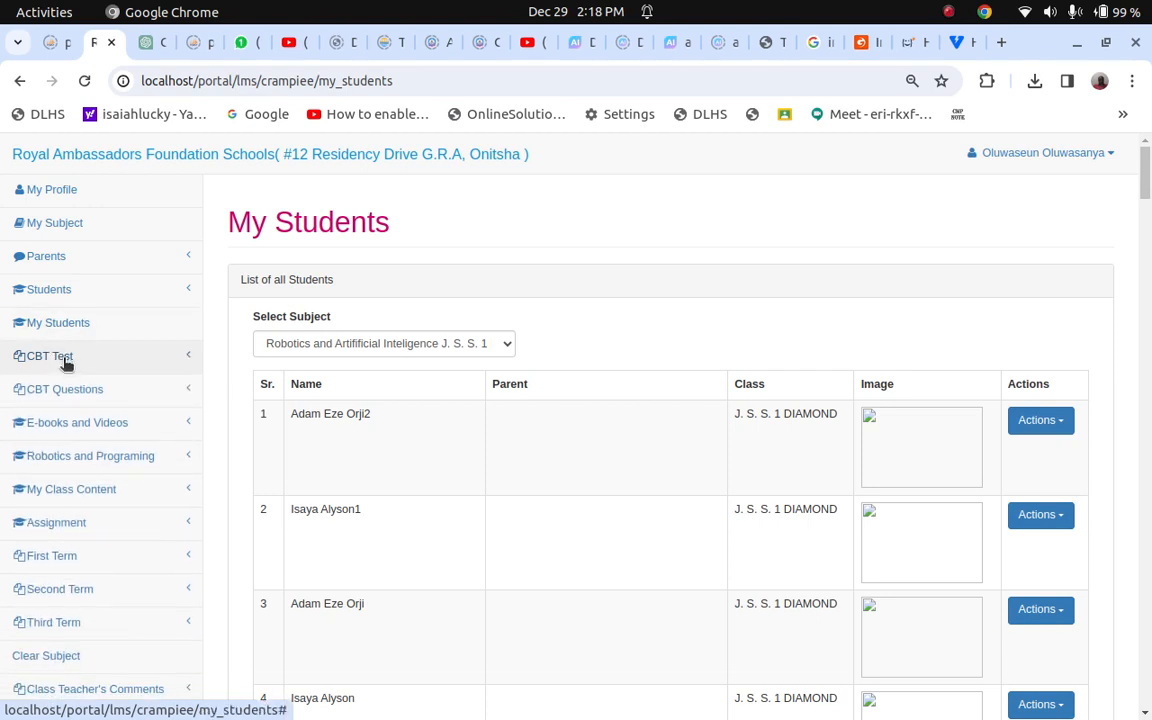
pyautogui.click(68, 396)
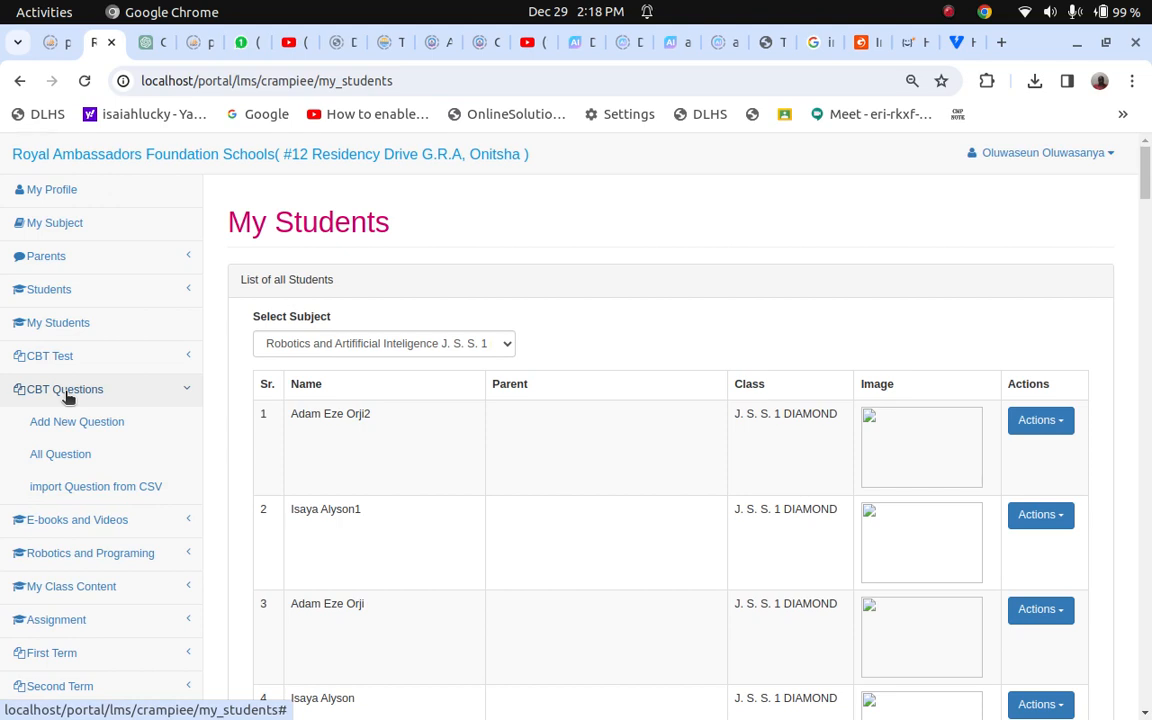
pyautogui.click(77, 370)
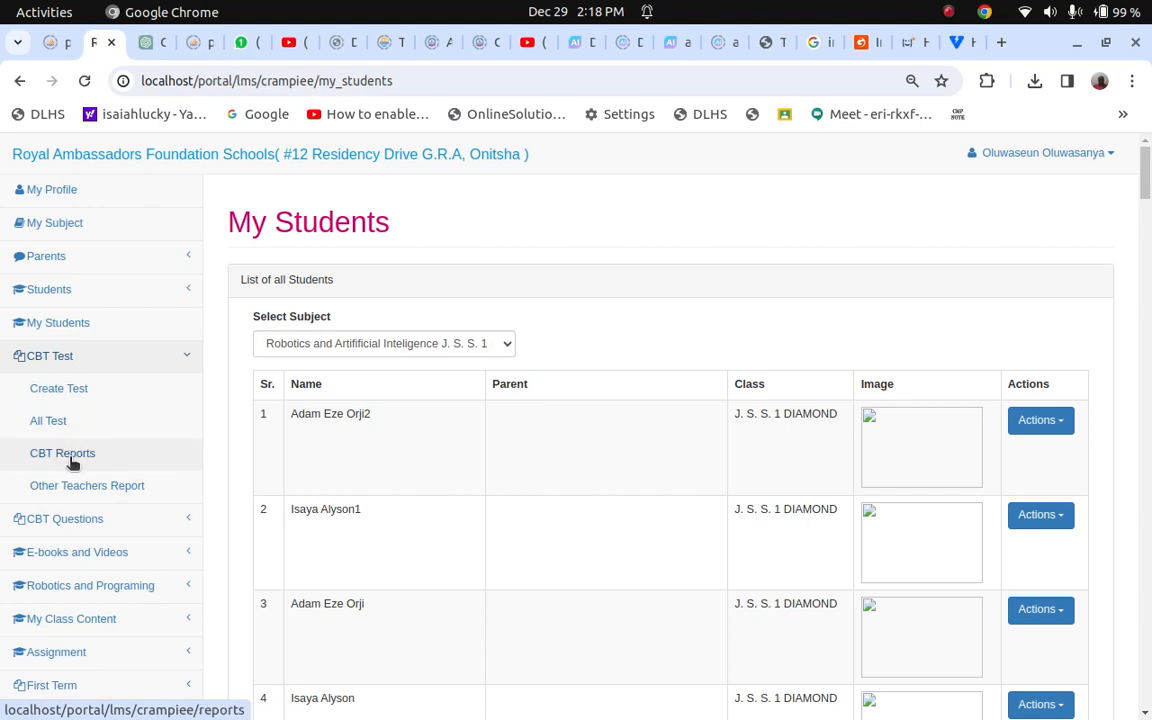
pyautogui.click(115, 365)
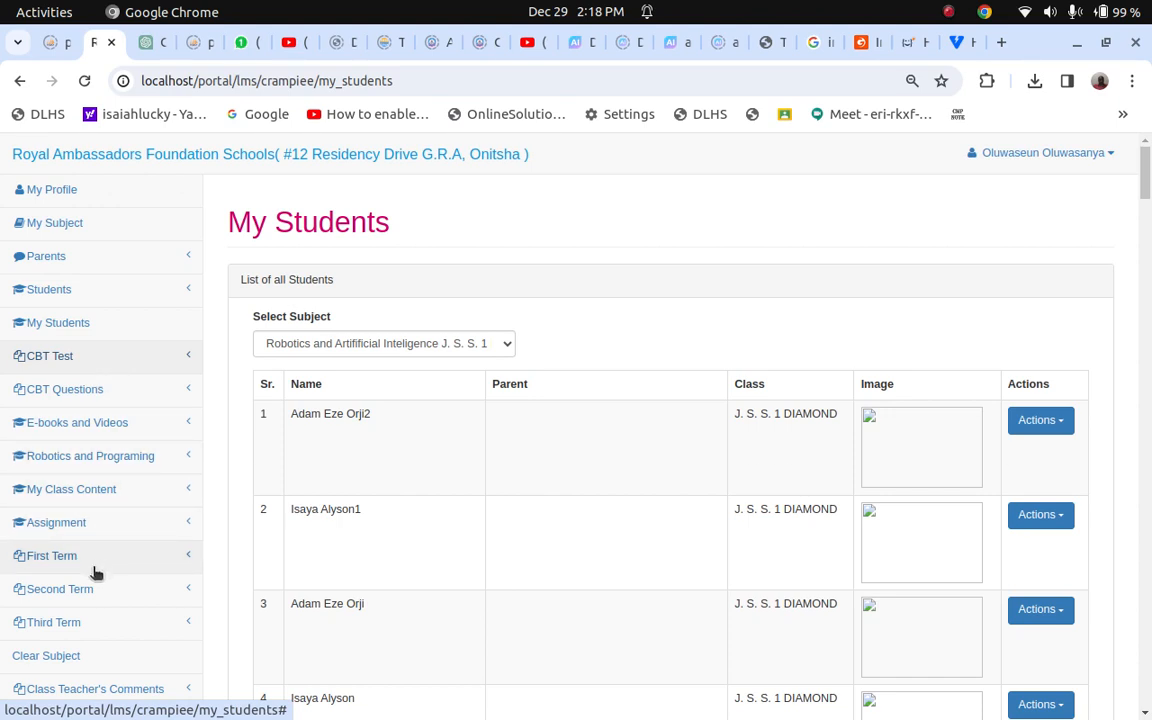
pyautogui.click(87, 497)
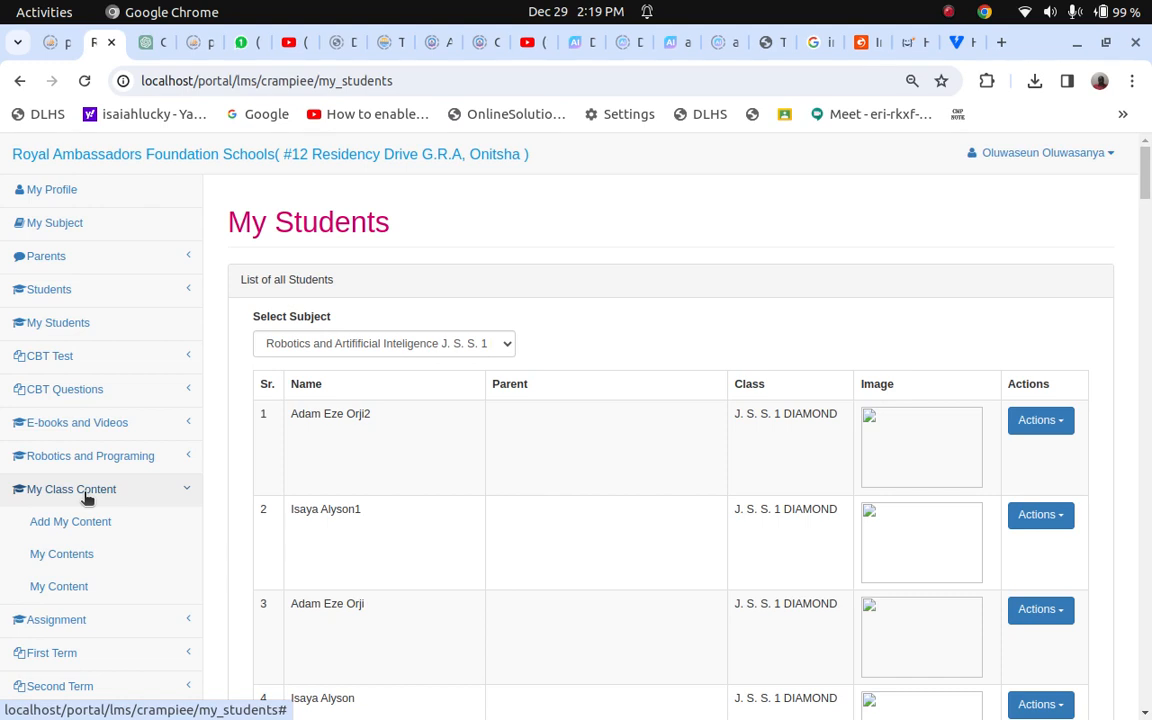
pyautogui.click(86, 497)
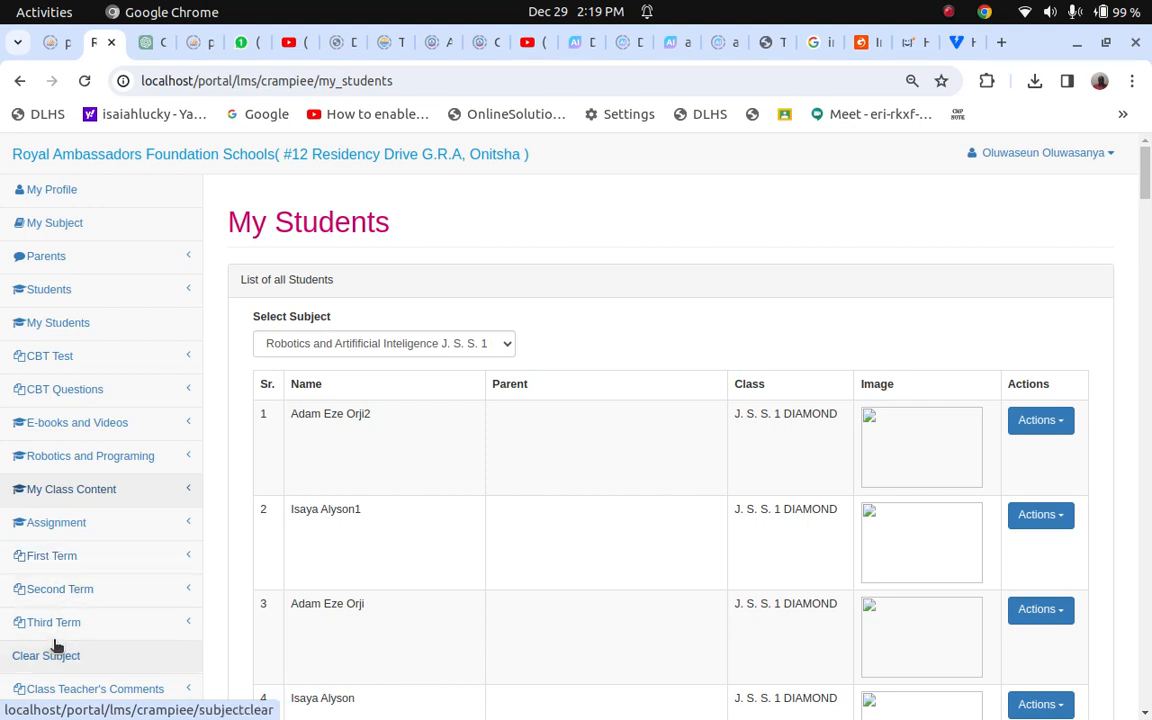
# - Try to create a first-term record for Robotics and Artifificial Inteligence J. S. S. 1 DIAMOND in the 2022/2023 Academic Session
pyautogui.scroll(-4, 57, 645)
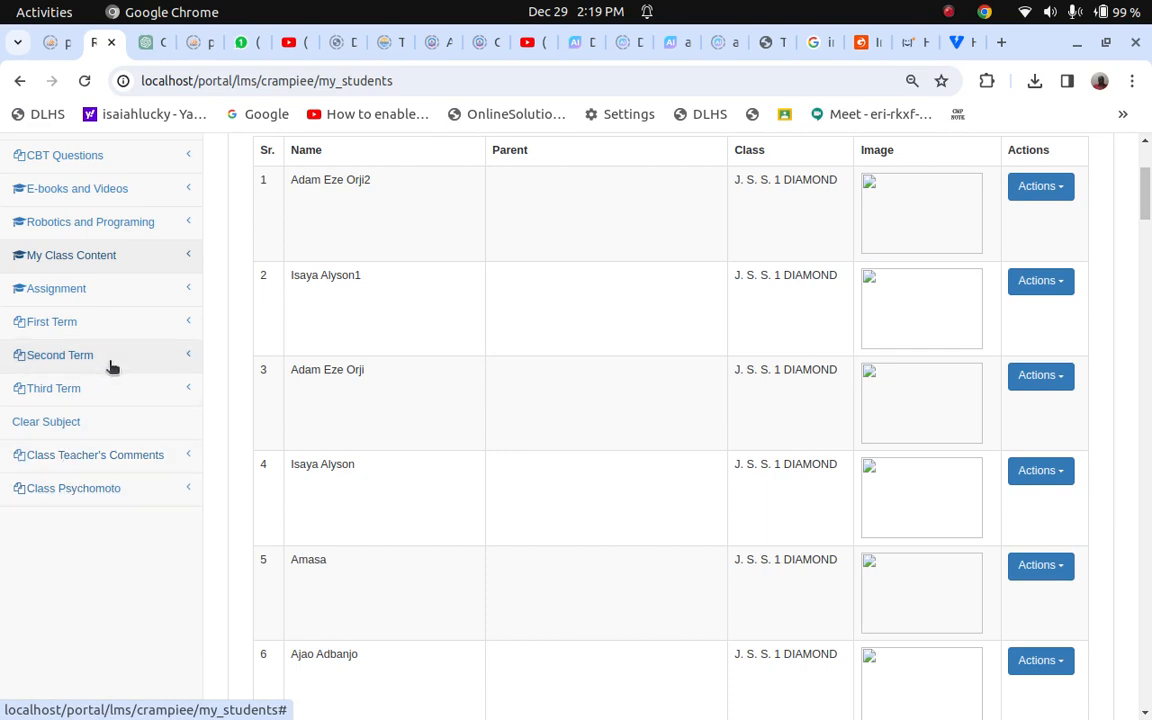
pyautogui.click(42, 322)
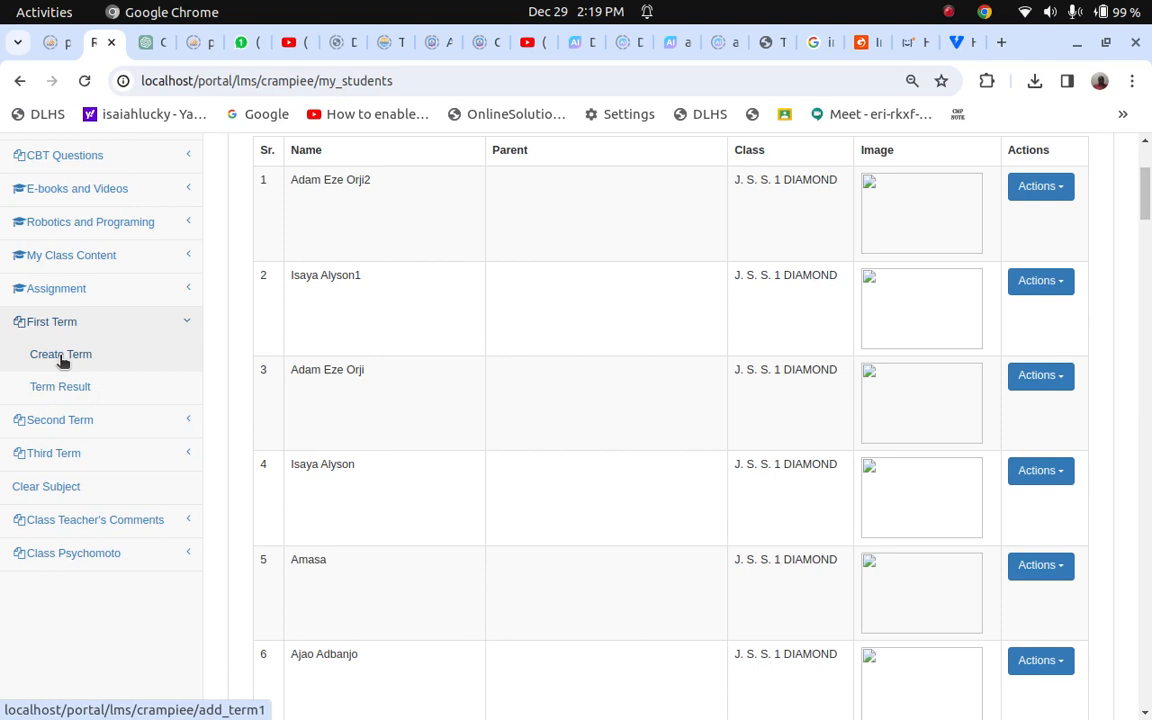
pyautogui.click(60, 356)
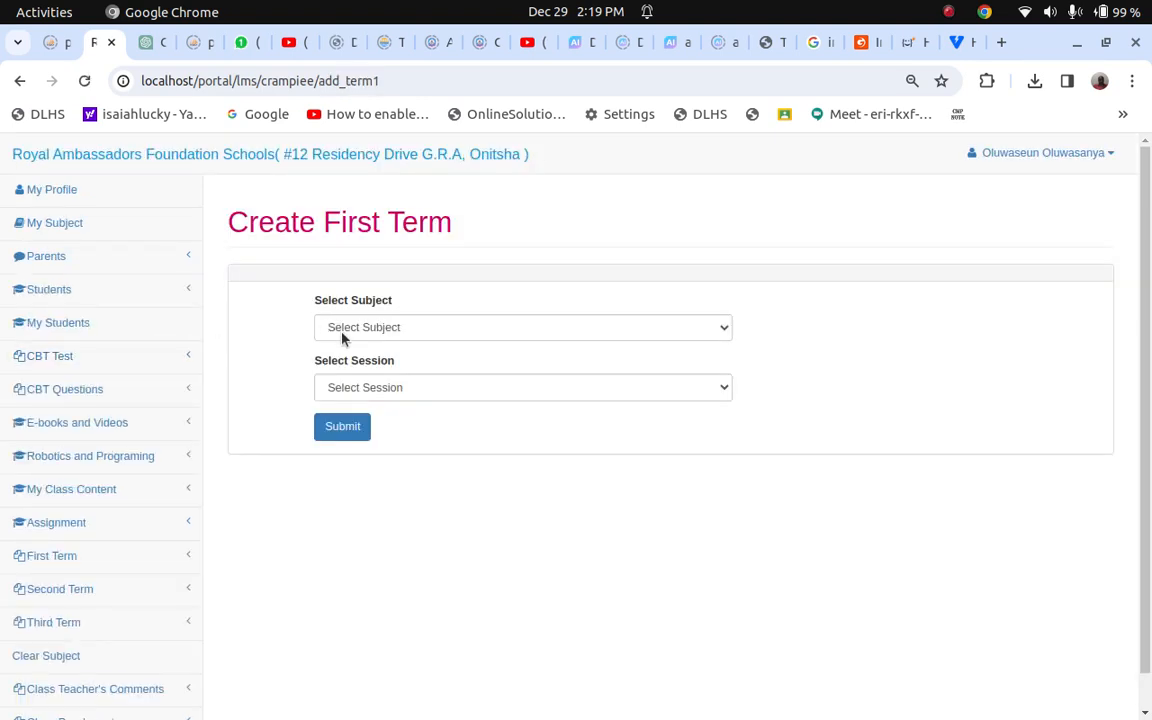
pyautogui.click(341, 334)
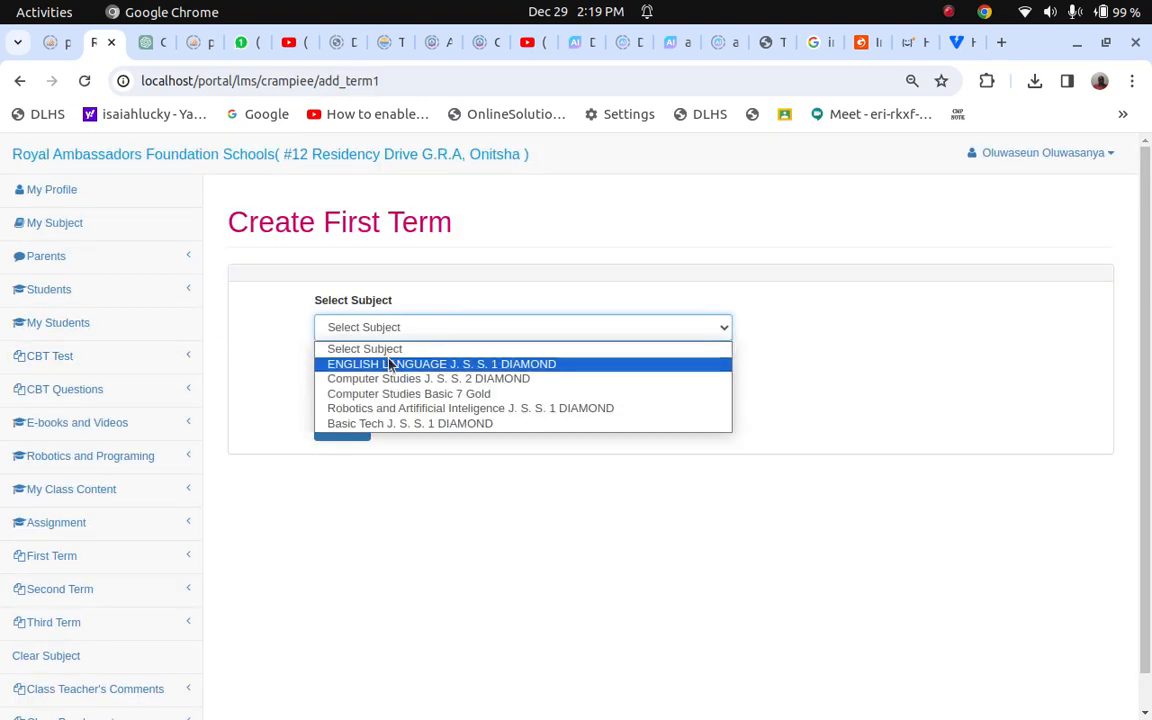
pyautogui.click(396, 410)
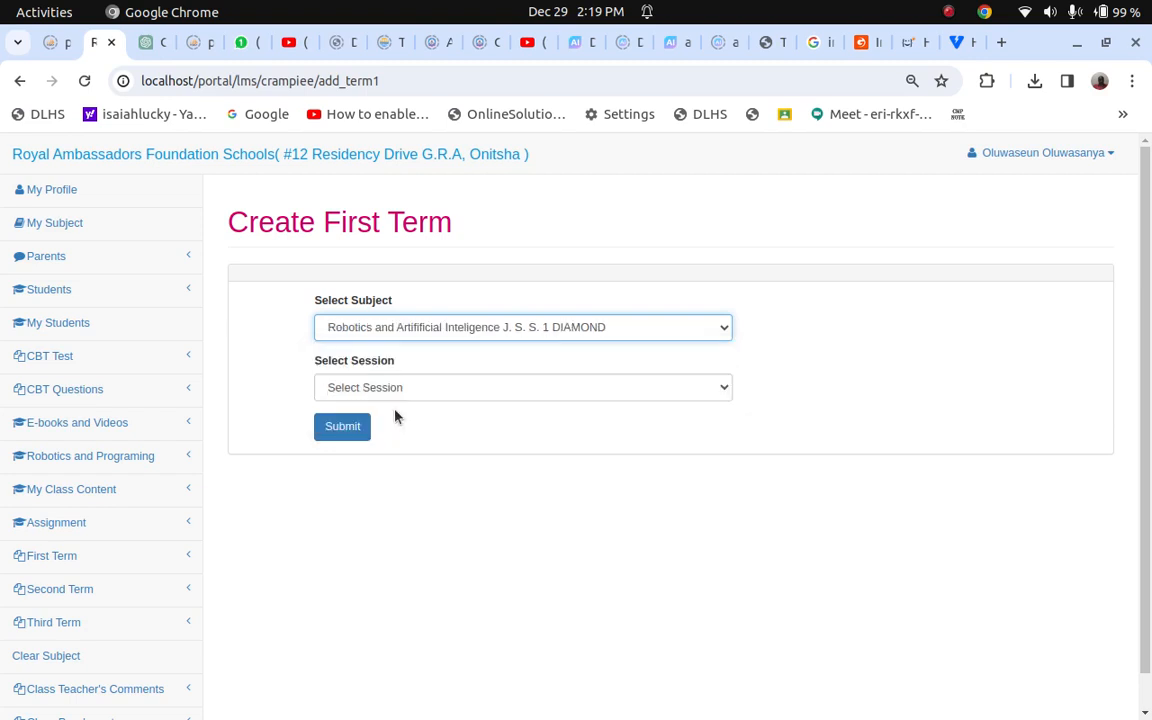
pyautogui.click(411, 391)
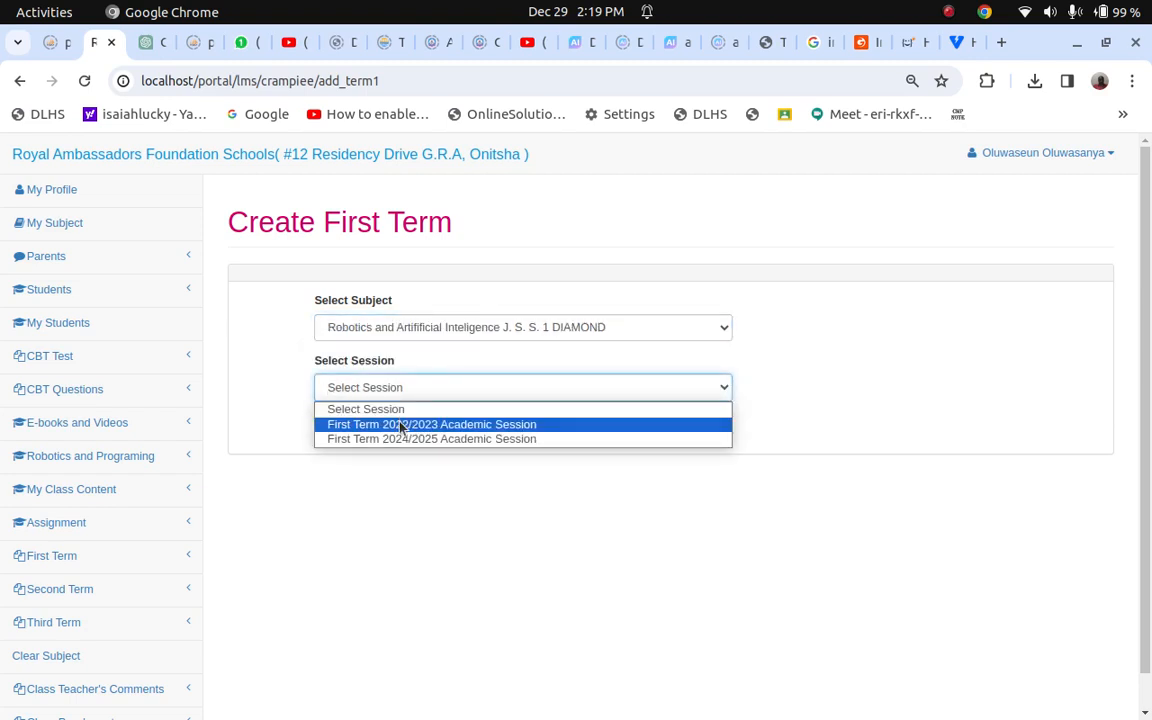
pyautogui.click(401, 425)
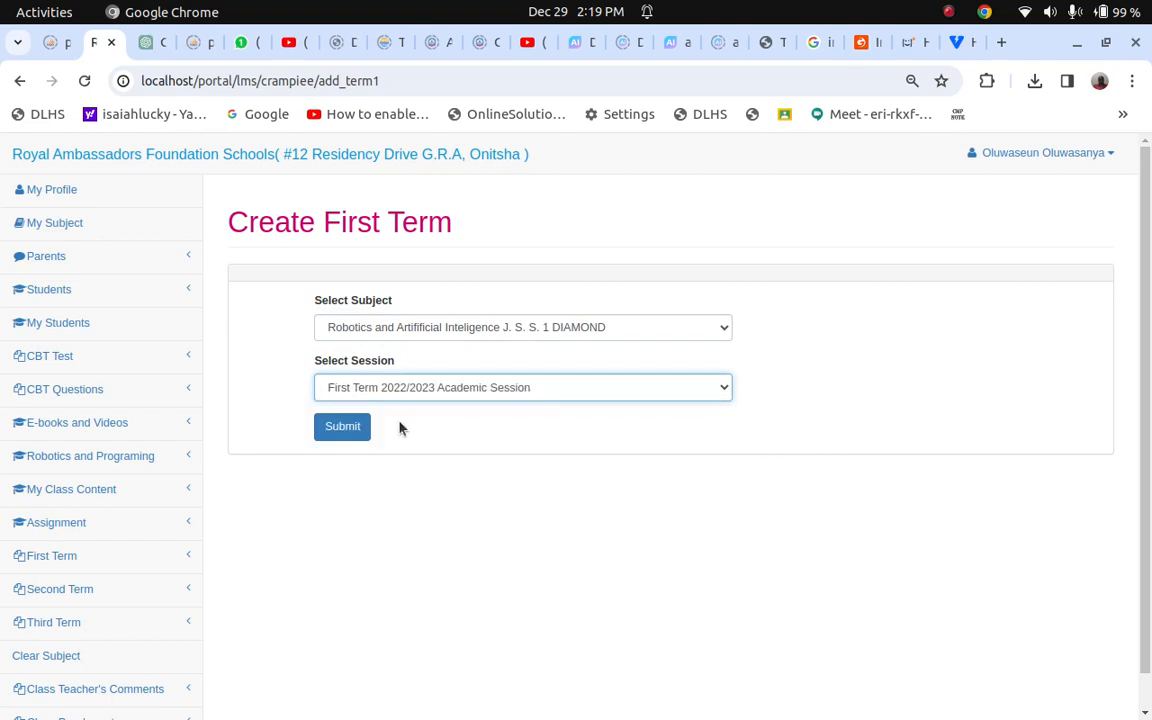
pyautogui.click(342, 429)
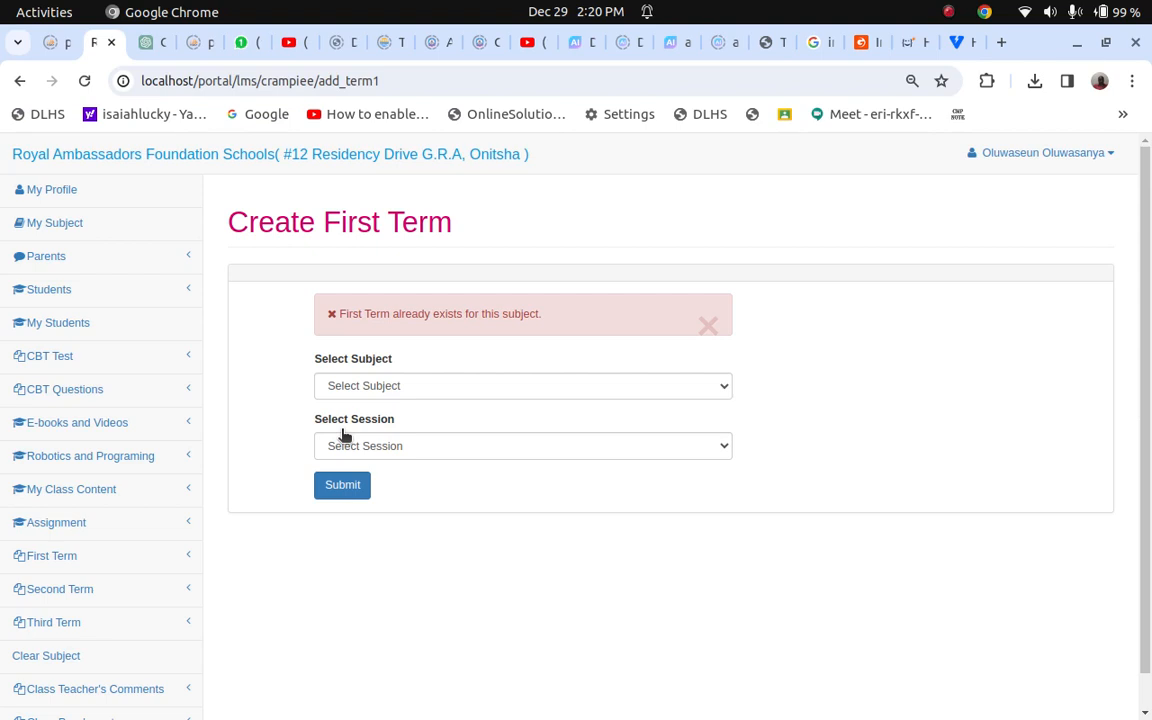
# - Try to create a first-term record for ENGLISH LANGUAGE J. S. S. 1 DIAMOND in the 2022/2023 Academic Session
pyautogui.click(392, 391)
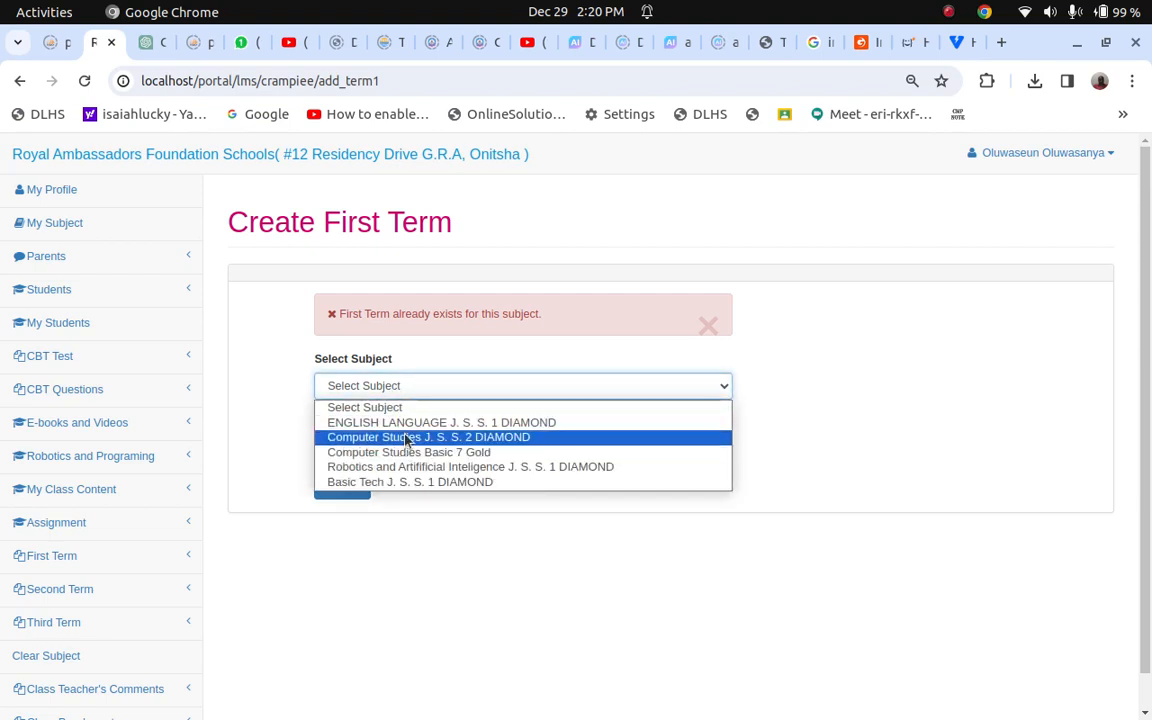
pyautogui.click(407, 423)
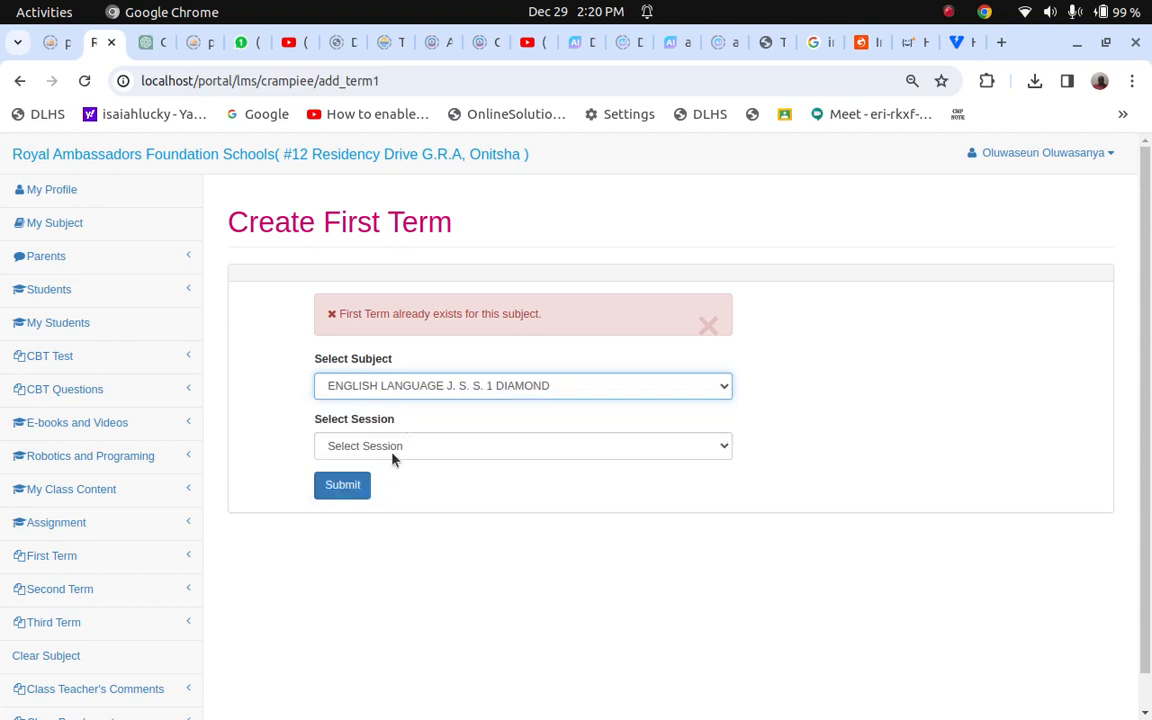
pyautogui.click(392, 458)
pyautogui.click(381, 482)
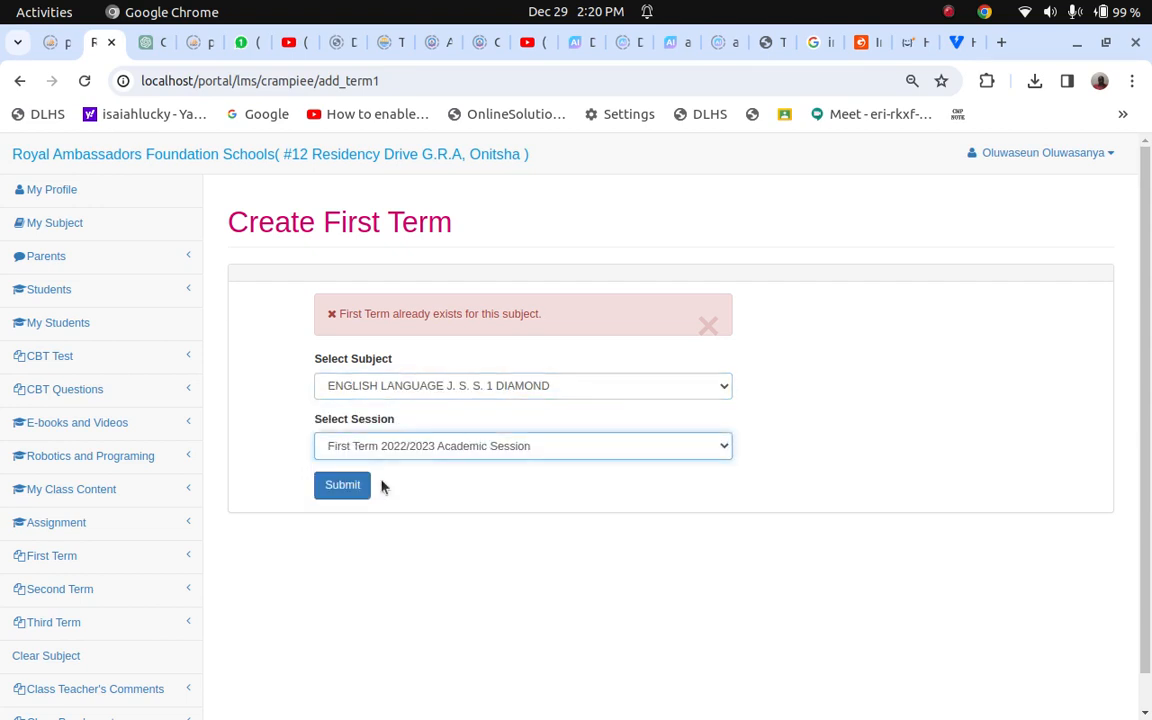
pyautogui.click(345, 488)
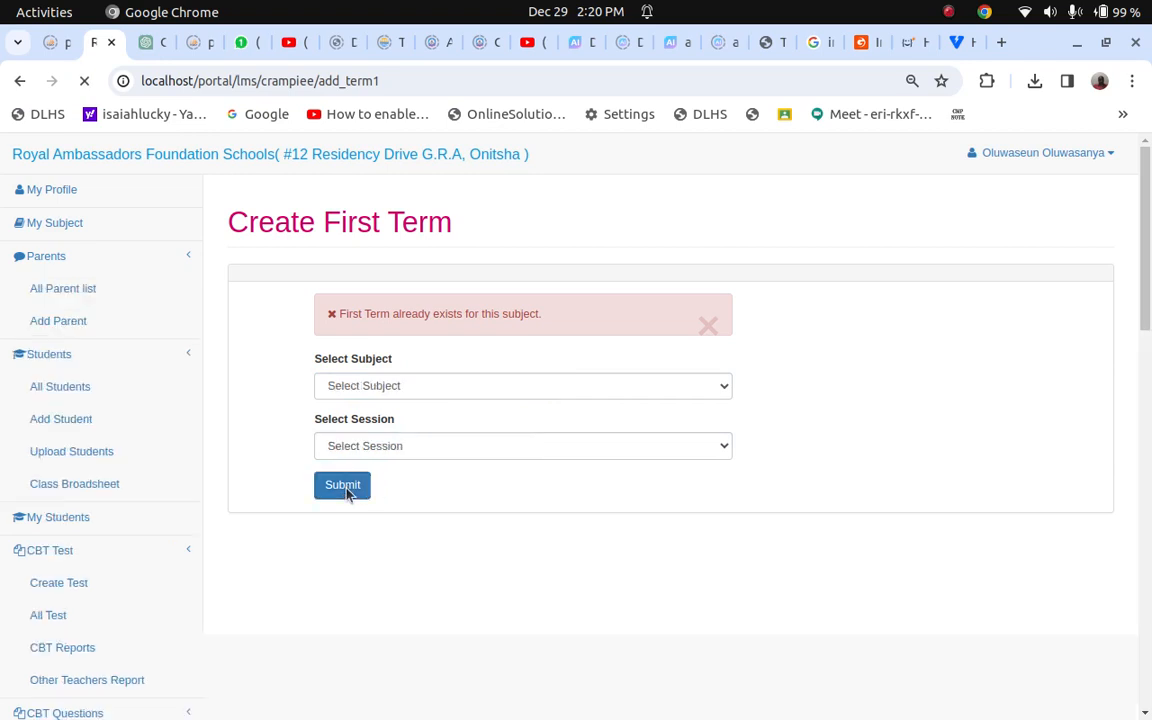
# - Try to create a first-term record for Computer Studies Basic 7 Gold in the 2022/2023 Academic Session
pyautogui.click(419, 393)
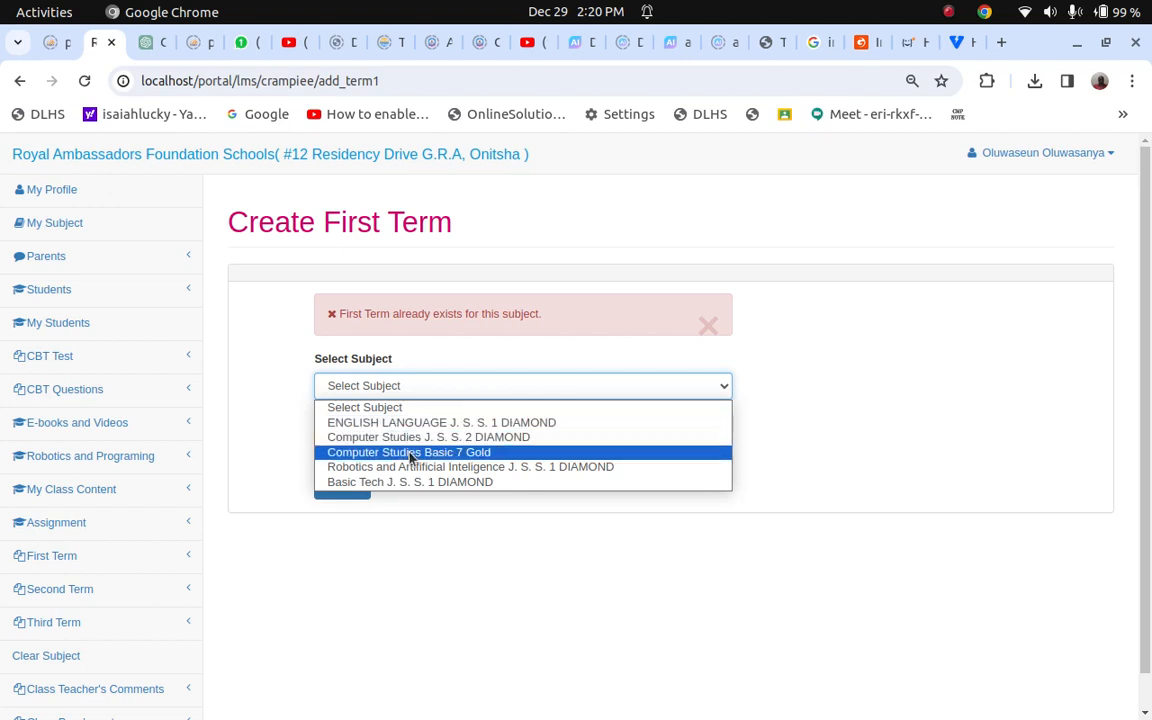
pyautogui.click(410, 457)
pyautogui.click(373, 450)
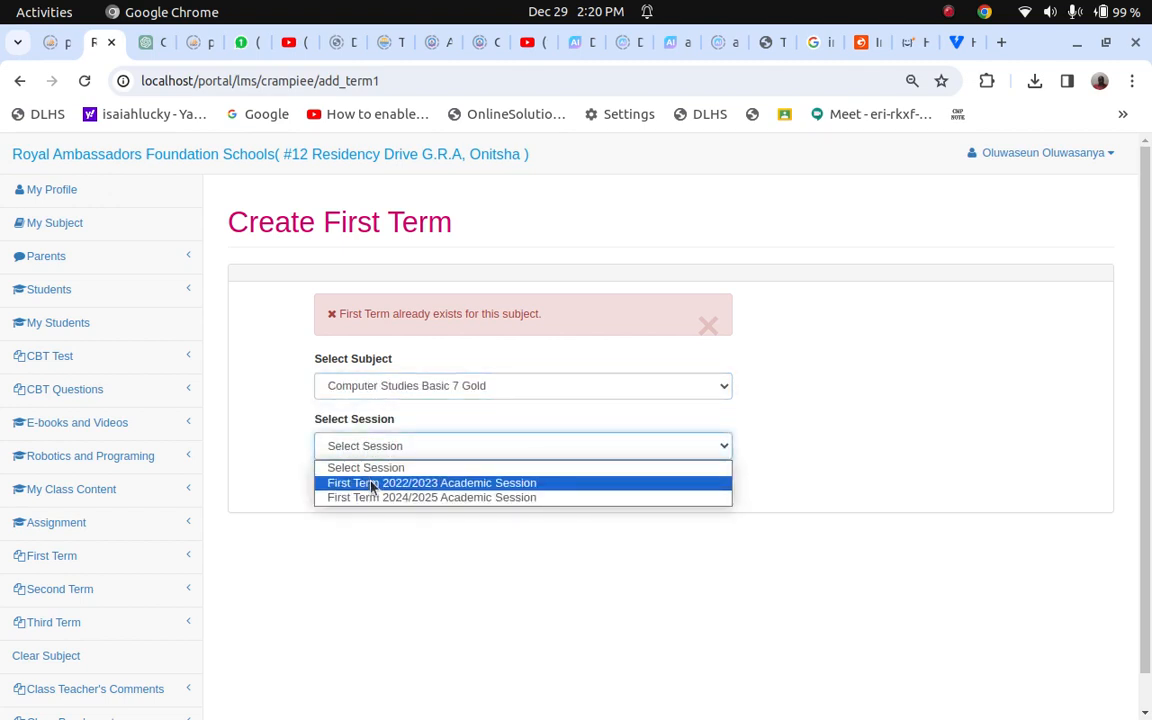
pyautogui.click(373, 486)
pyautogui.click(336, 489)
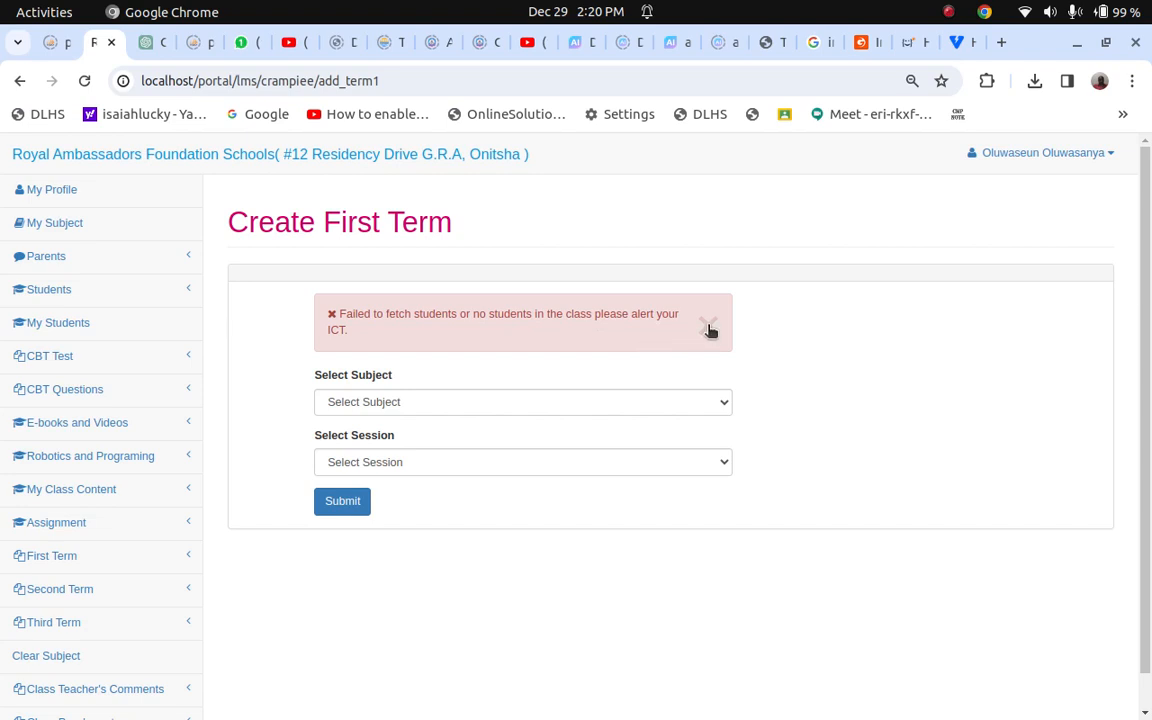
pyautogui.click(458, 401)
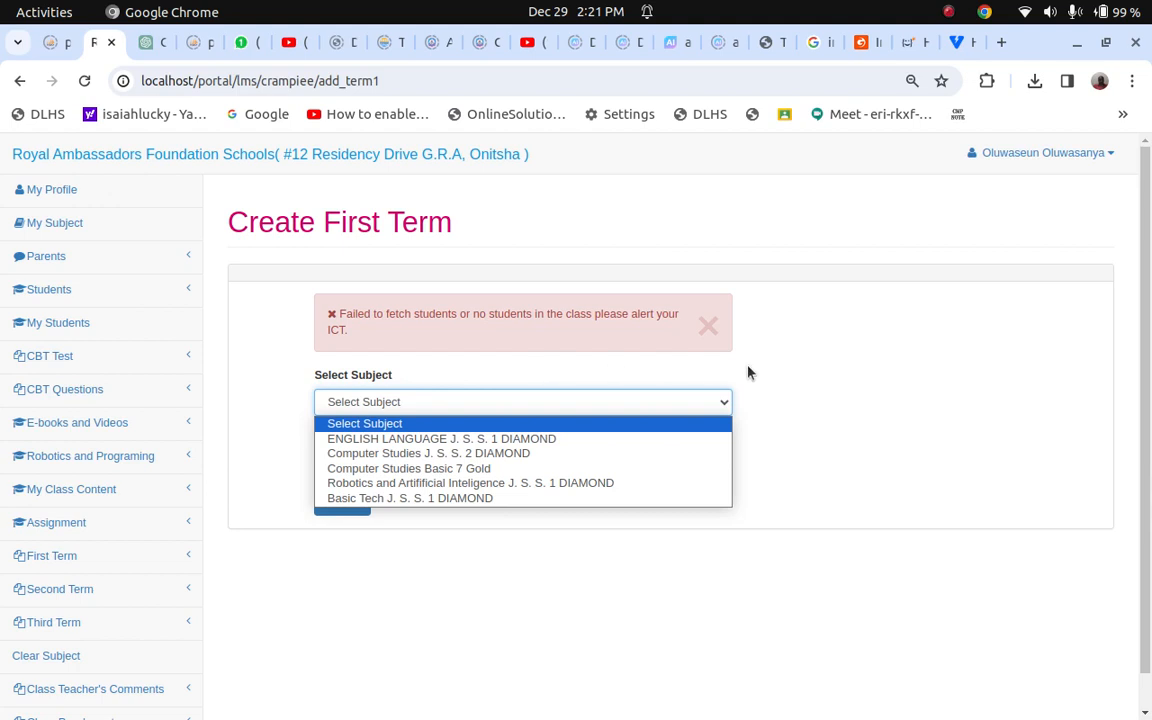
pyautogui.click(810, 364)
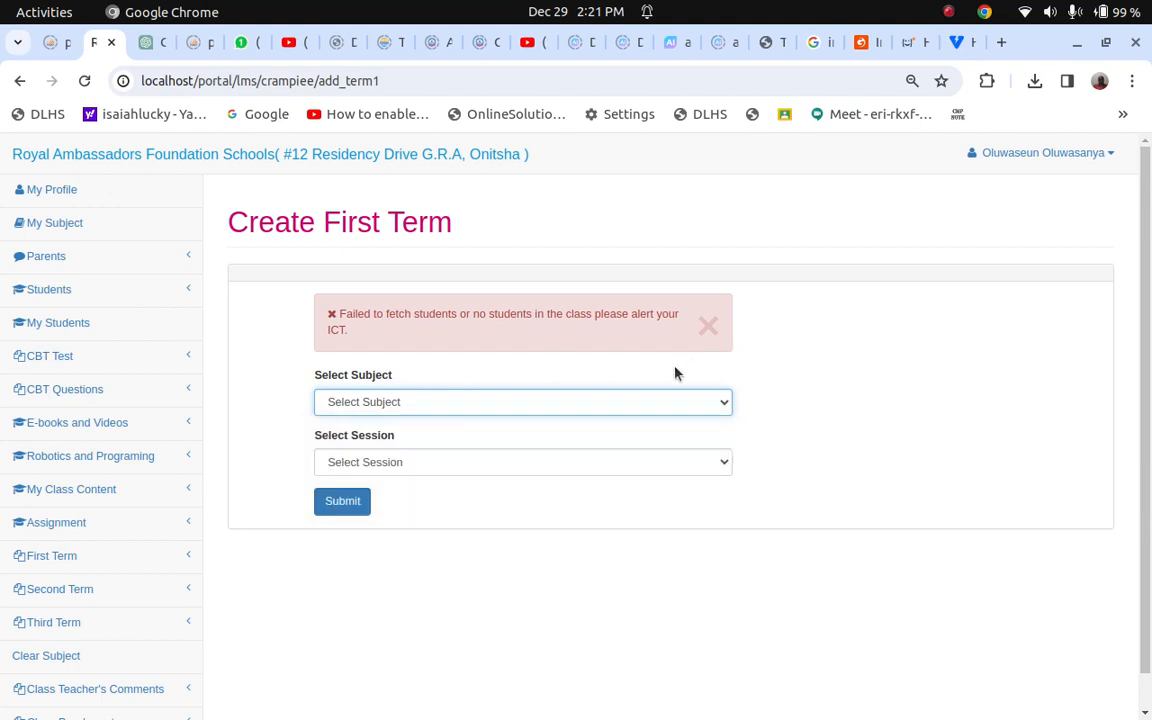
pyautogui.click(598, 405)
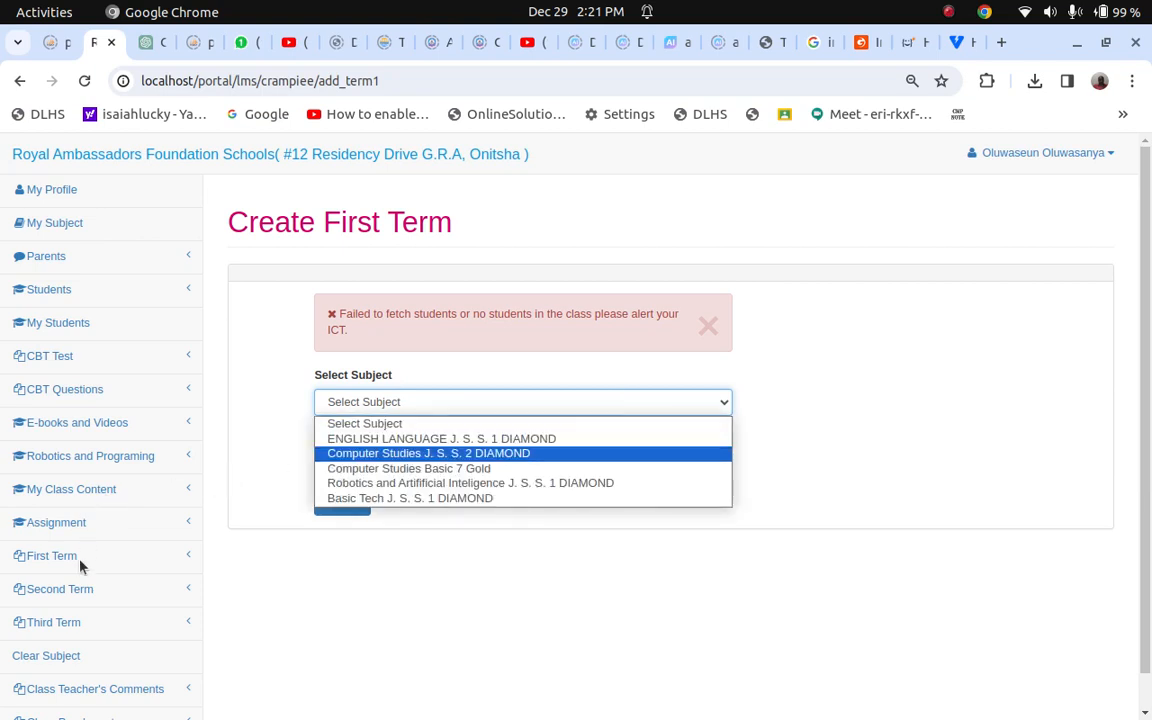
pyautogui.click(50, 565)
# - Bring up the first-term results page for the 2022/2023 Academic Session
pyautogui.click(51, 558)
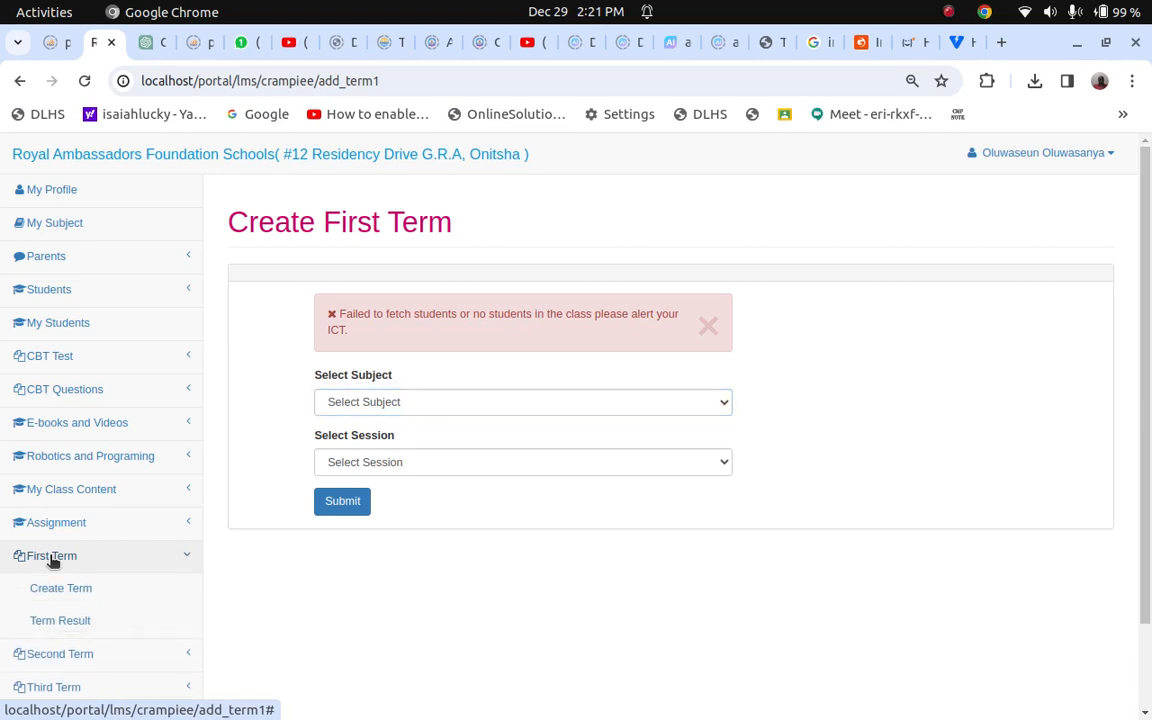
pyautogui.click(62, 621)
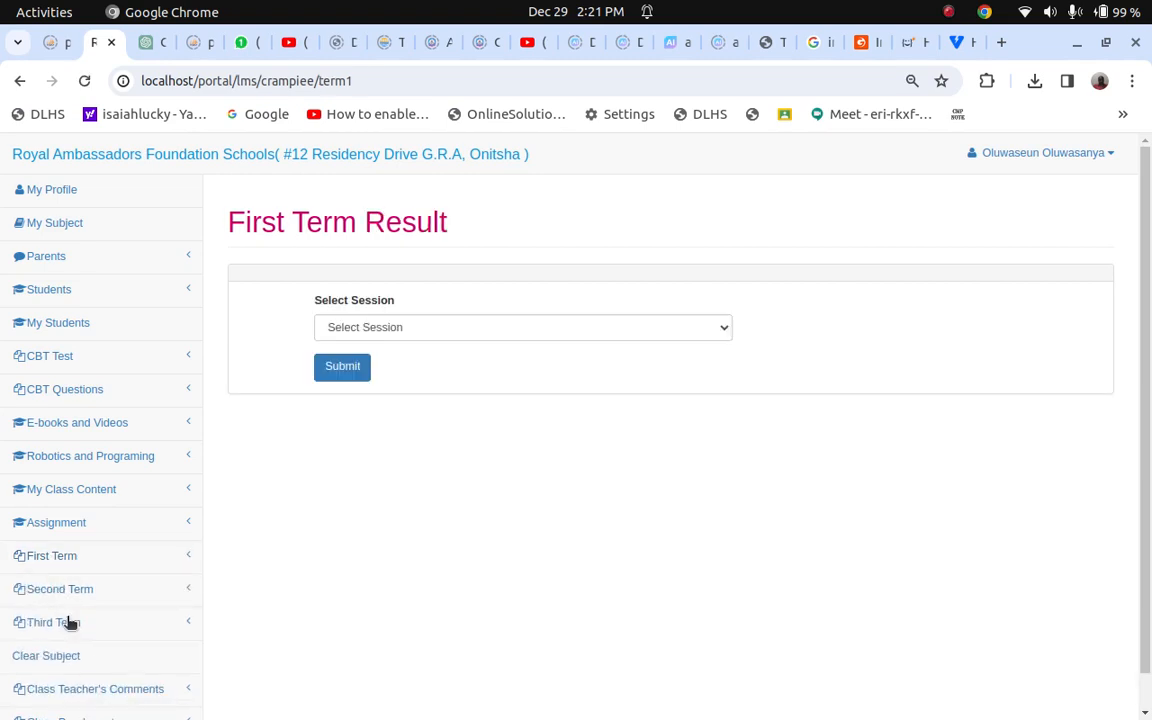
pyautogui.click(423, 338)
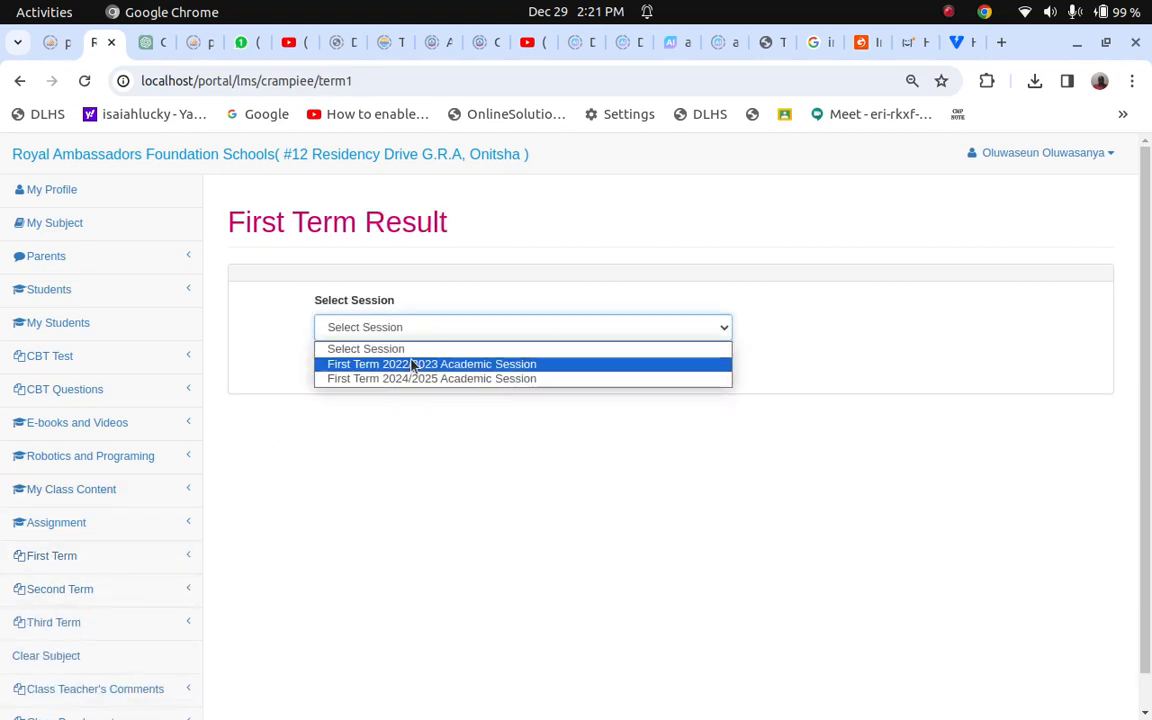
pyautogui.click(410, 366)
pyautogui.click(344, 377)
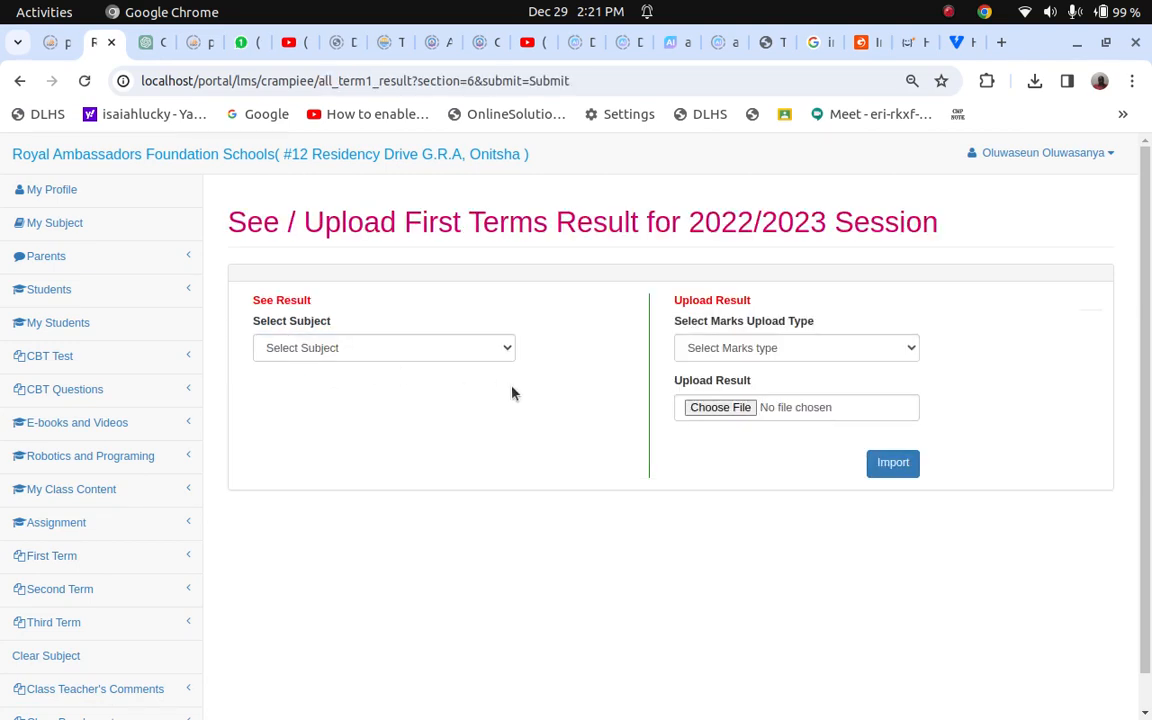
# - Look up the result records for Computer Studies Basic 7 Gold and for Robotics and Artifificial Inteligence J. S. S. 1 DIAMOND
pyautogui.click(447, 350)
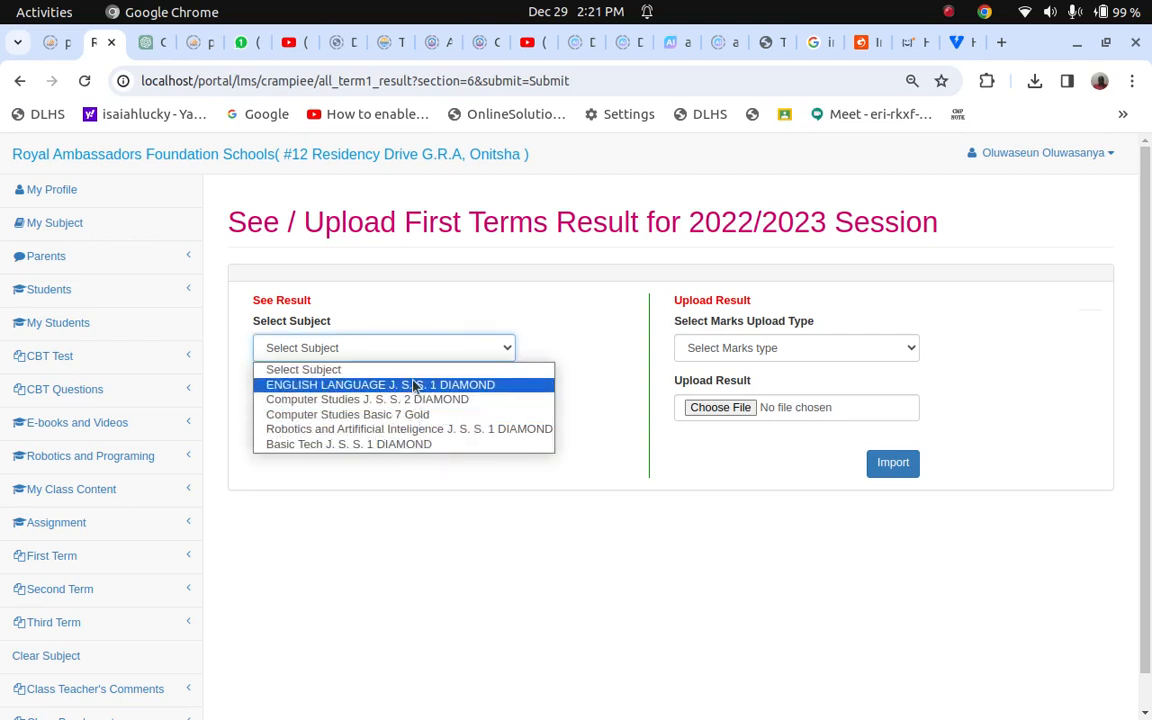
pyautogui.click(390, 414)
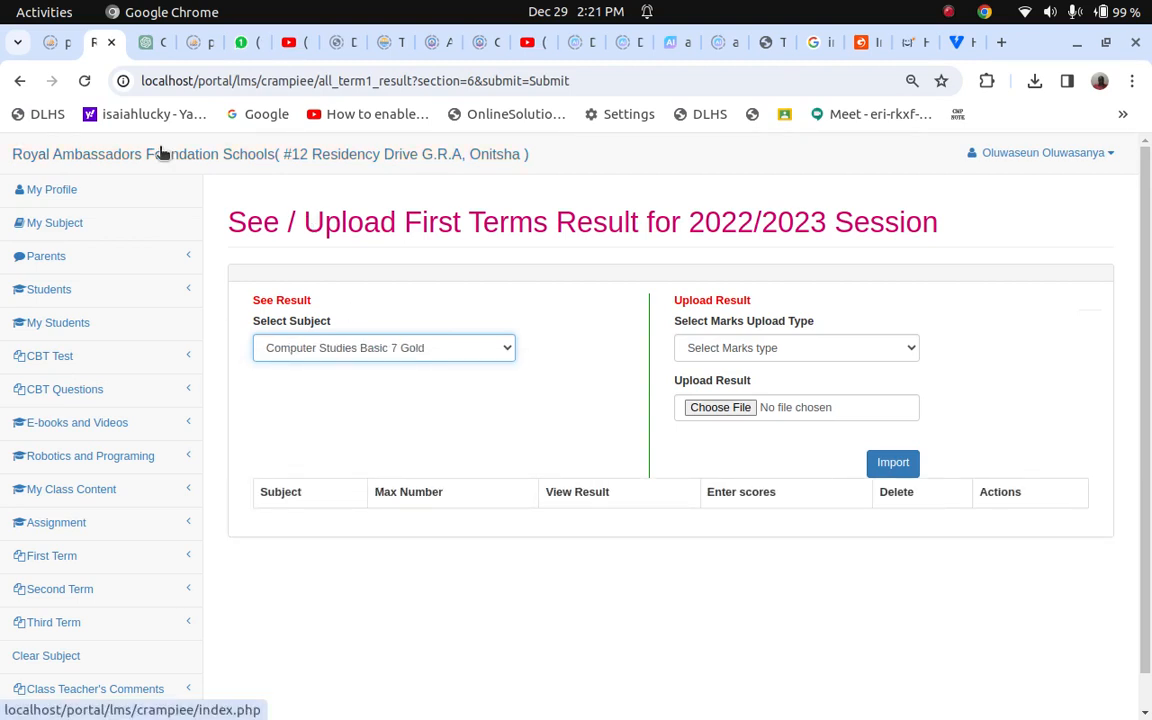
pyautogui.click(335, 350)
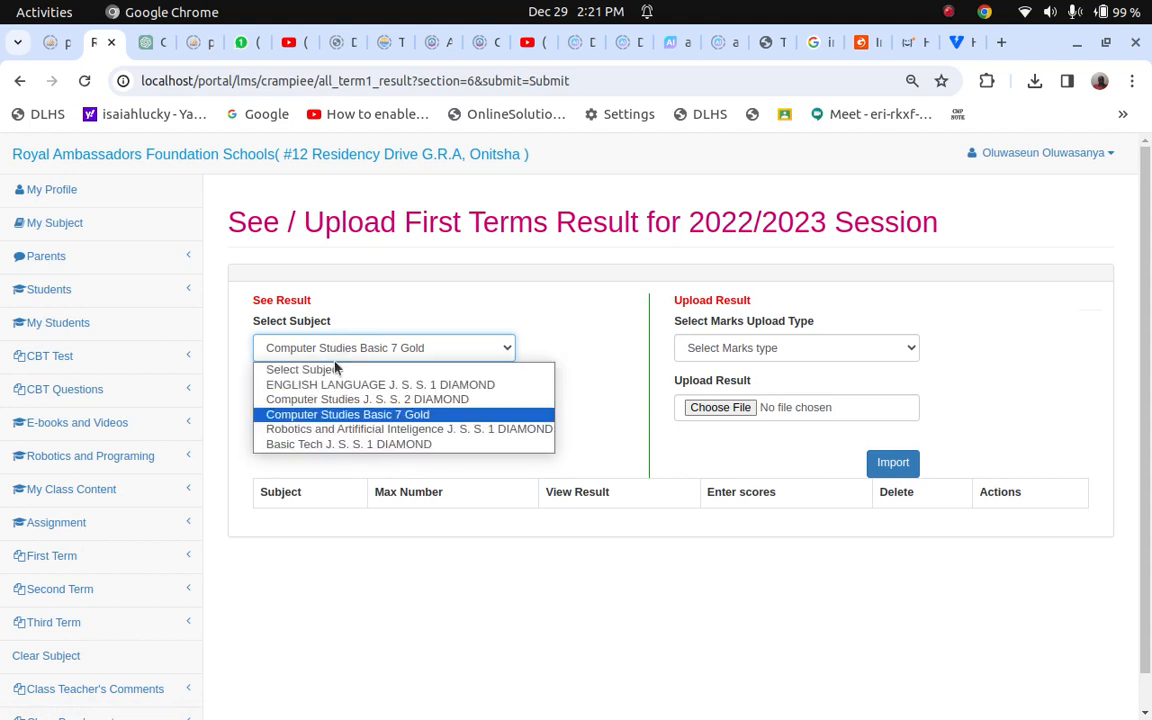
pyautogui.click(352, 430)
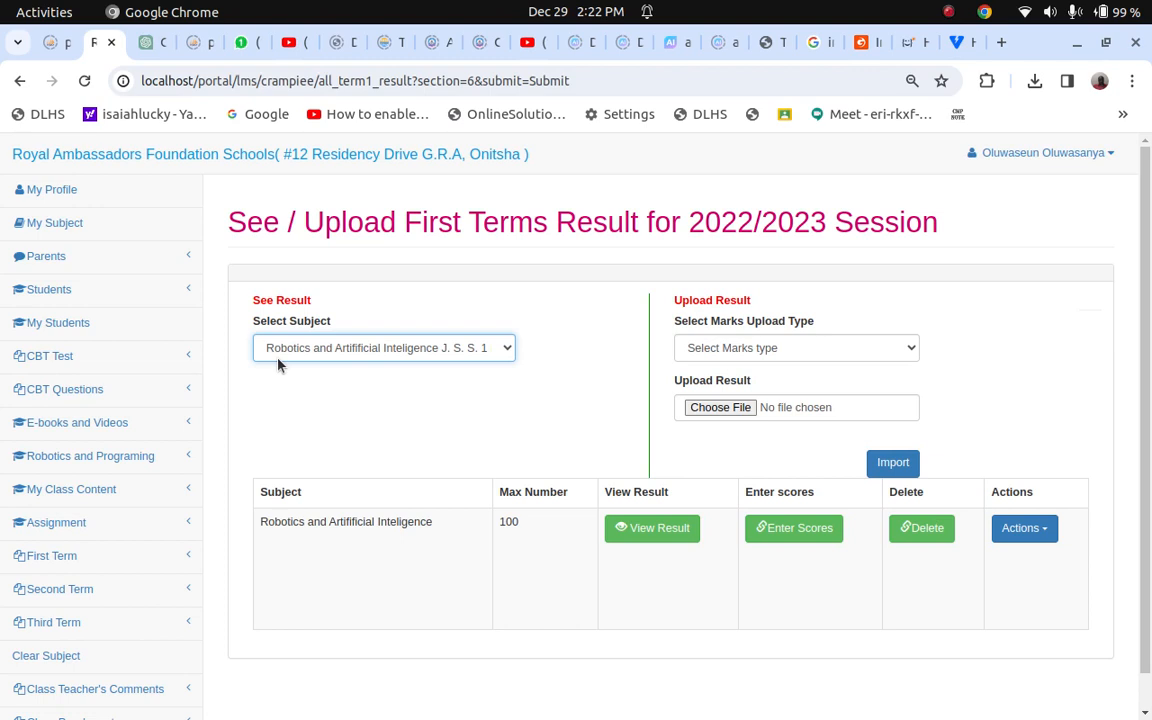
# - Open score entry for Robotics and Artifificial Inteligence and review the marks across the whole student list
pyautogui.click(807, 539)
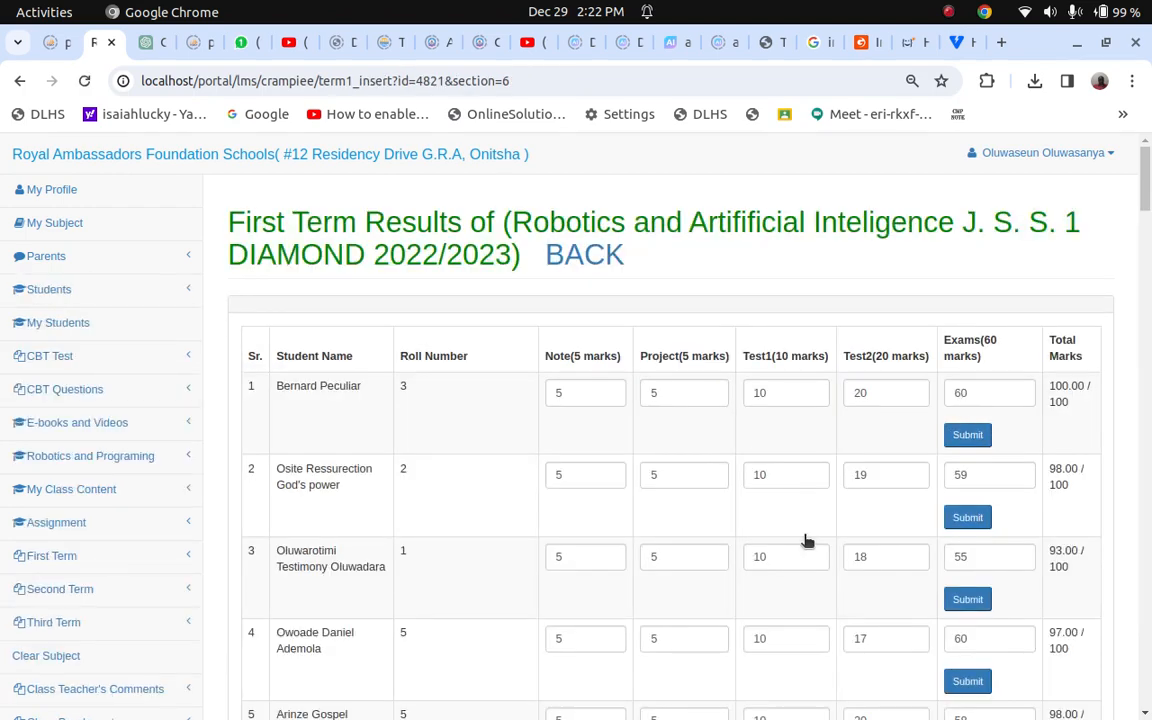
pyautogui.scroll(-20, 820, 510)
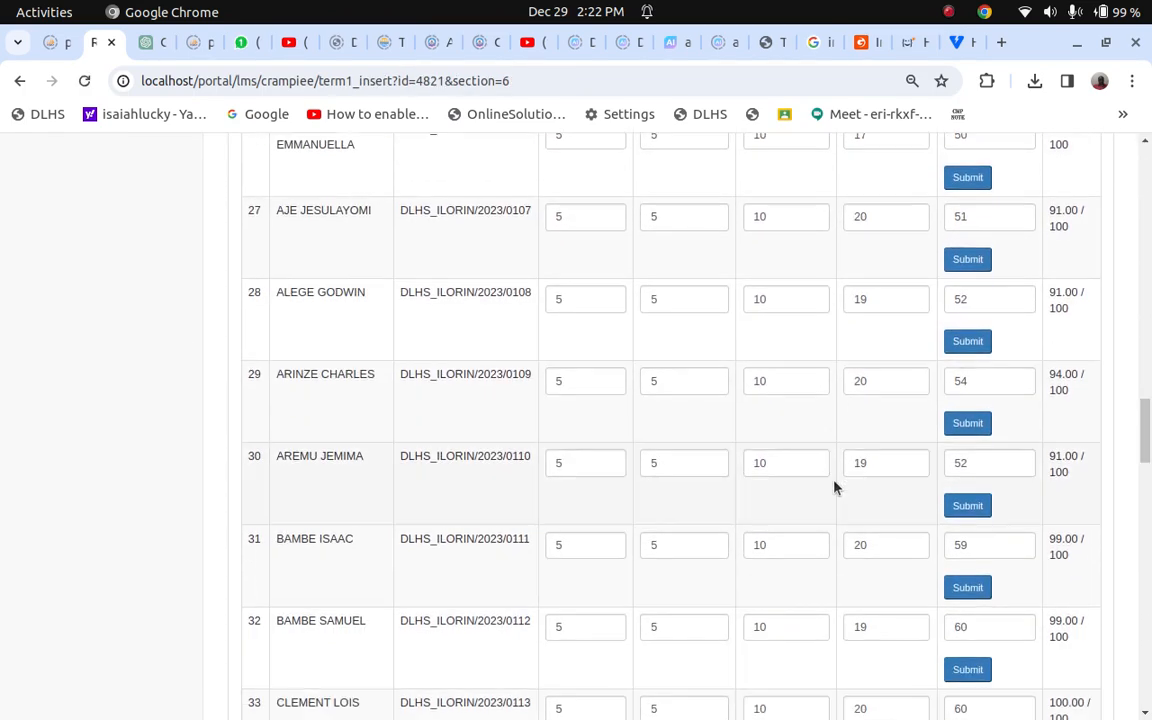
pyautogui.scroll(-7, 836, 488)
pyautogui.scroll(20, 836, 488)
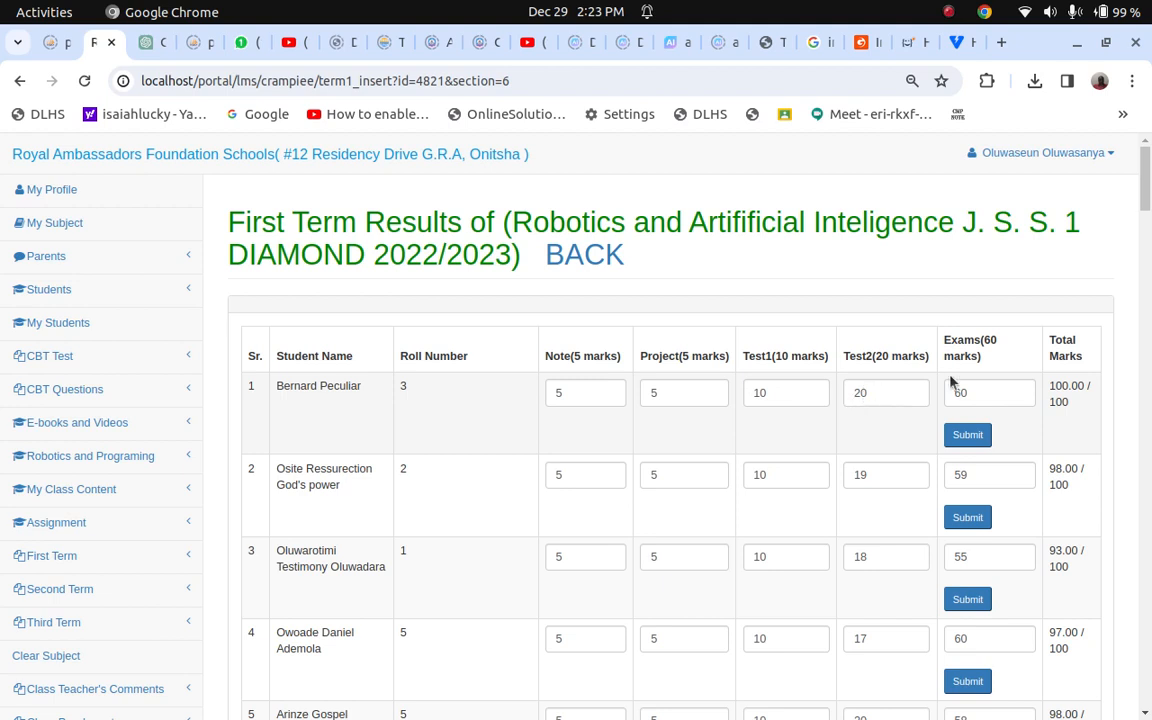
# - Submit the first student's note, project, test and exam marks on the score entry sheet
pyautogui.click(992, 391)
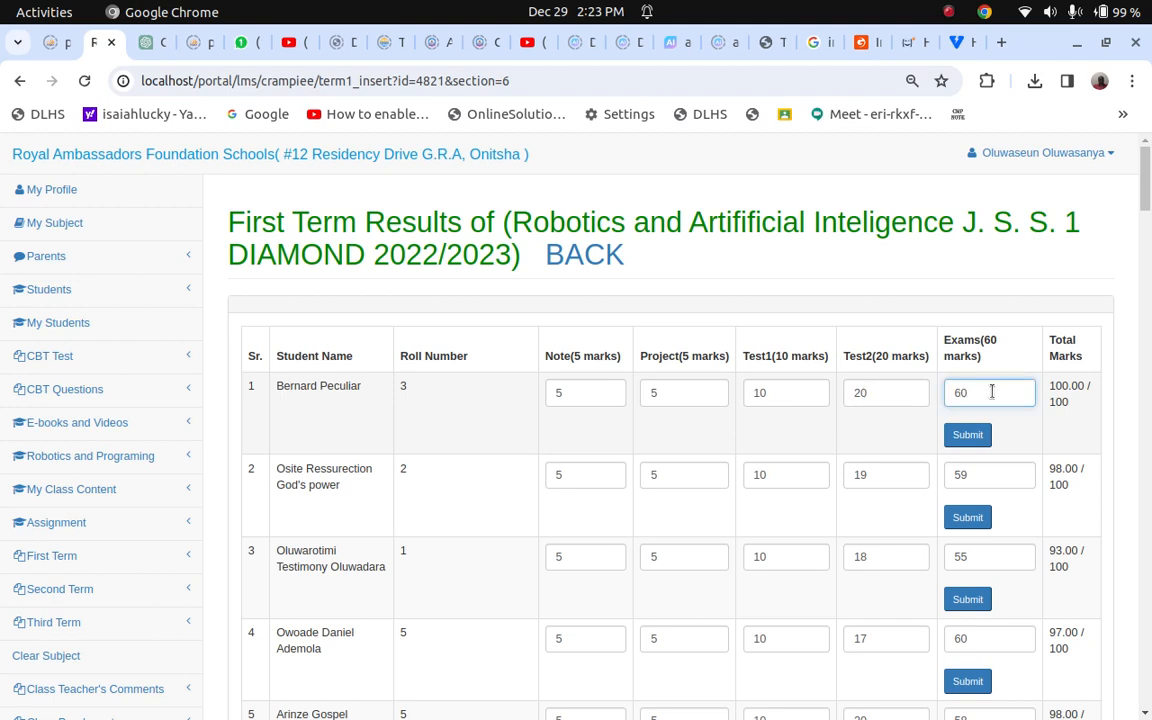
pyautogui.click(883, 391)
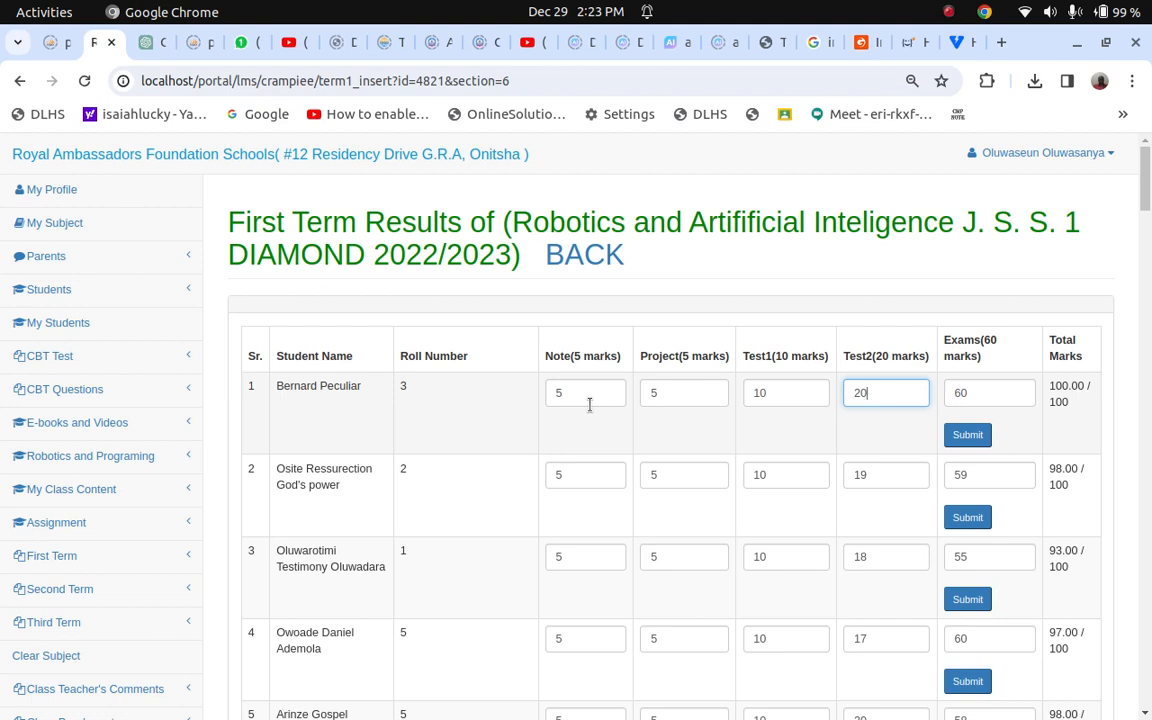
pyautogui.click(966, 436)
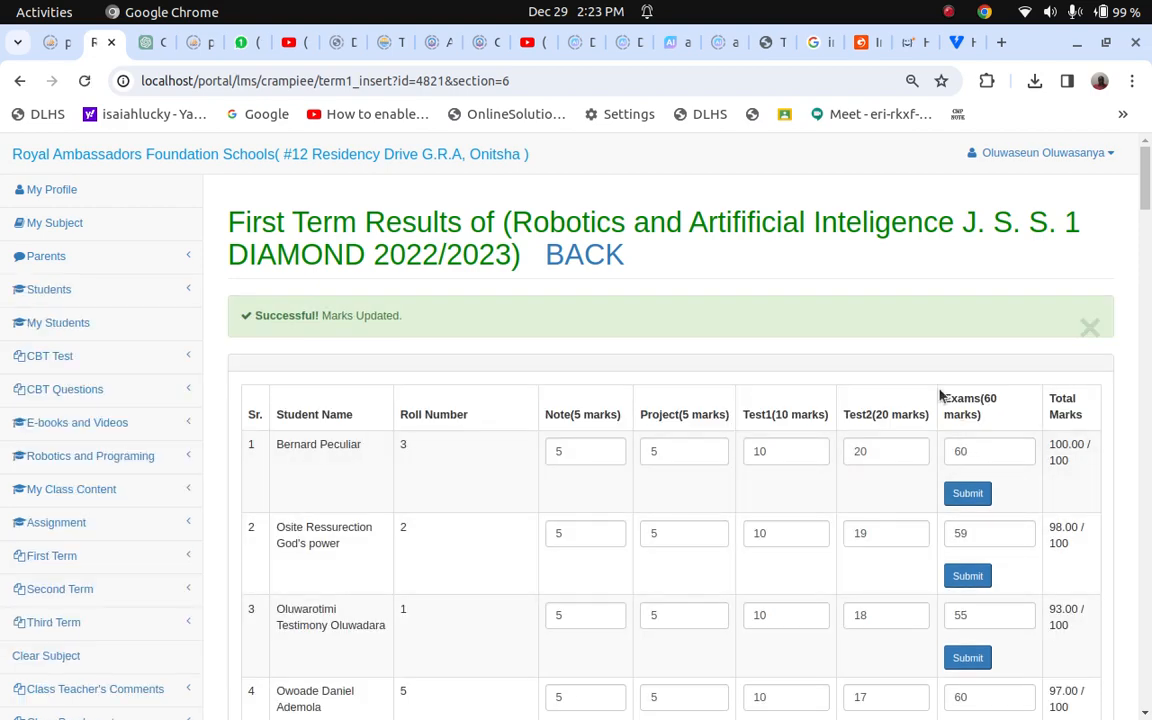
# - Return to the 2022/2023 first-term results page and display the Robotics and Artifificial Inteligence J. S. S. 1 DIAMOND record
pyautogui.click(587, 257)
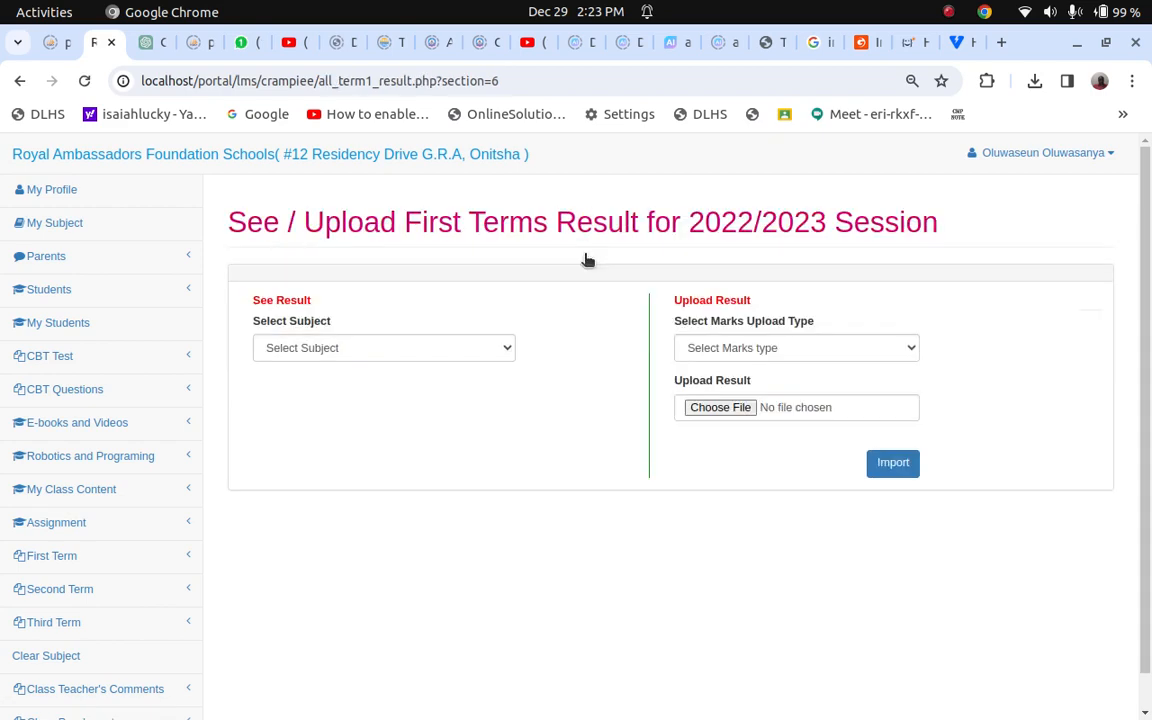
pyautogui.click(430, 355)
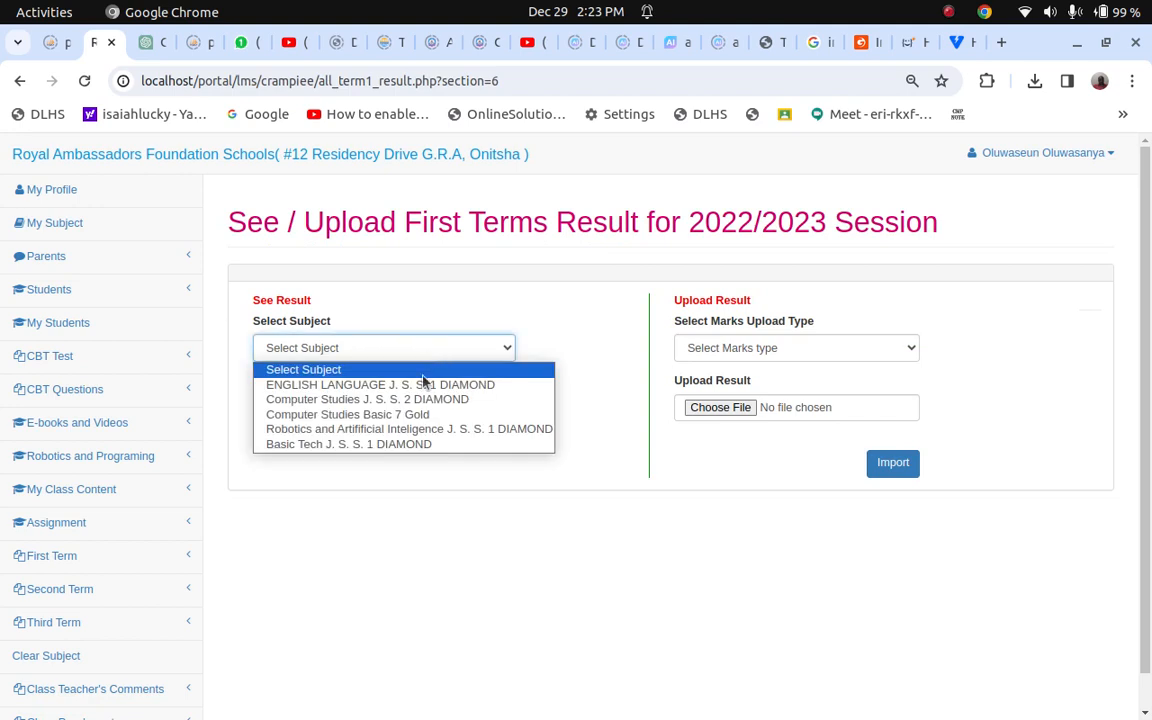
pyautogui.click(410, 429)
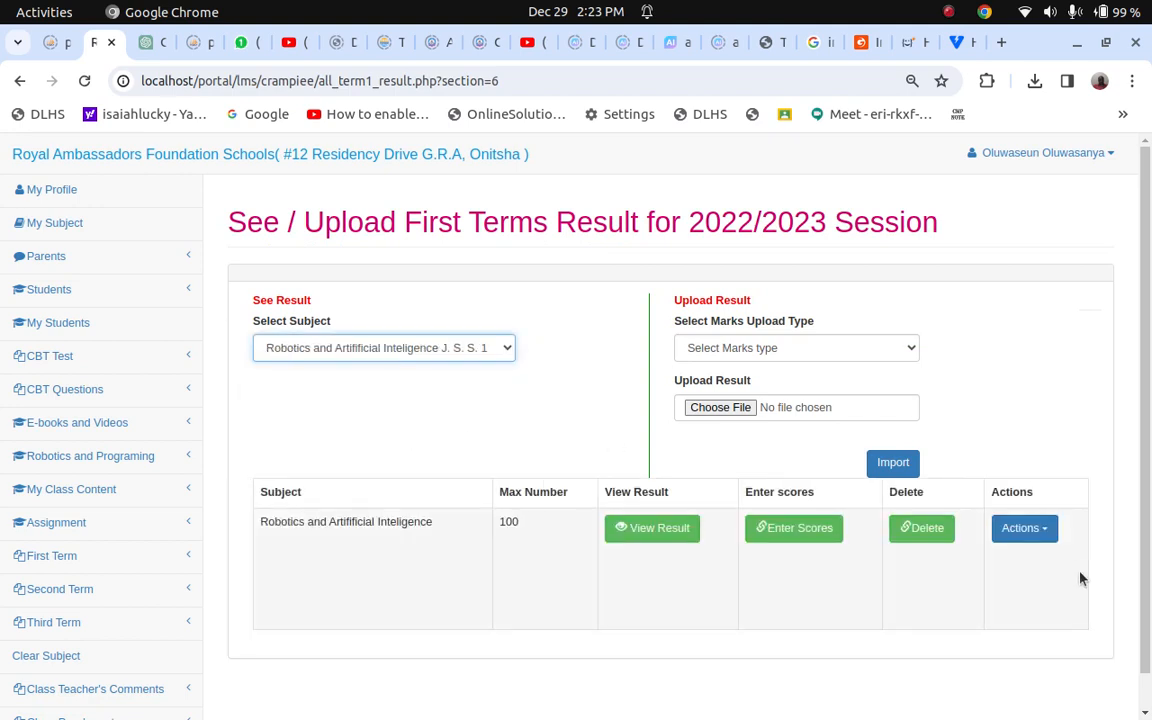
# - Download the Note, Project and CAT1 score template for Robotics and Artifificial Inteligence and show the downloaded file in its folder
pyautogui.click(1045, 532)
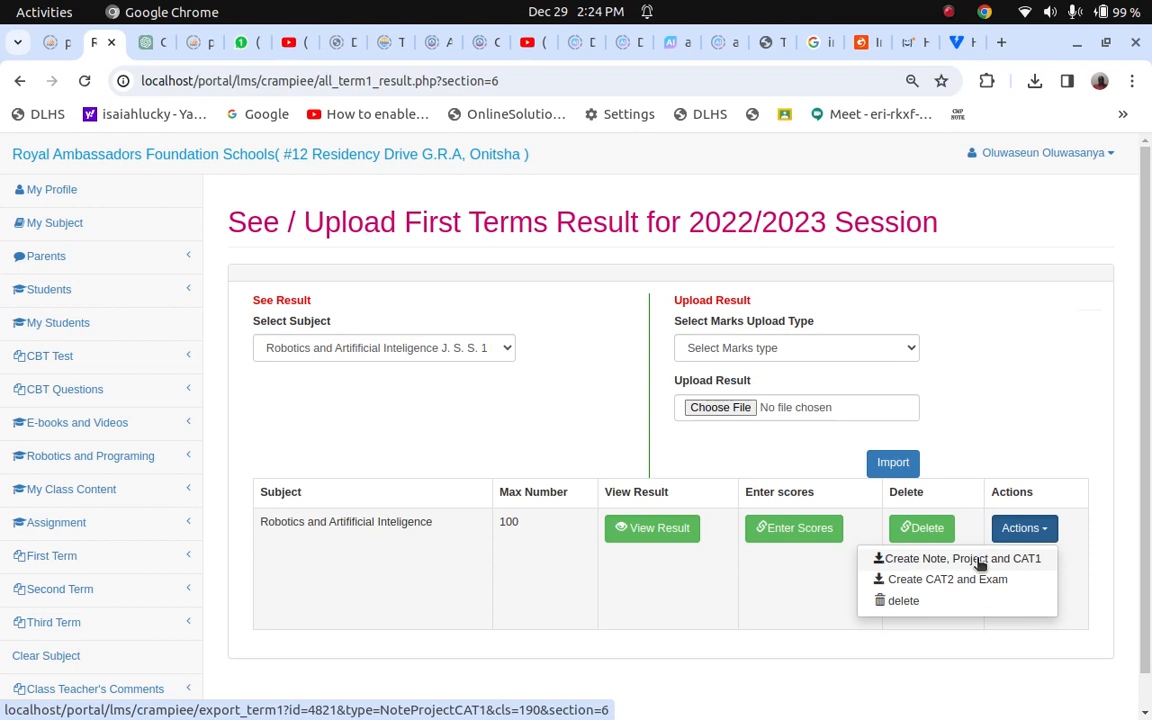
pyautogui.click(976, 562)
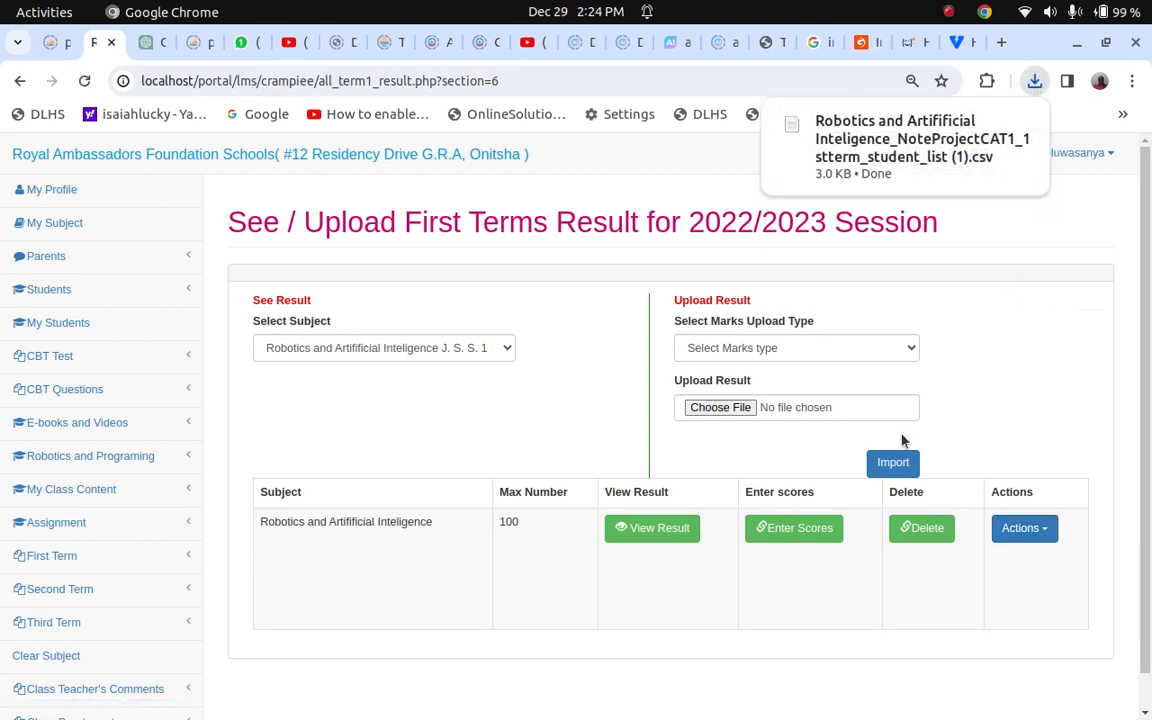
pyautogui.moveTo(1004, 154)
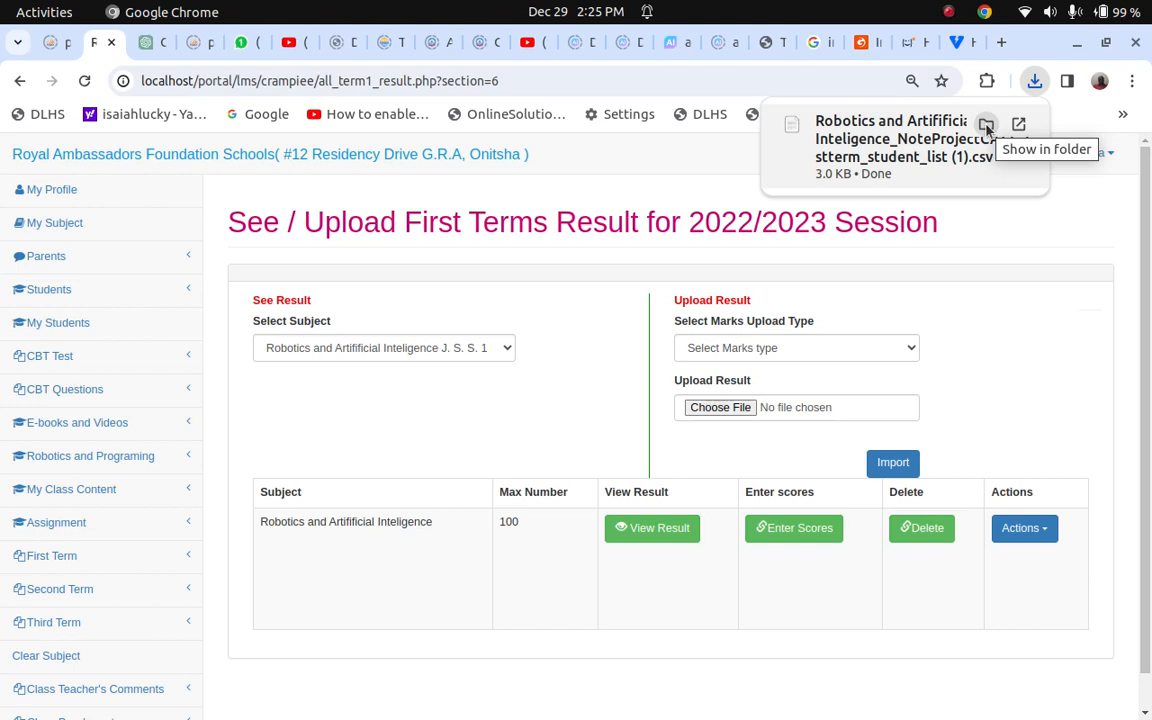
pyautogui.click(988, 129)
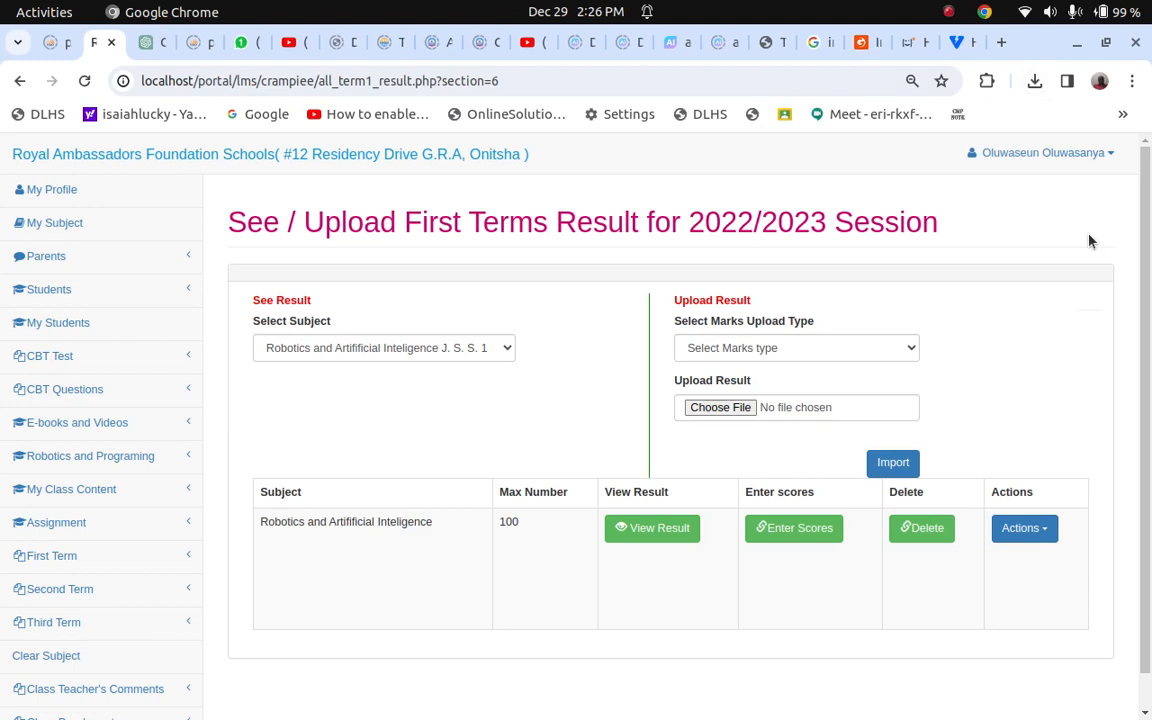
# - Set the marks upload type to Note marks,Project Marks and CAT1 and open the result file selection, closing it without choosing a file
pyautogui.click(871, 350)
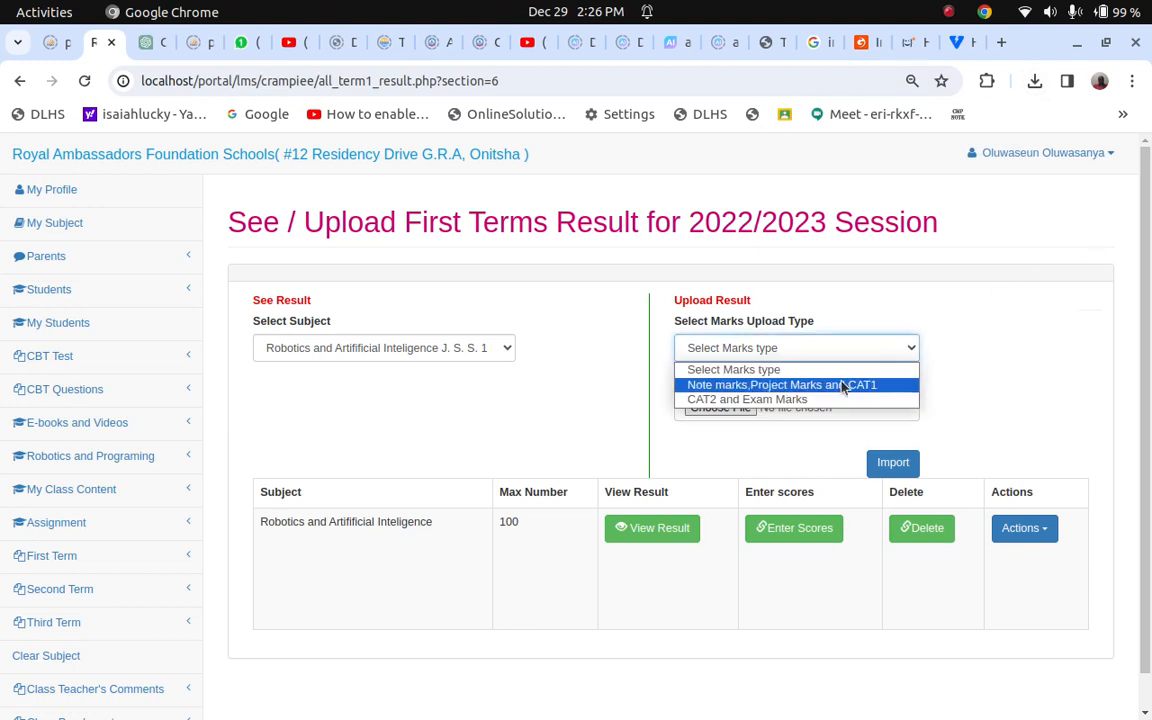
pyautogui.click(843, 386)
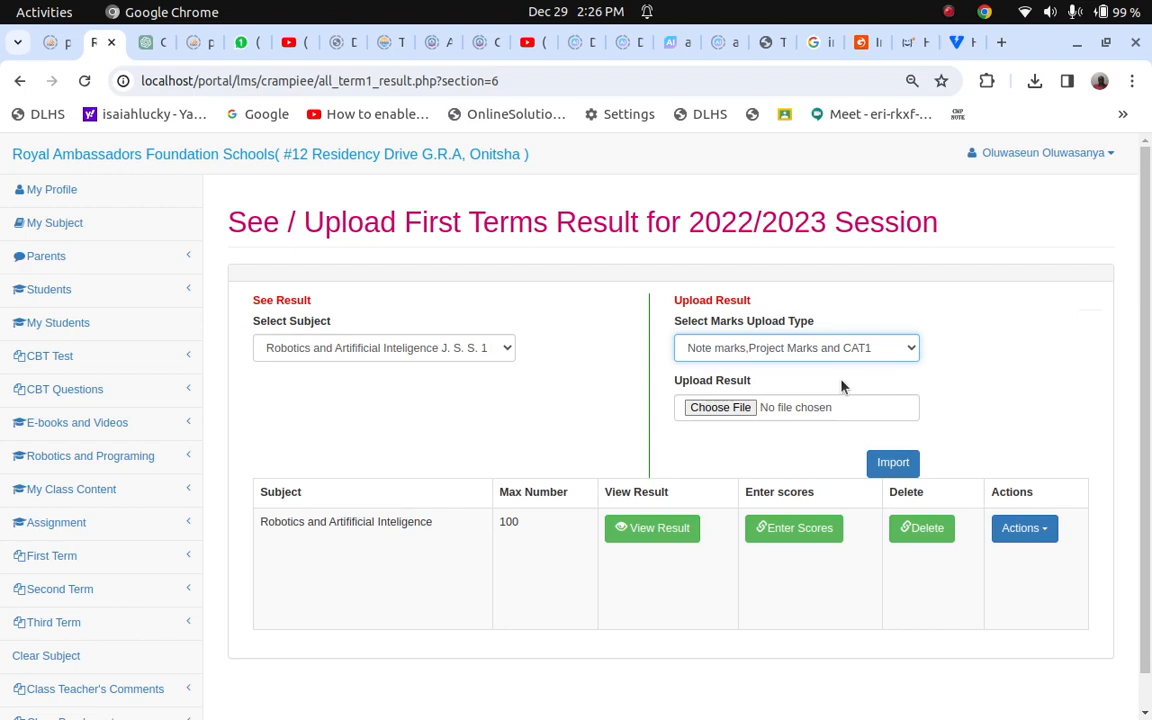
pyautogui.click(722, 409)
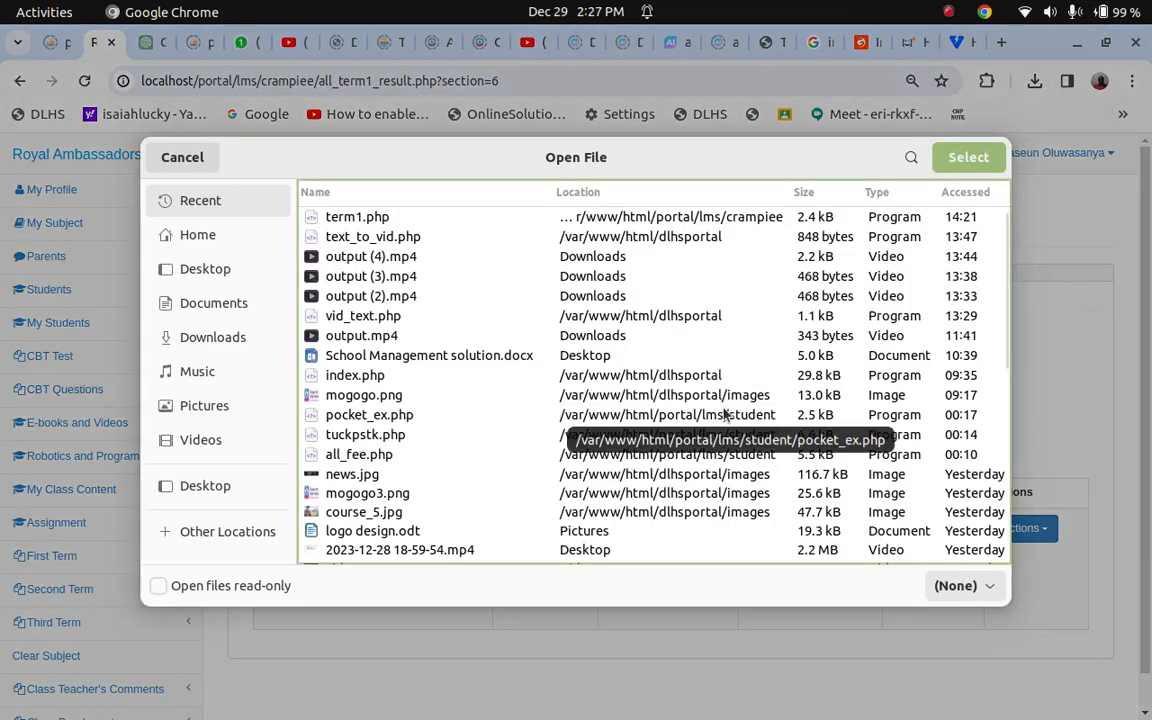
pyautogui.click(182, 158)
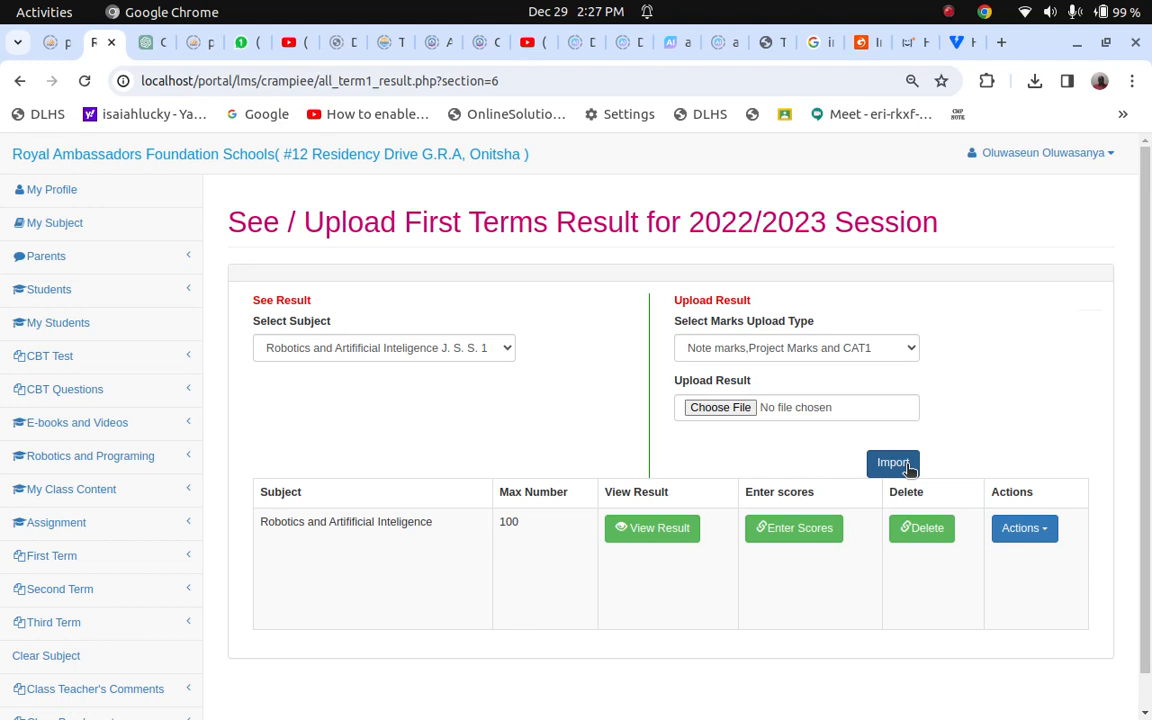
pyautogui.click(1048, 536)
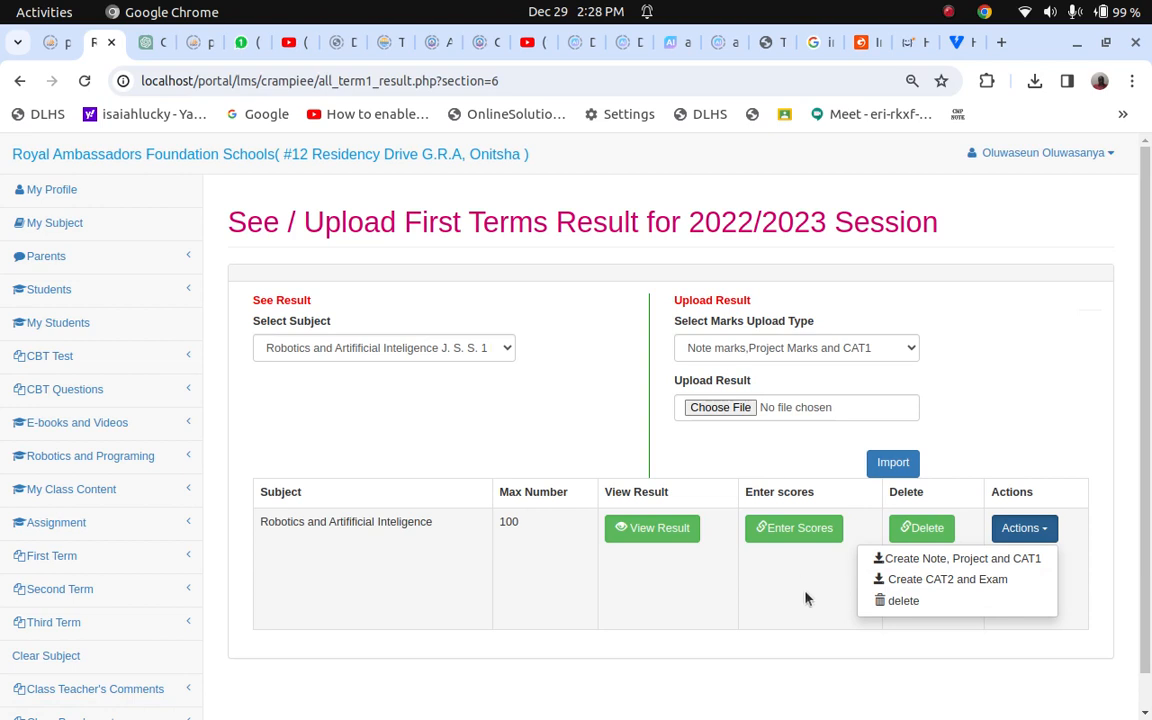
pyautogui.click(856, 661)
# - Download the class teacher's comment template for J. S. S. 1 DIAMOND
pyautogui.scroll(-1, 856, 661)
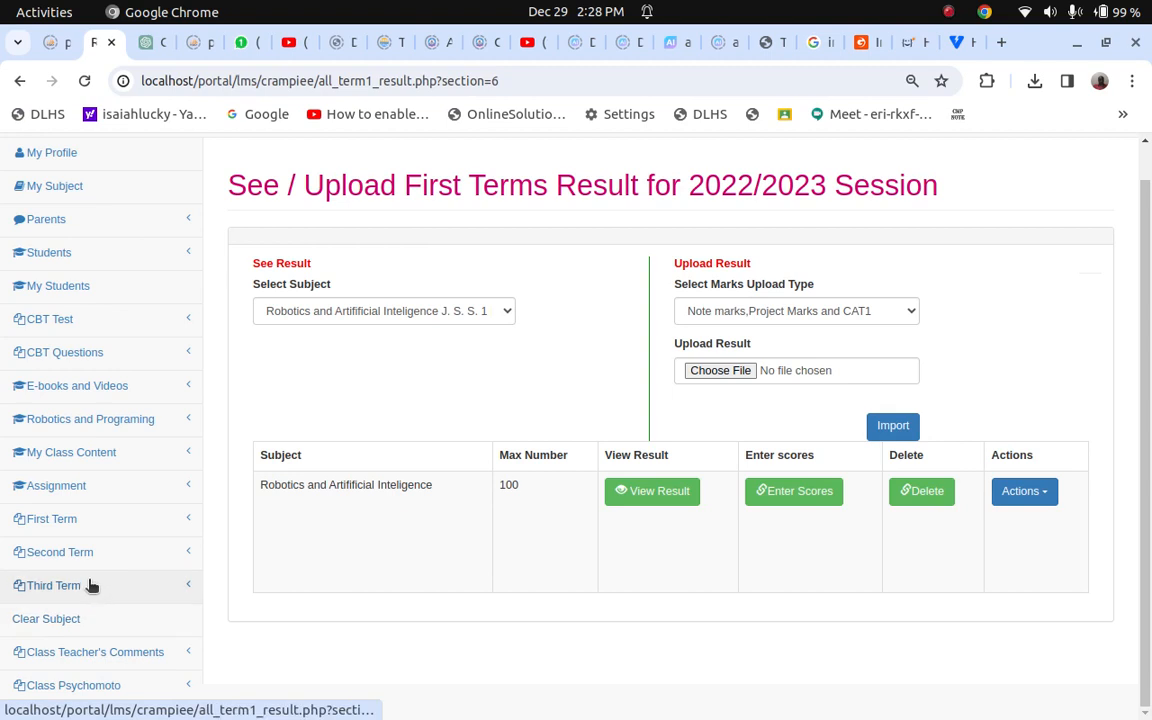
pyautogui.click(110, 653)
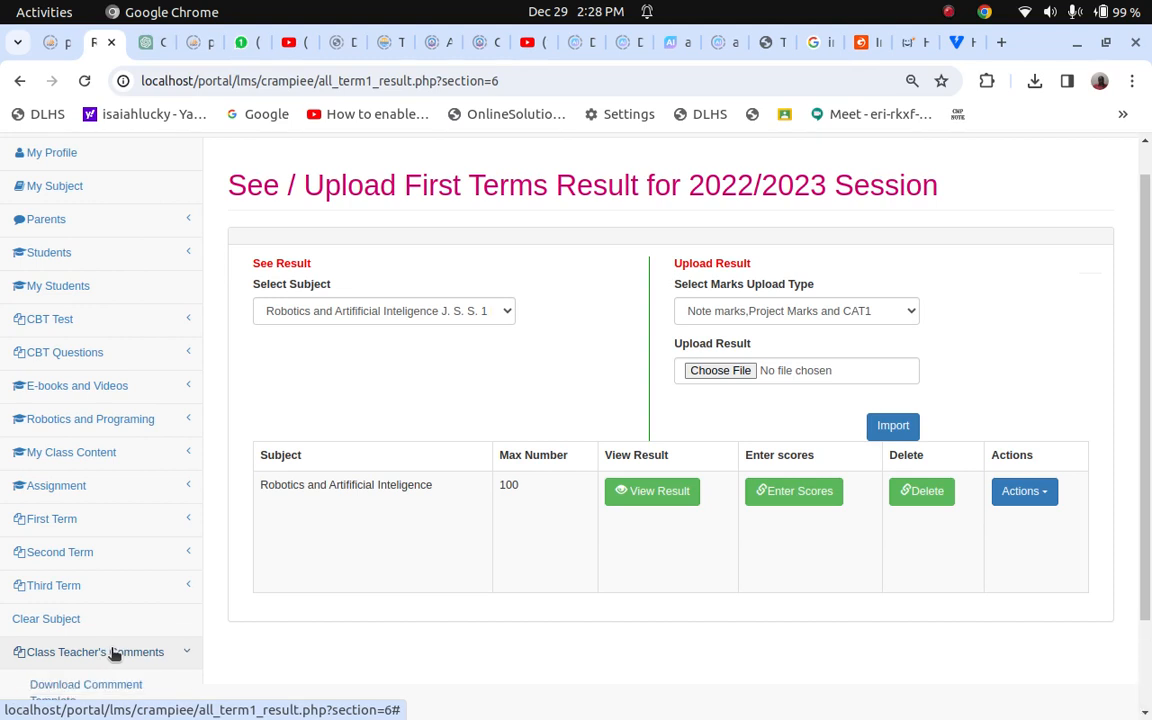
pyautogui.click(113, 654)
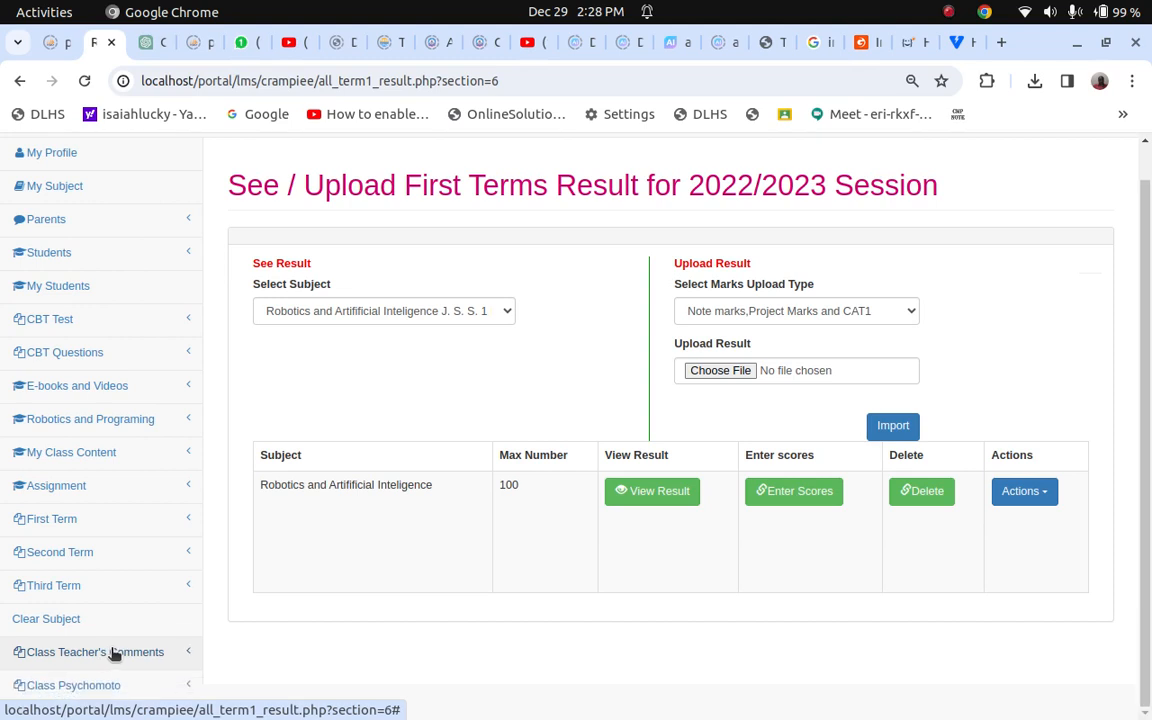
pyautogui.click(113, 654)
pyautogui.scroll(-2, 152, 622)
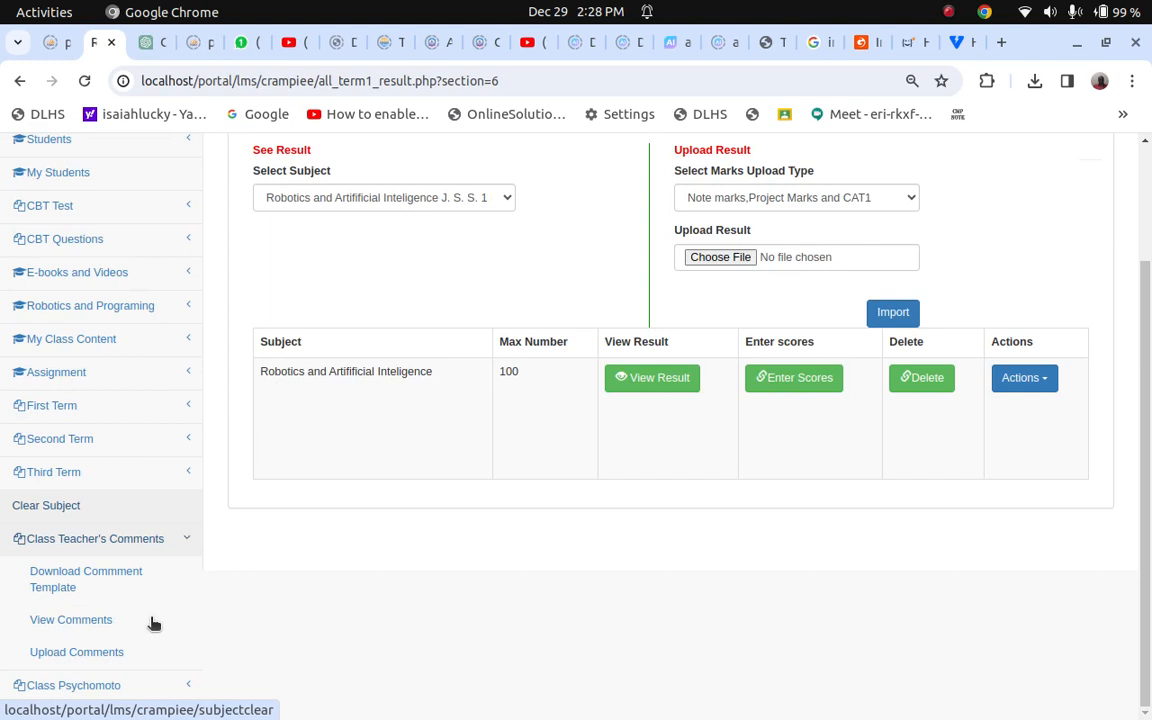
pyautogui.click(96, 578)
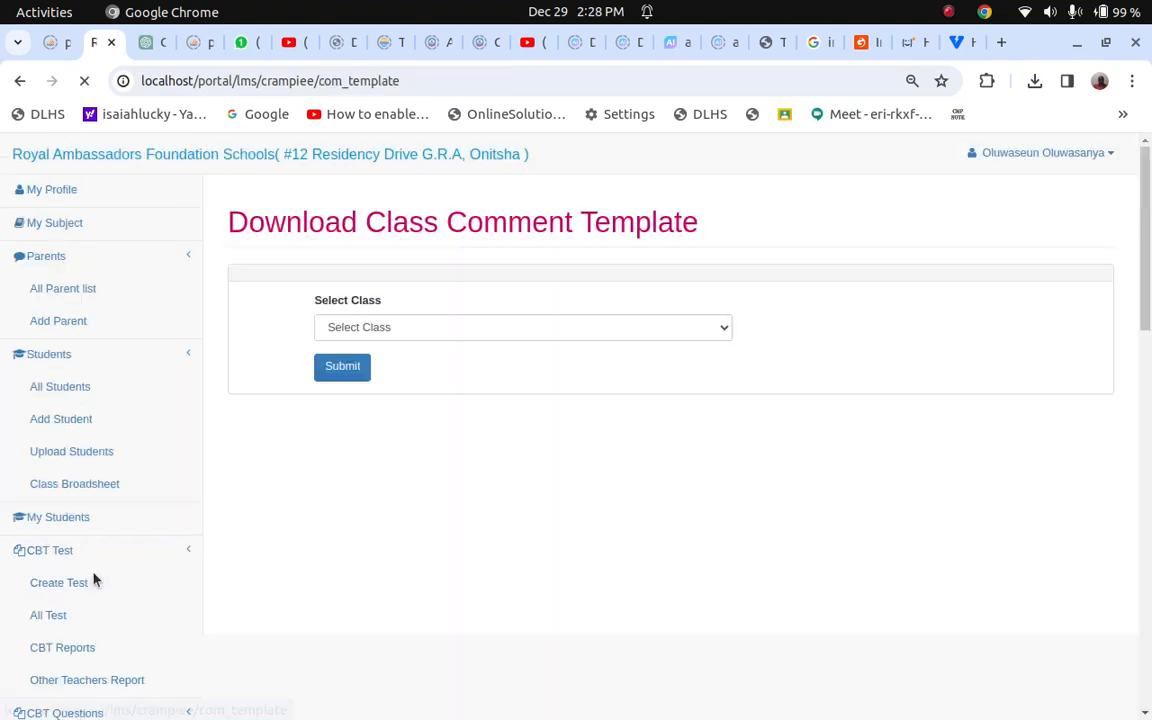
pyautogui.click(423, 336)
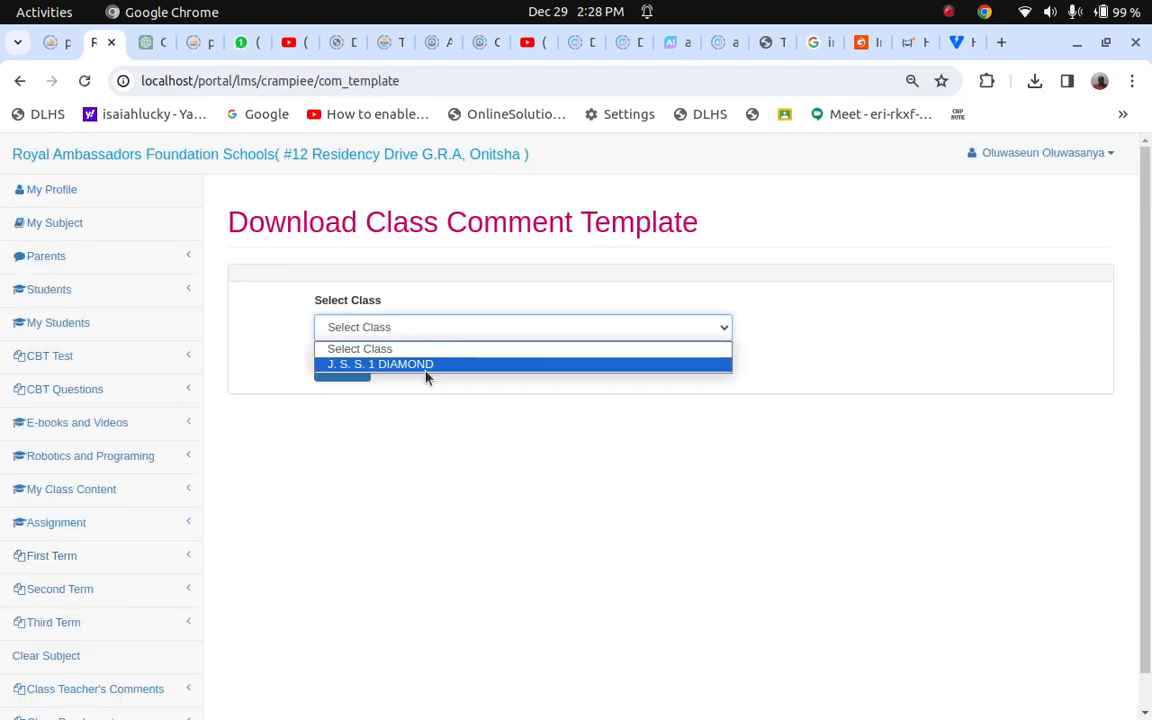
pyautogui.click(423, 366)
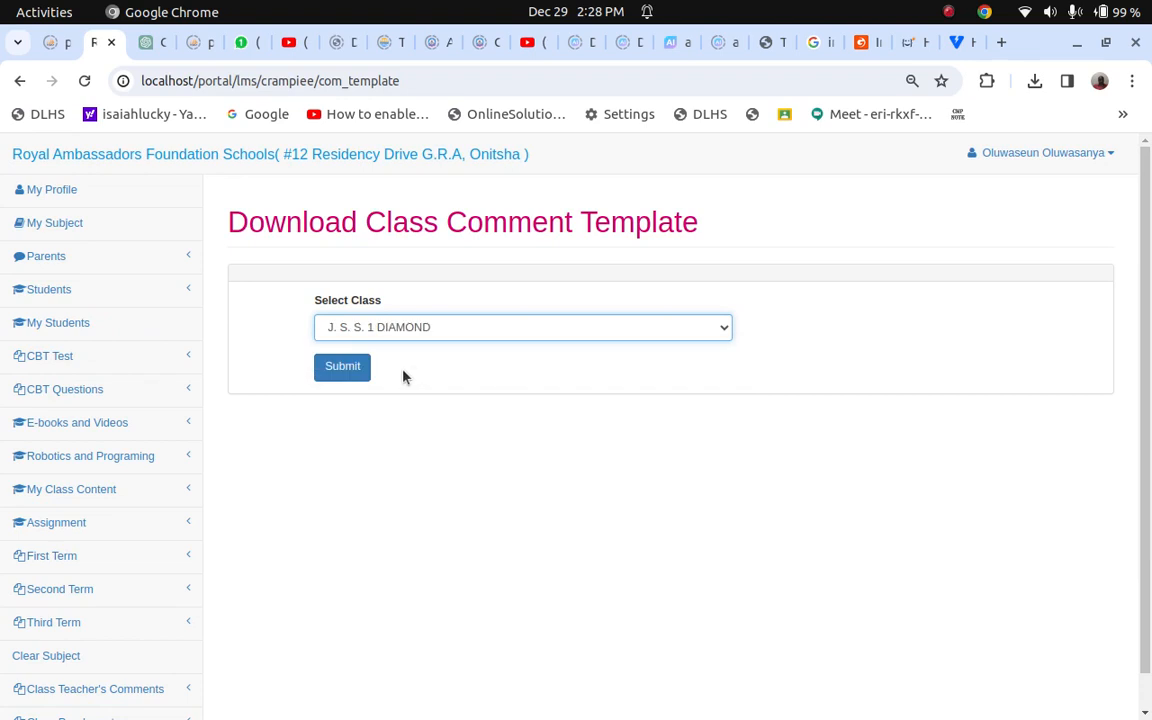
pyautogui.click(347, 369)
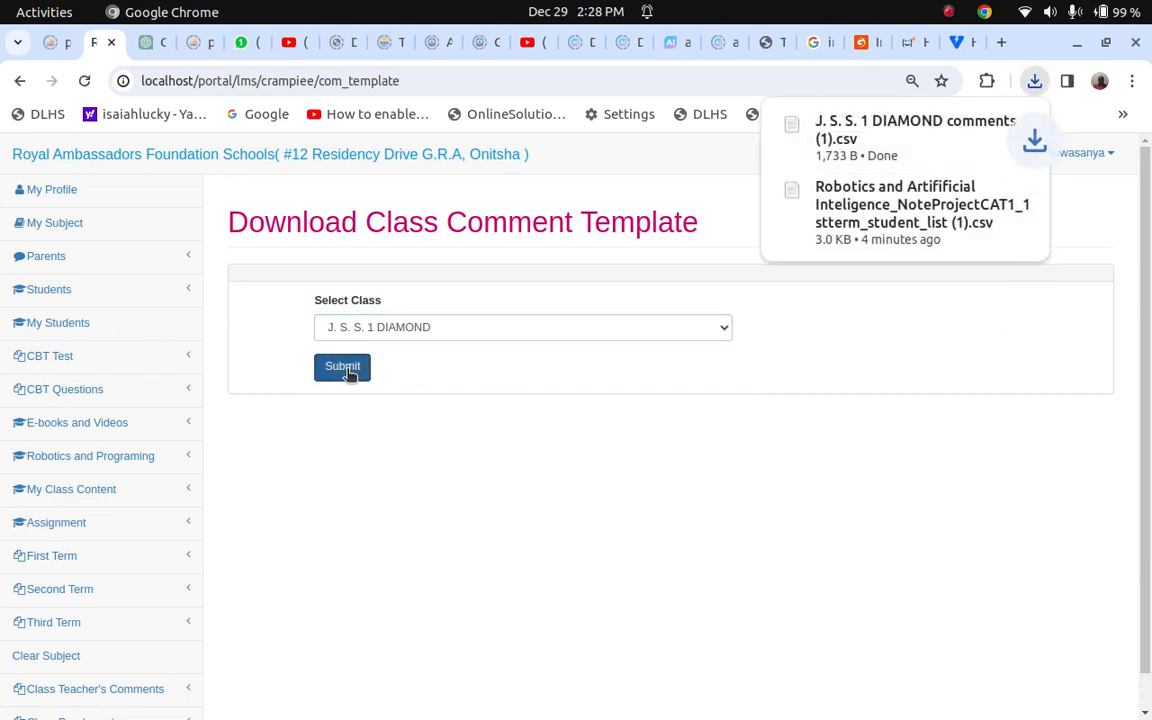
pyautogui.moveTo(870, 150)
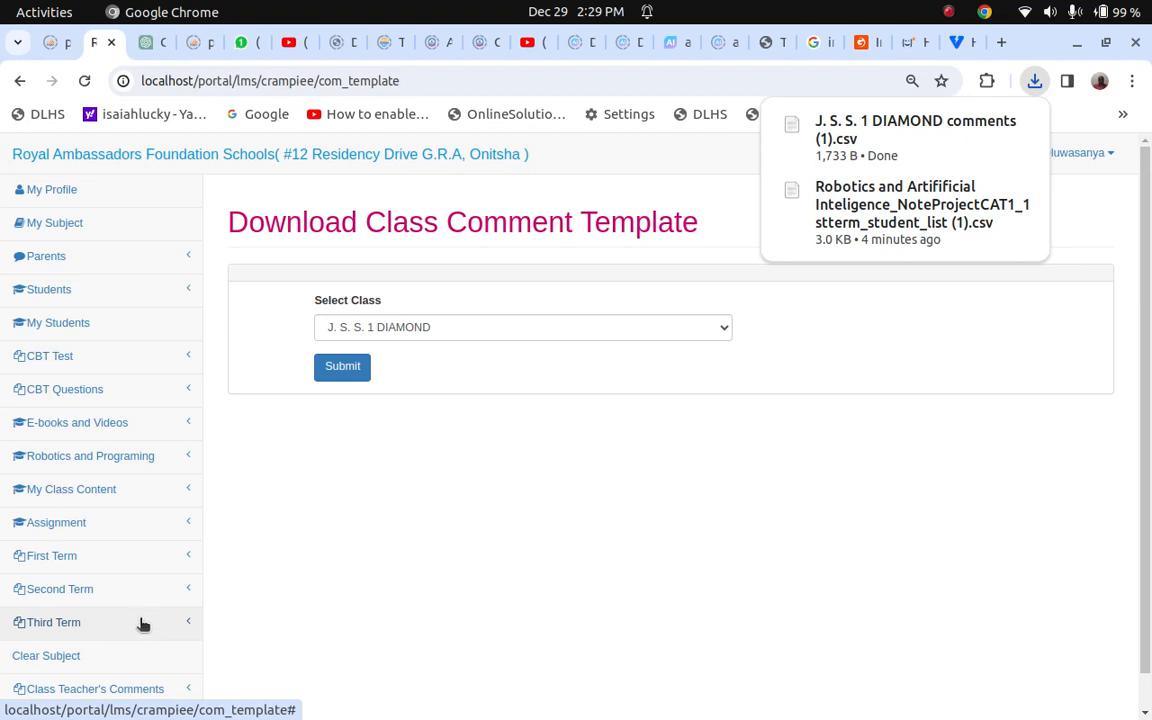
# - Display the J. S. S. 1 DIAMOND teacher's comments for First Term of the 2022/2023 Academic Session and review the student list
pyautogui.scroll(-1, 141, 623)
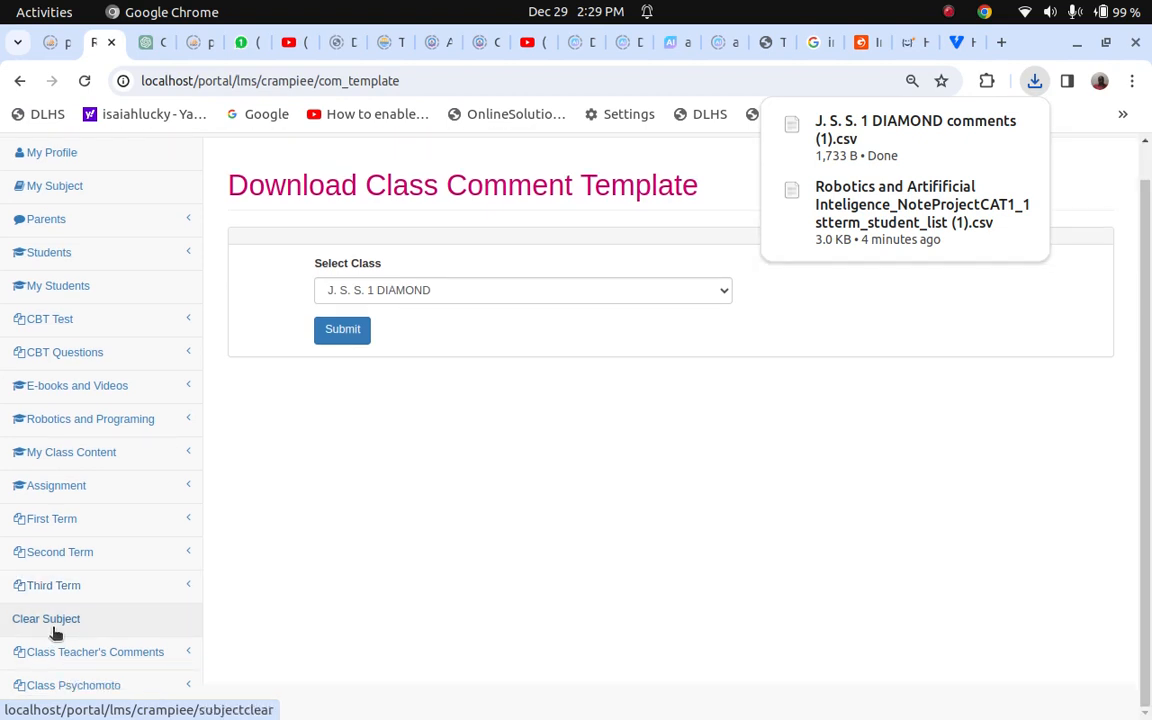
pyautogui.click(88, 654)
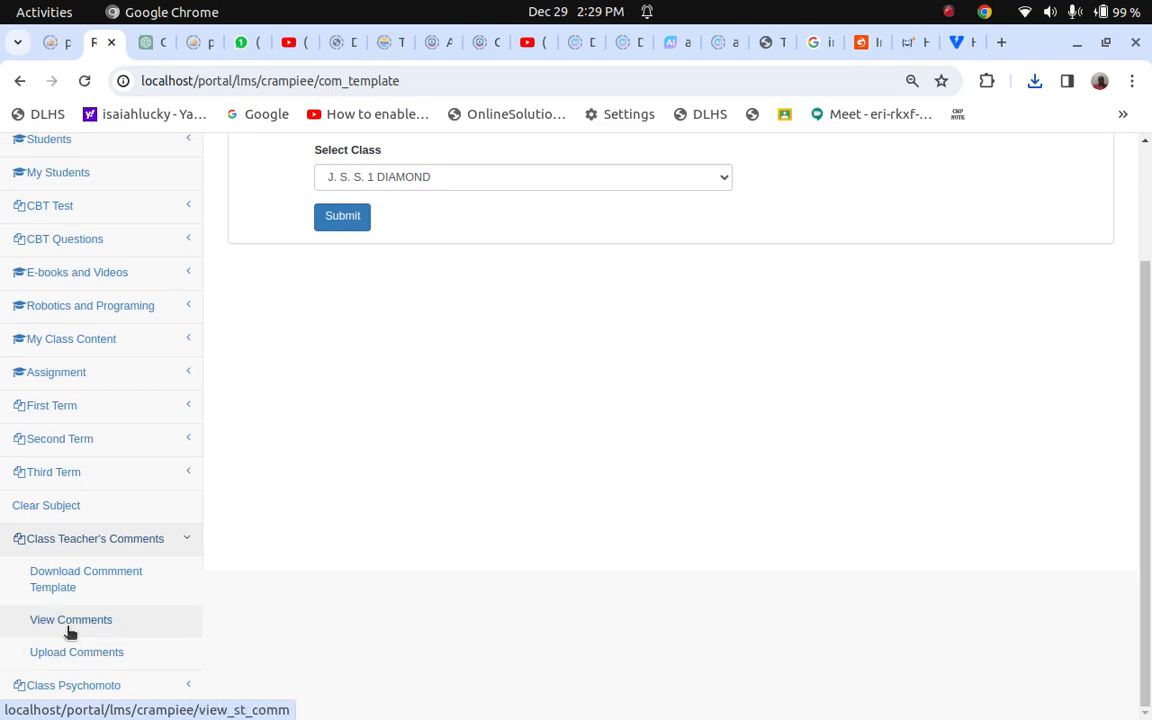
pyautogui.click(81, 622)
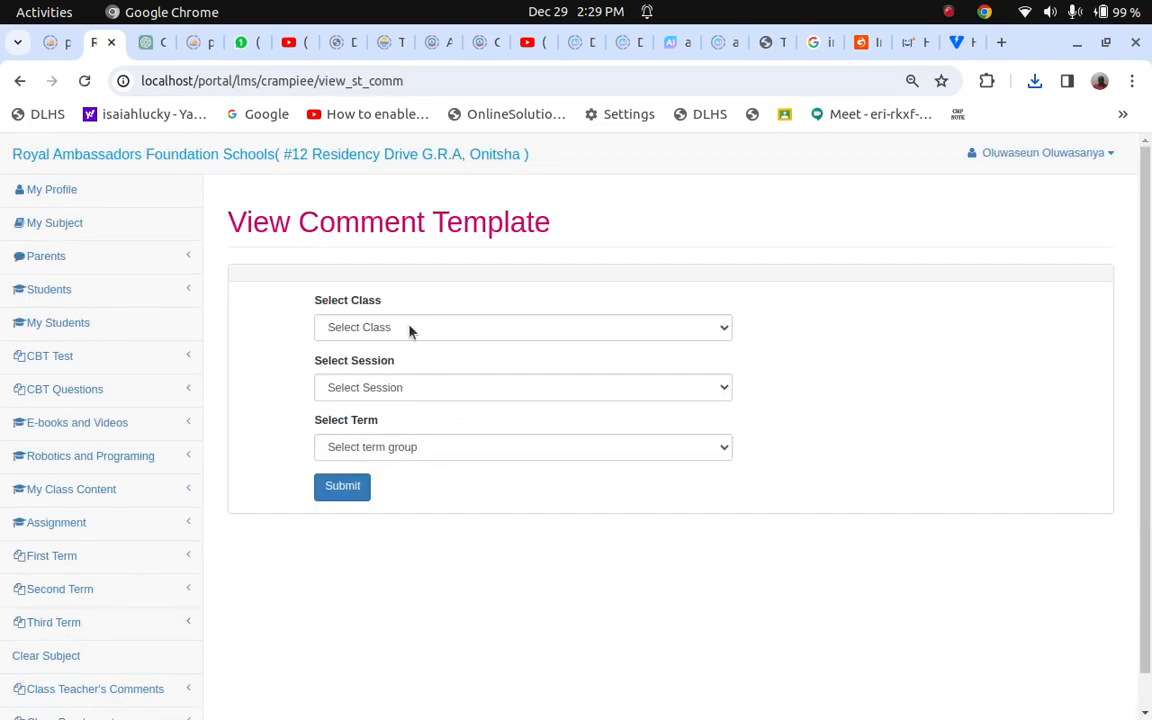
pyautogui.click(409, 329)
pyautogui.click(408, 364)
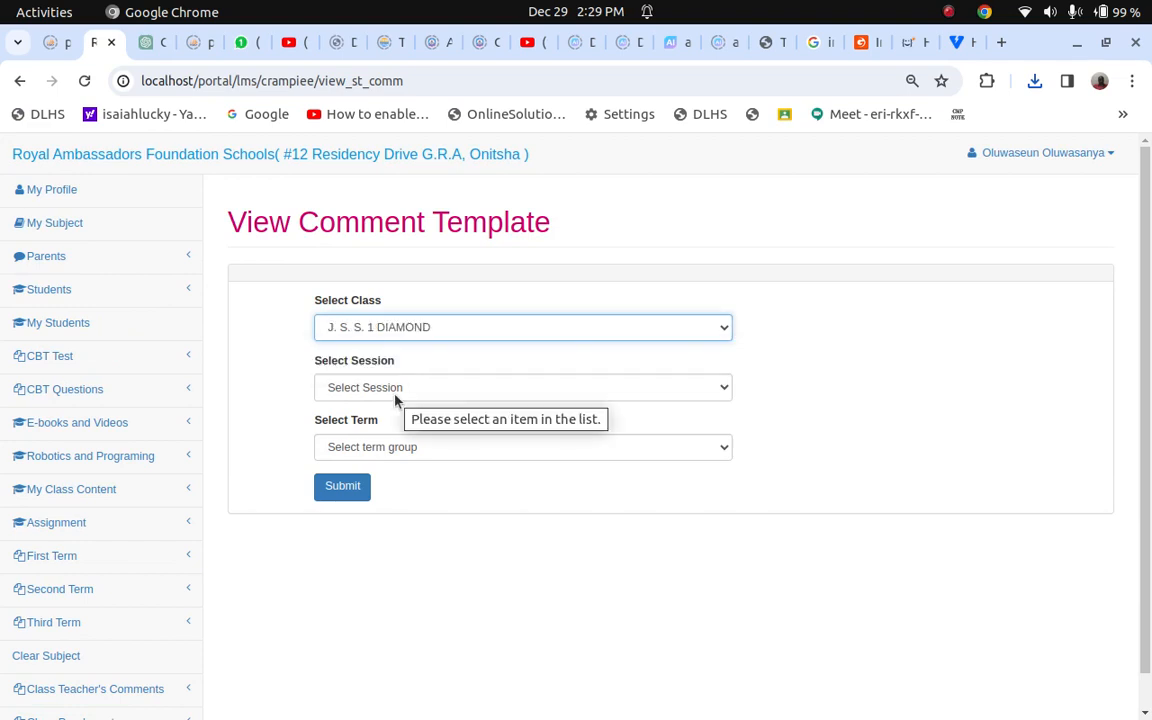
pyautogui.click(379, 390)
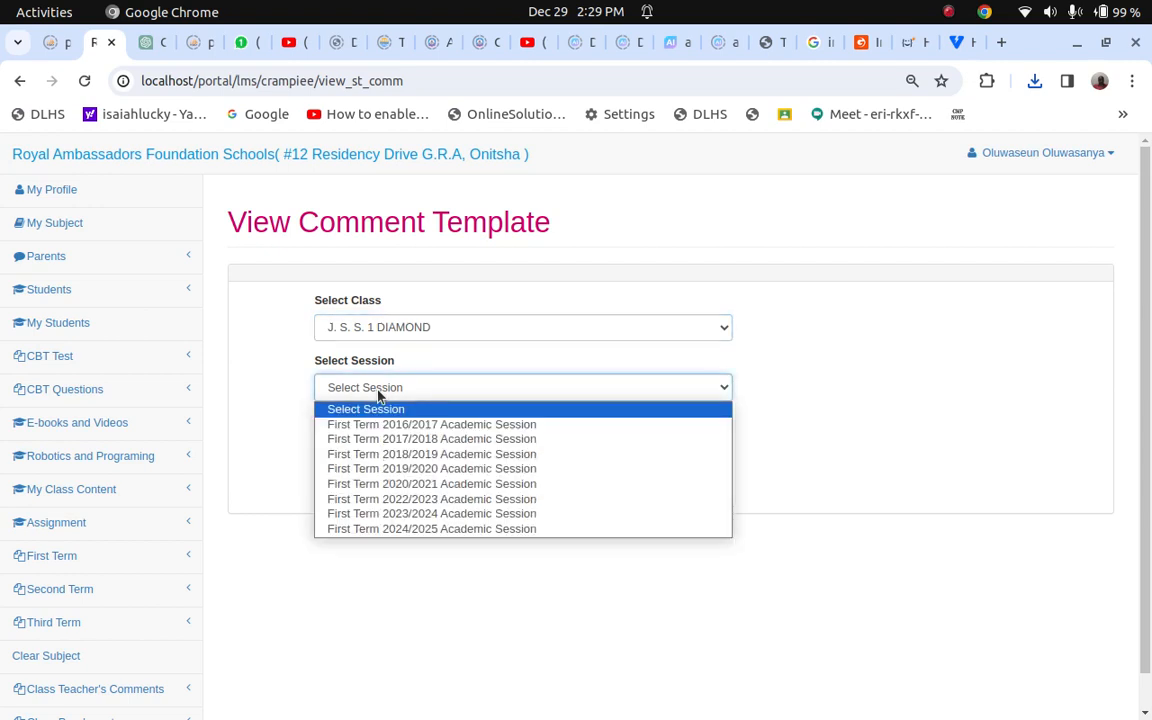
pyautogui.click(395, 499)
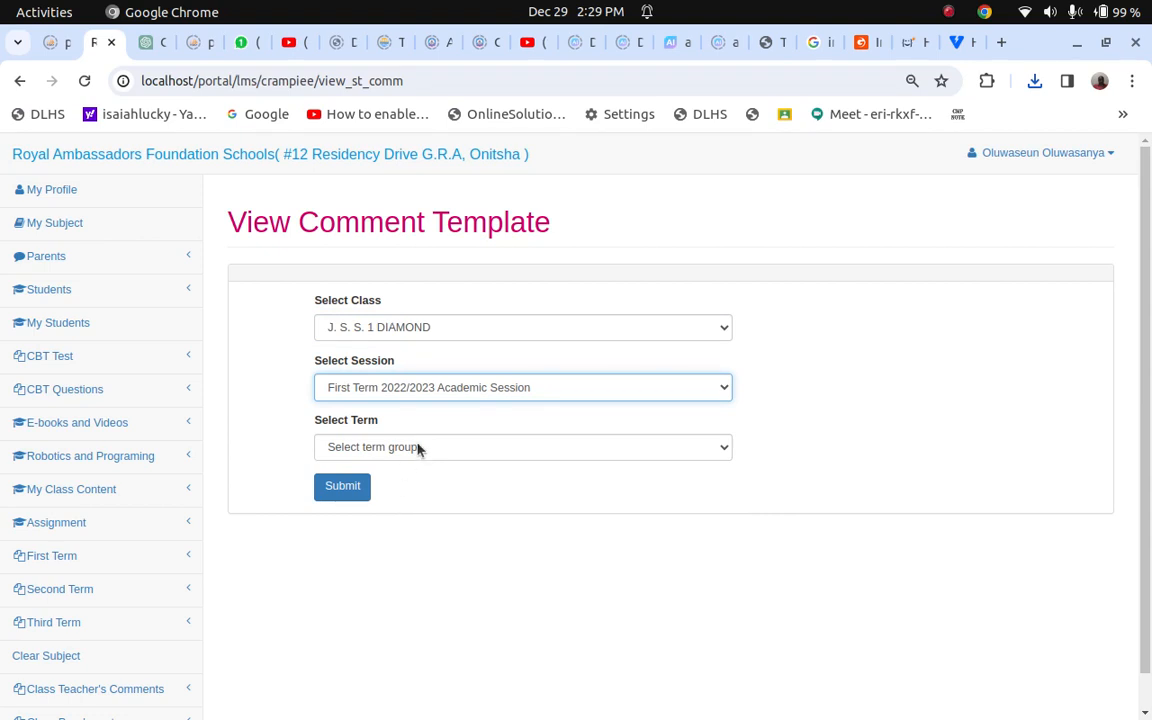
pyautogui.click(414, 450)
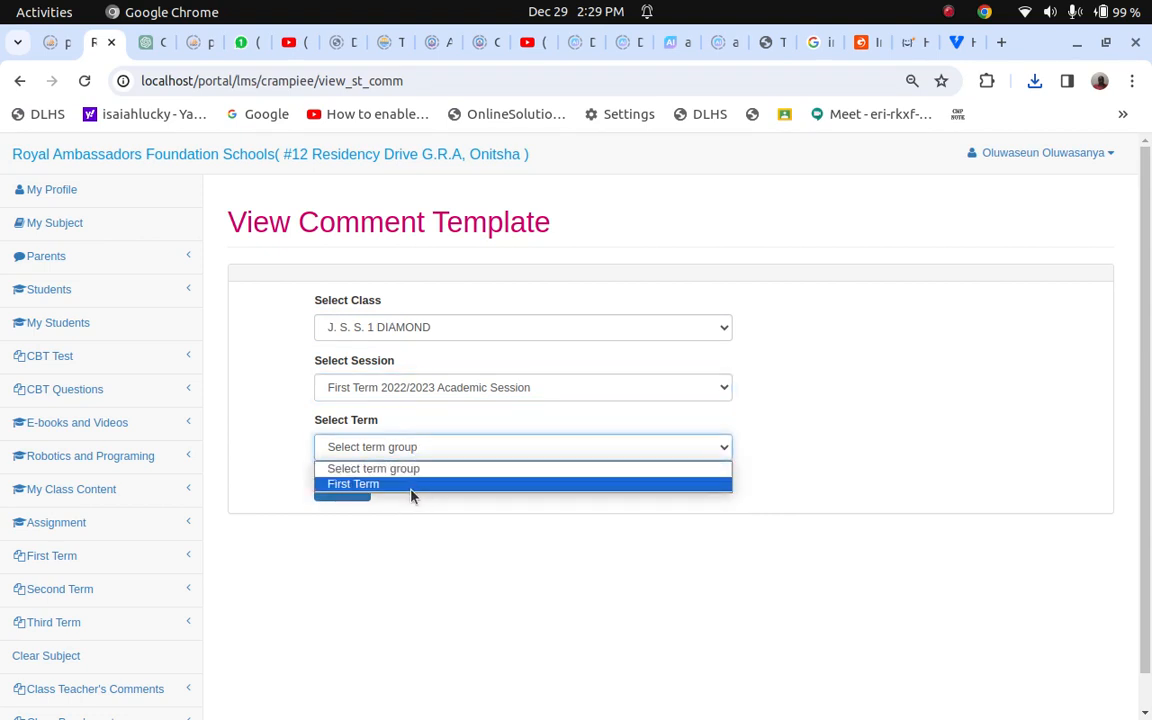
pyautogui.click(411, 488)
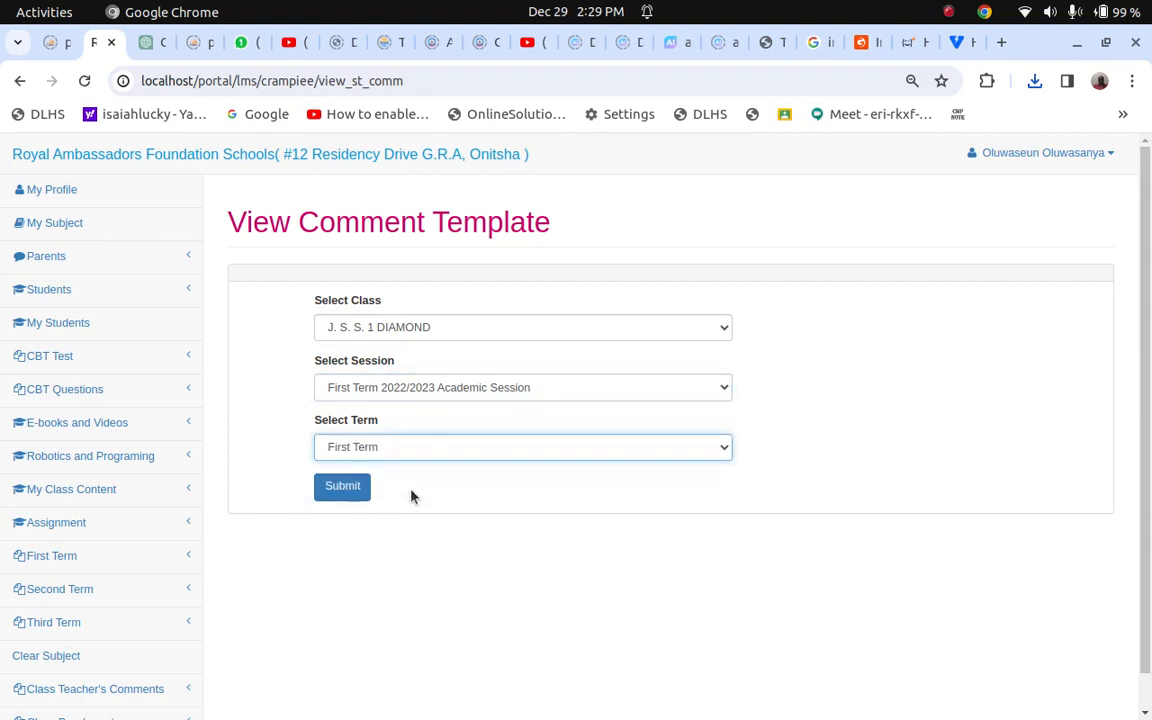
pyautogui.click(330, 490)
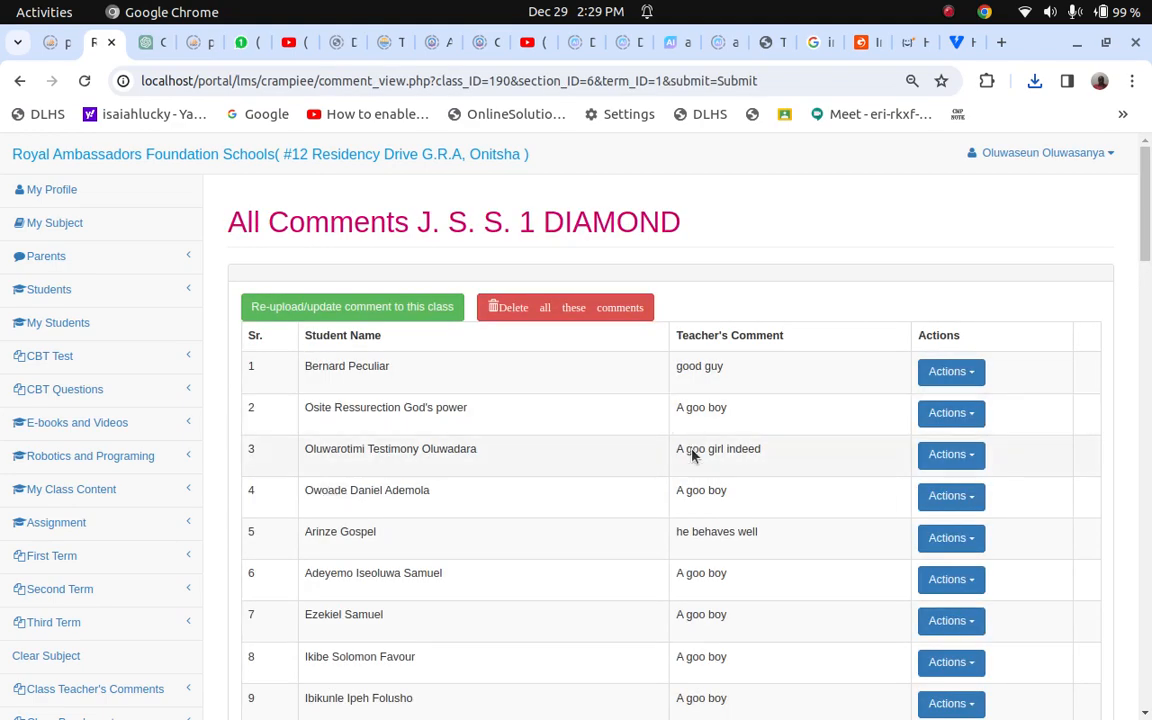
pyautogui.scroll(-3, 690, 460)
pyautogui.scroll(-3, 690, 470)
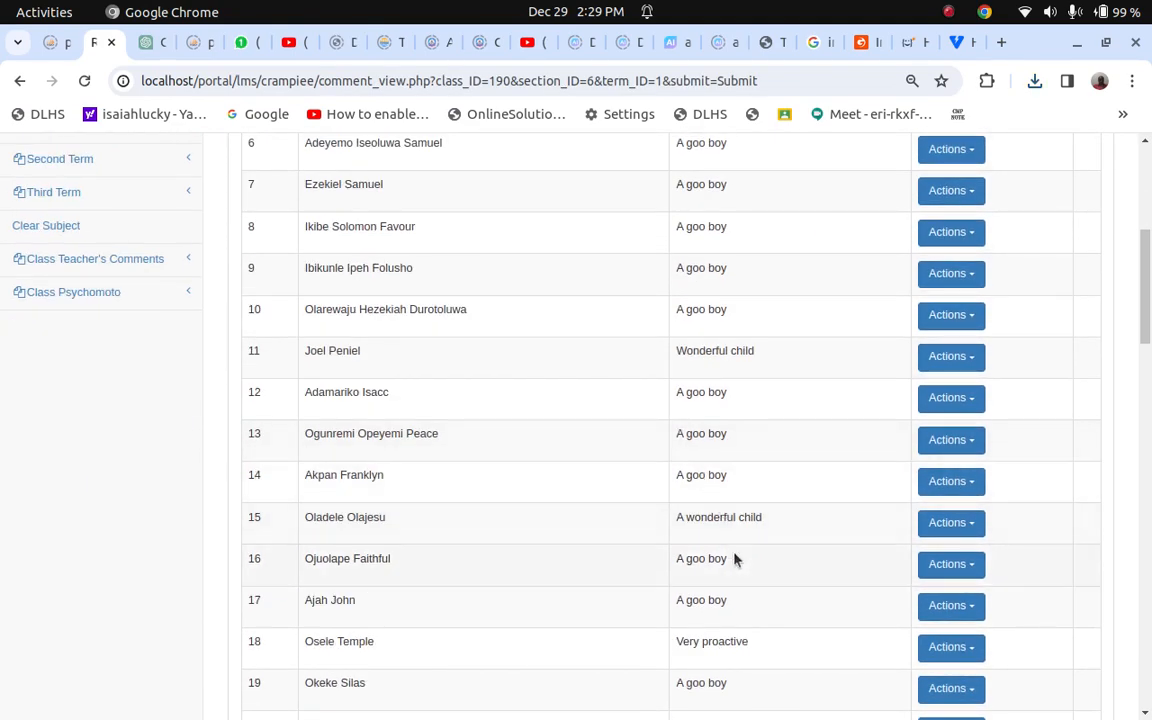
pyautogui.scroll(8, 787, 340)
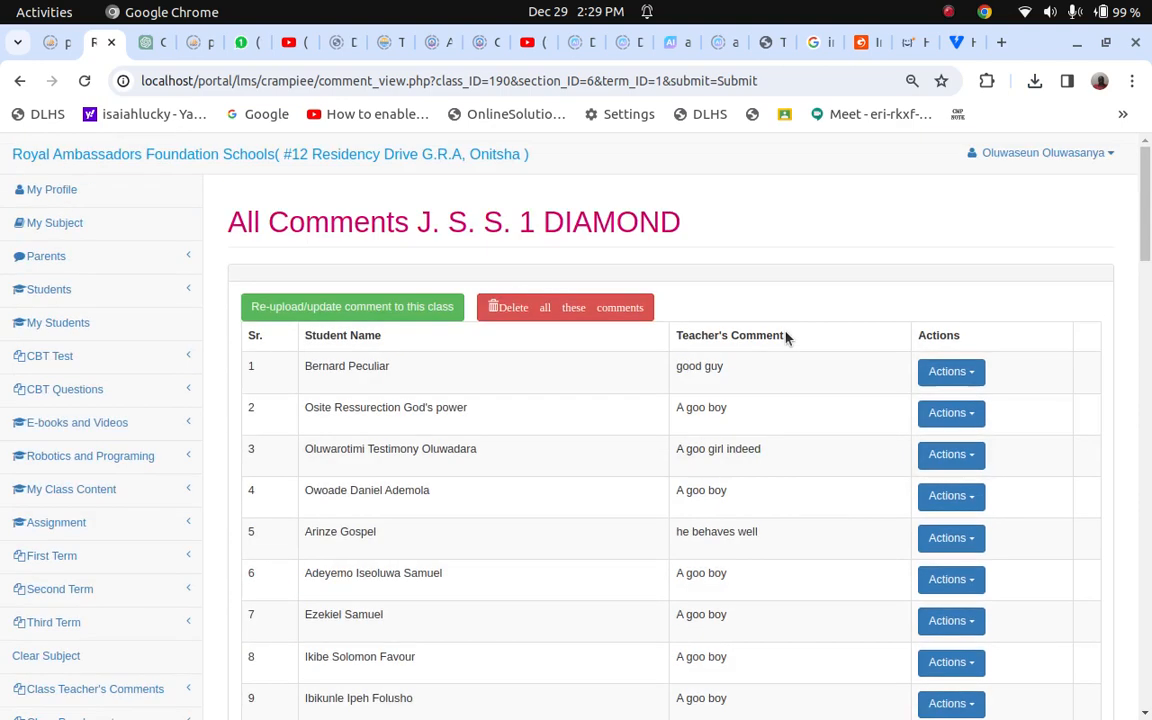
# - Try to open the first student's teacher comment for editing, and return to the class comments list
pyautogui.click(971, 375)
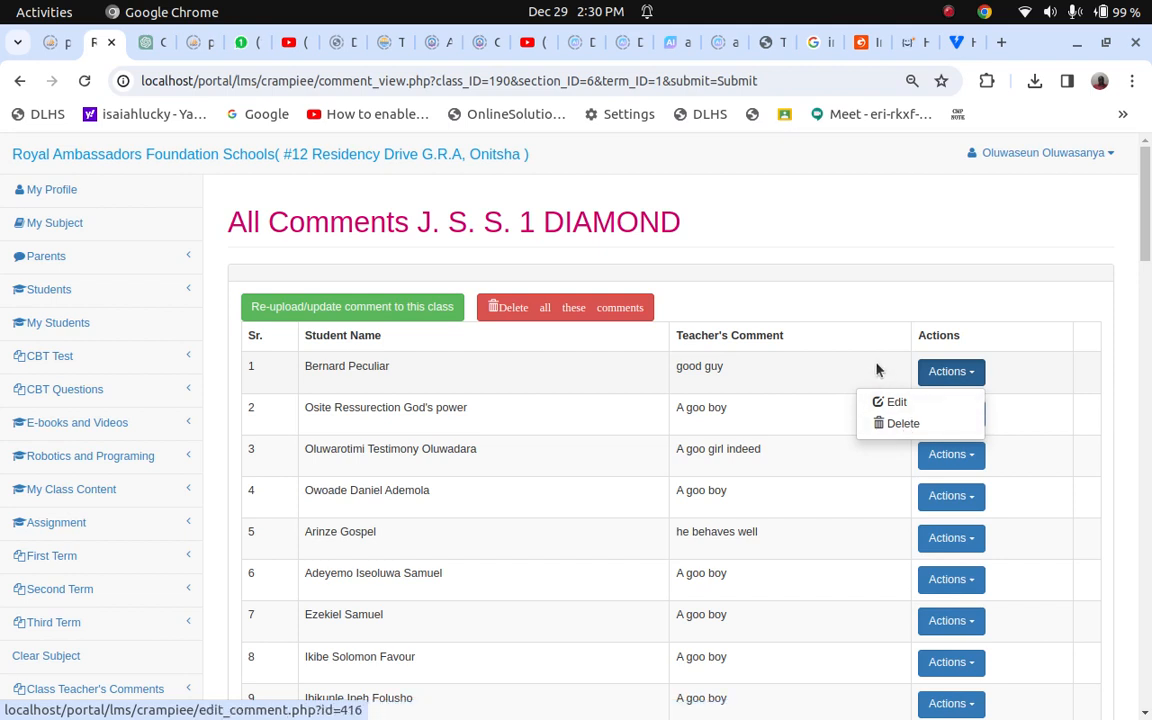
pyautogui.click(896, 404)
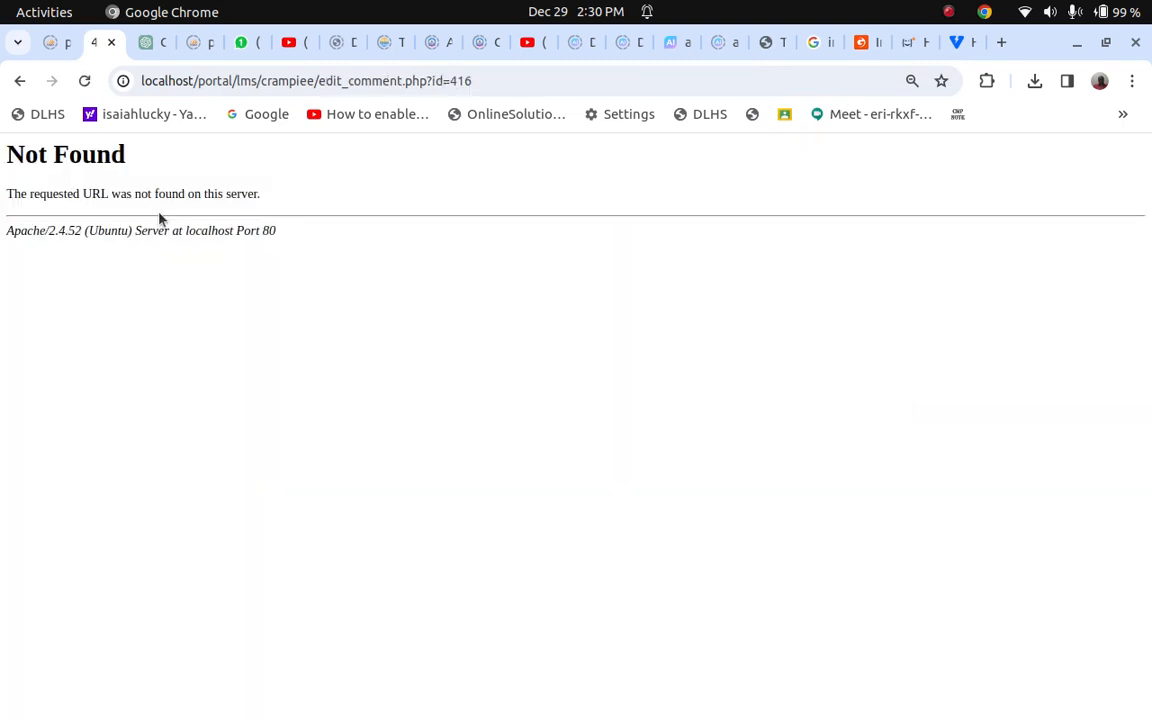
pyautogui.click(20, 82)
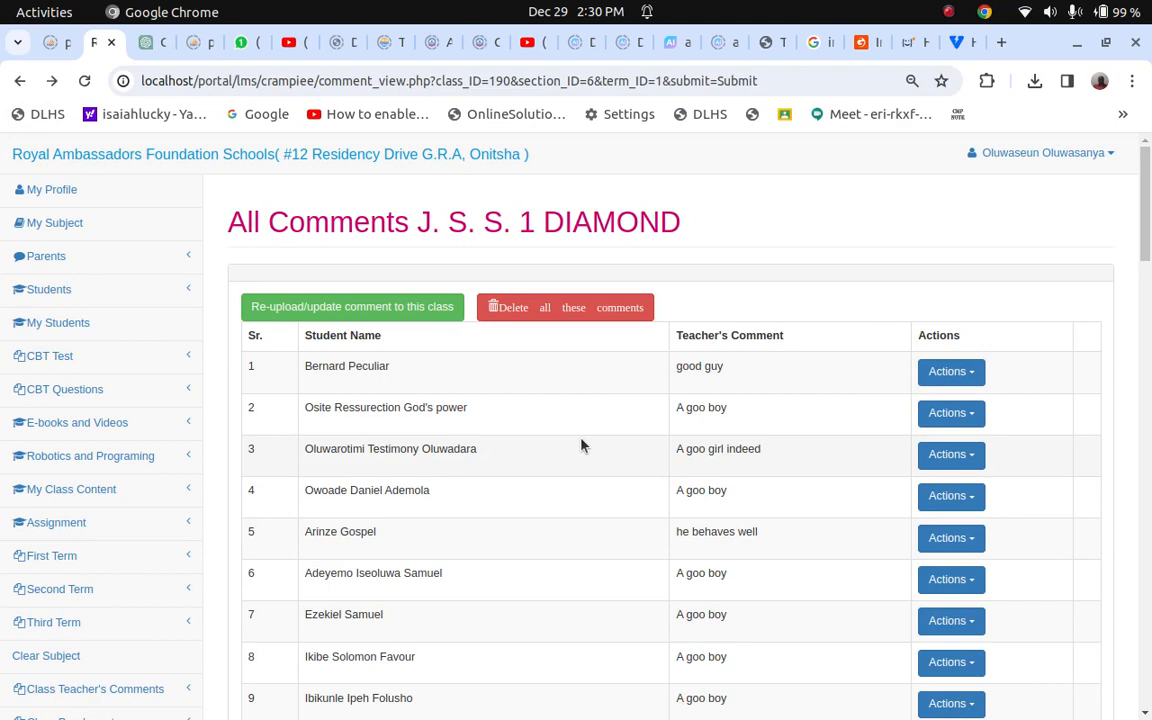
# - Open the form for re-uploading or updating the class comments and close it without choosing a file
pyautogui.click(392, 312)
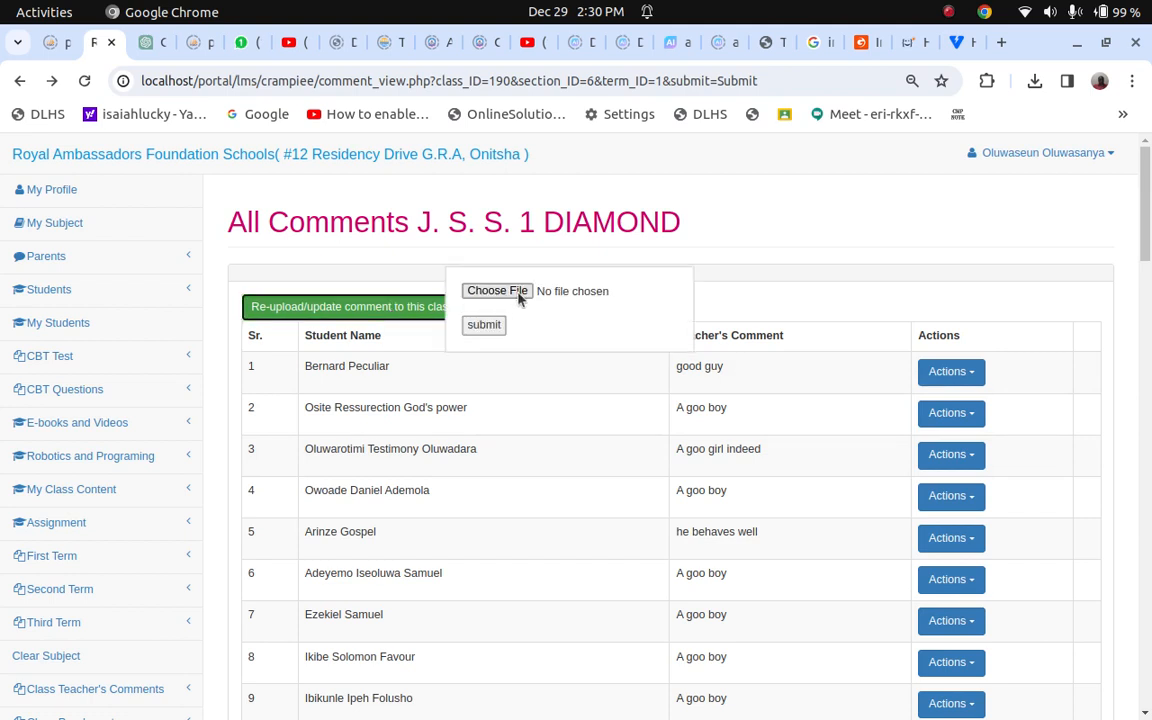
pyautogui.click(490, 326)
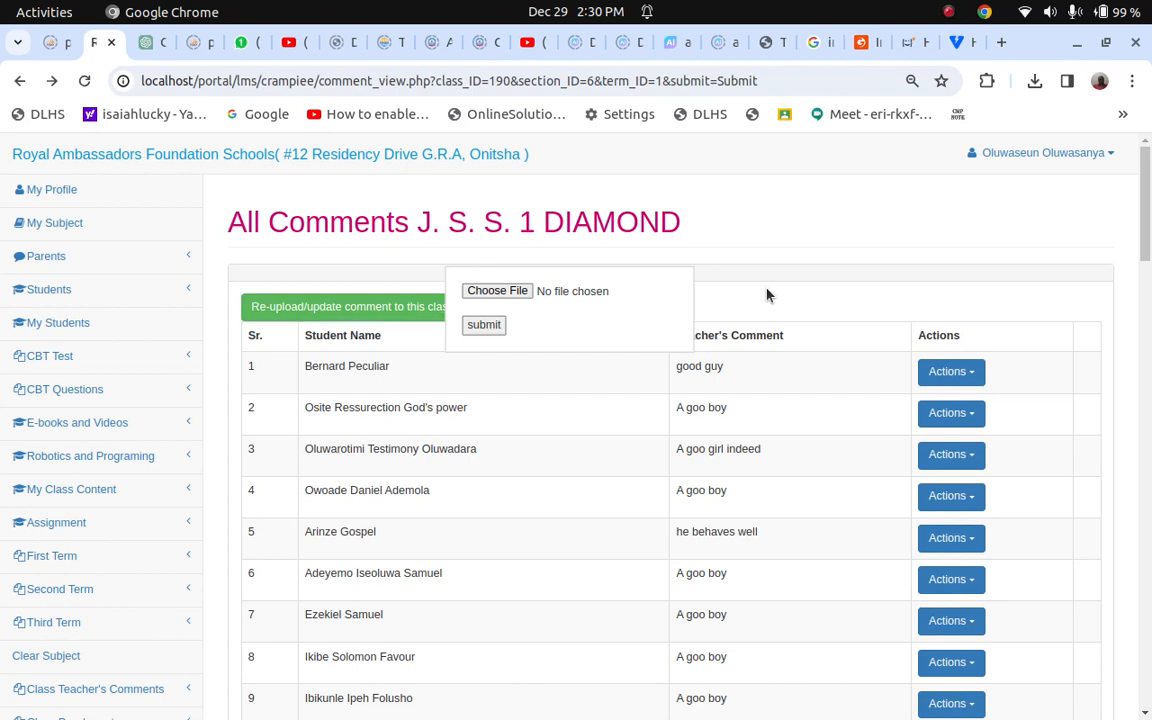
pyautogui.click(358, 307)
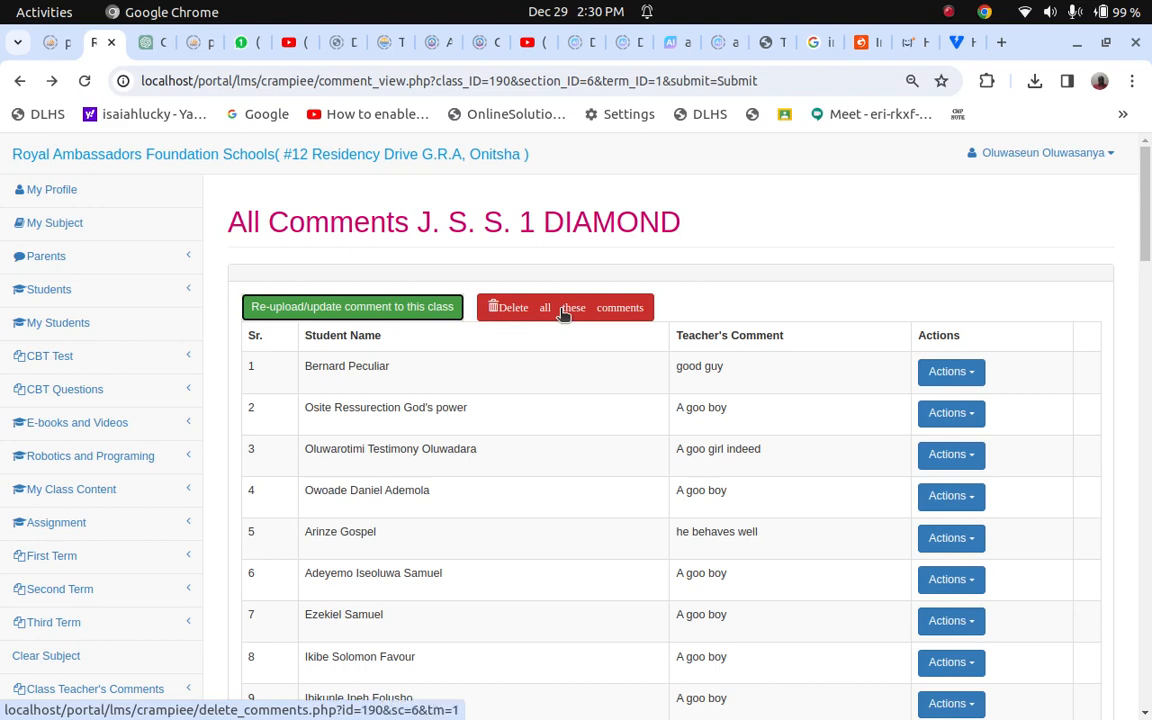
# - Review the students' teacher comments throughout the J. S. S. 1 DIAMOND list
pyautogui.scroll(-20, 581, 419)
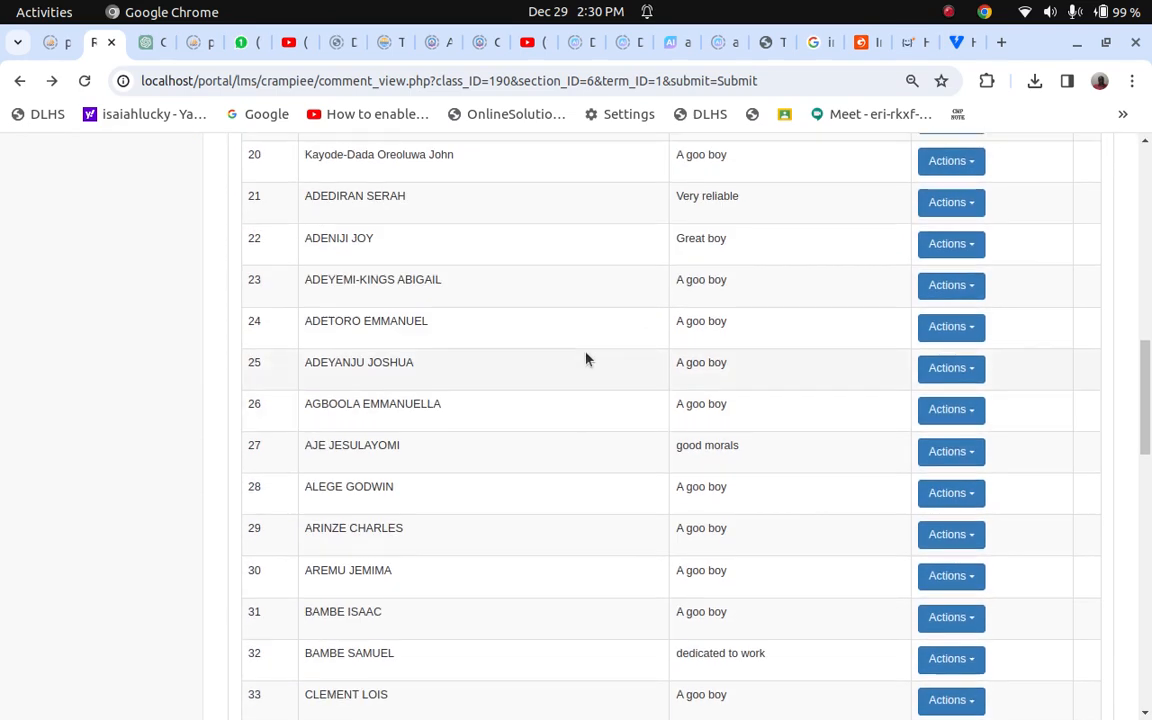
pyautogui.scroll(20, 589, 355)
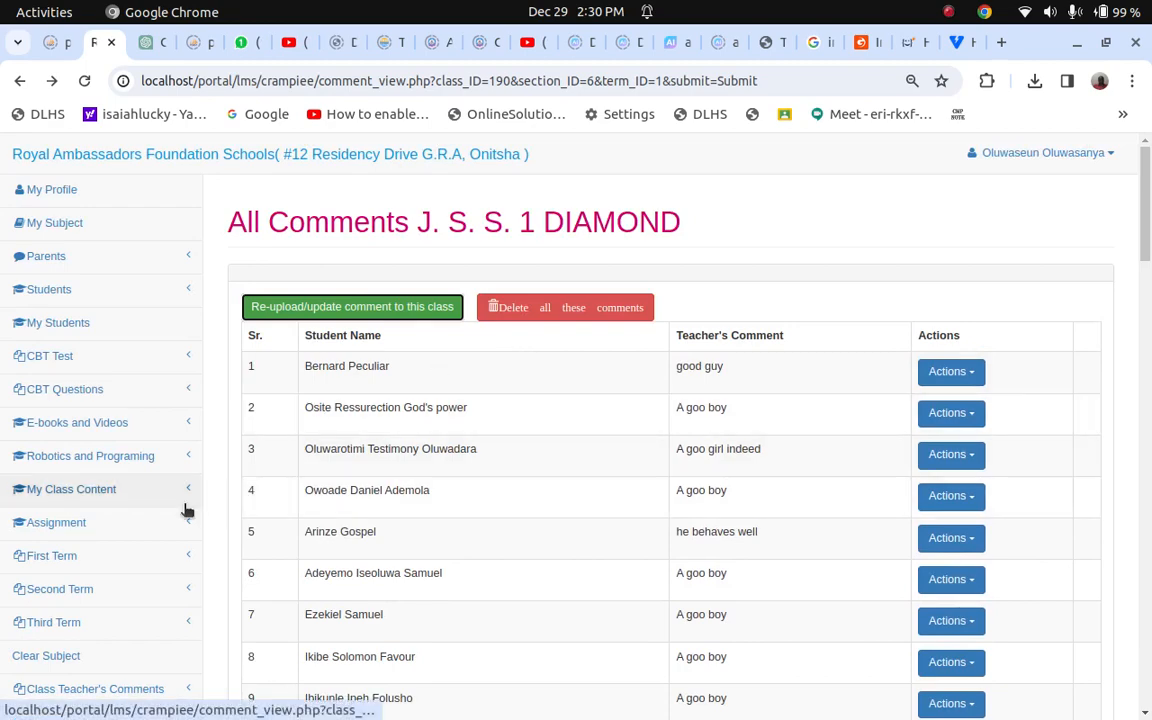
pyautogui.scroll(-4, 434, 473)
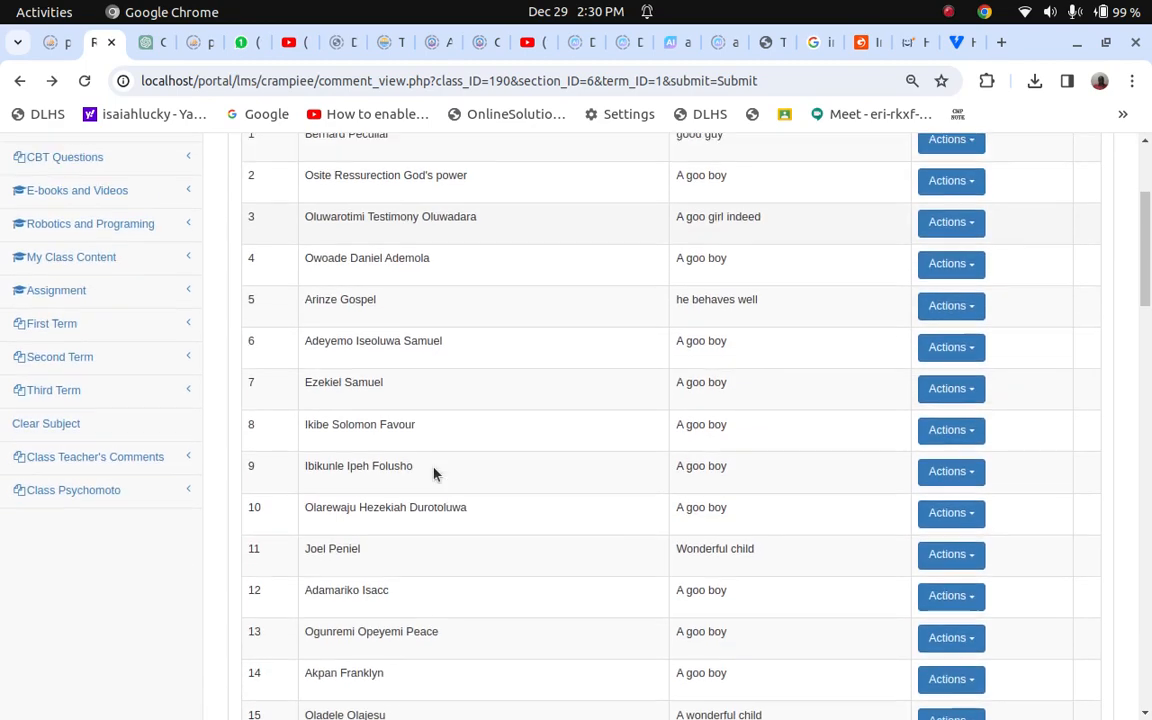
pyautogui.scroll(4, 434, 473)
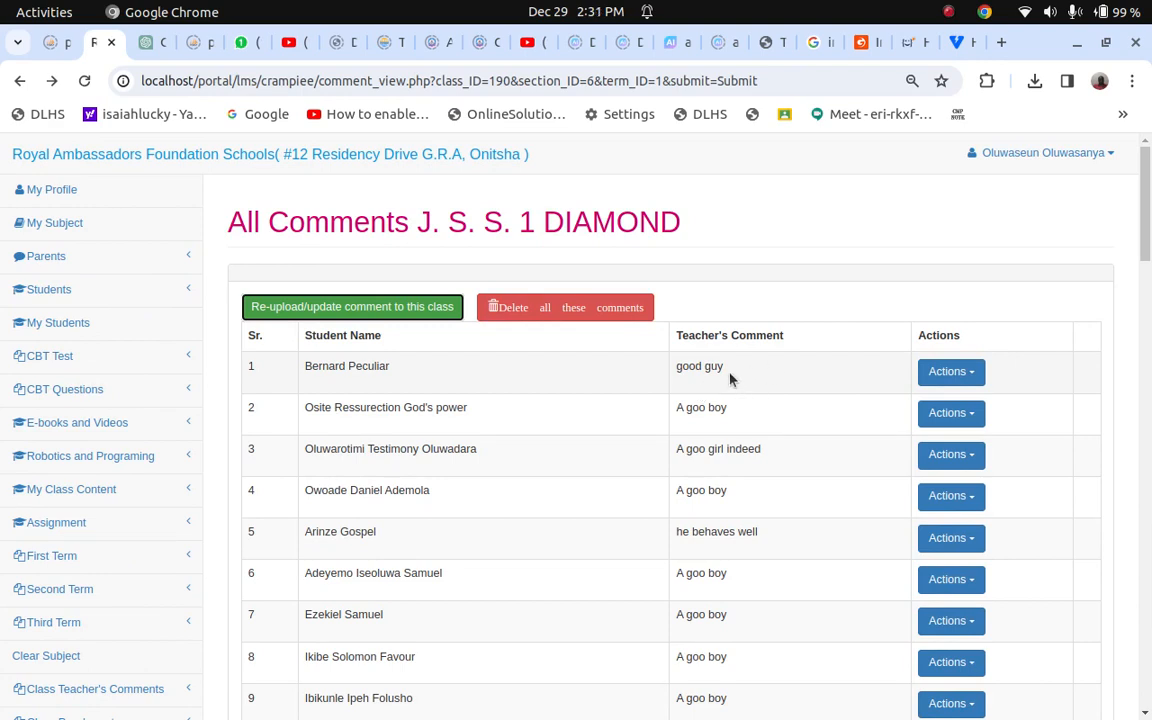
# - Set the comment upload form to J. S. S. 1 DIAMOND, First Term 2022/2023 Academic Session and First Term, then cancel choosing a file
pyautogui.scroll(-4, 730, 378)
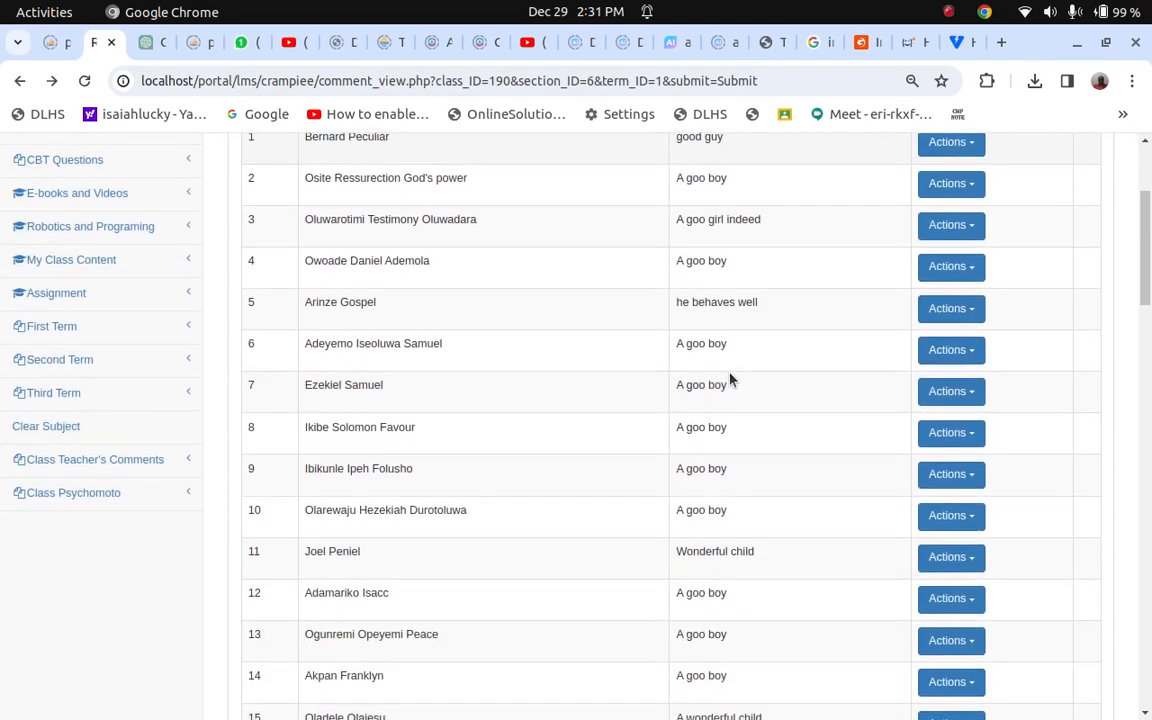
pyautogui.click(70, 463)
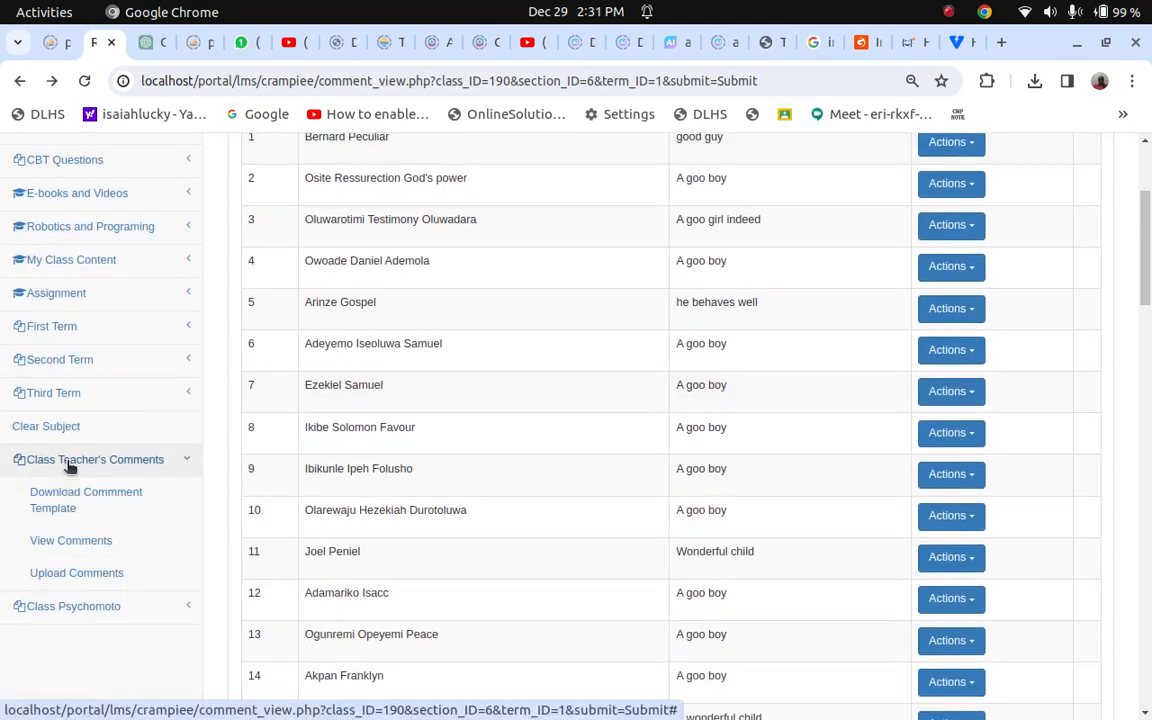
pyautogui.click(72, 575)
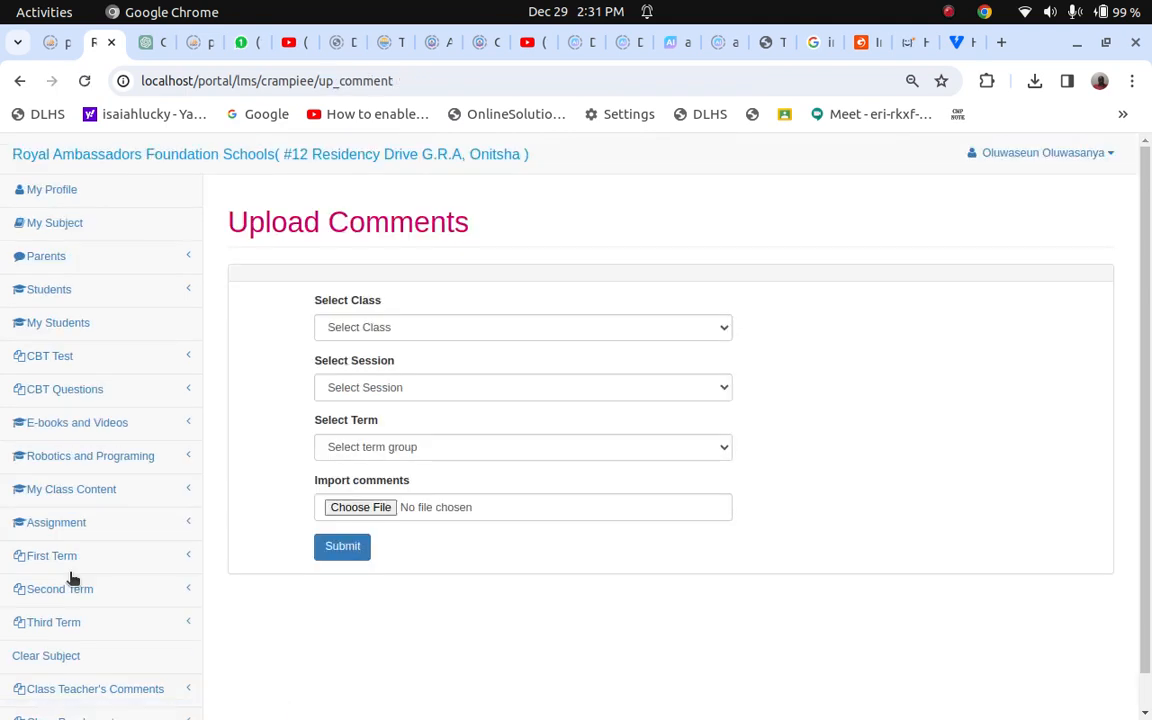
pyautogui.click(405, 334)
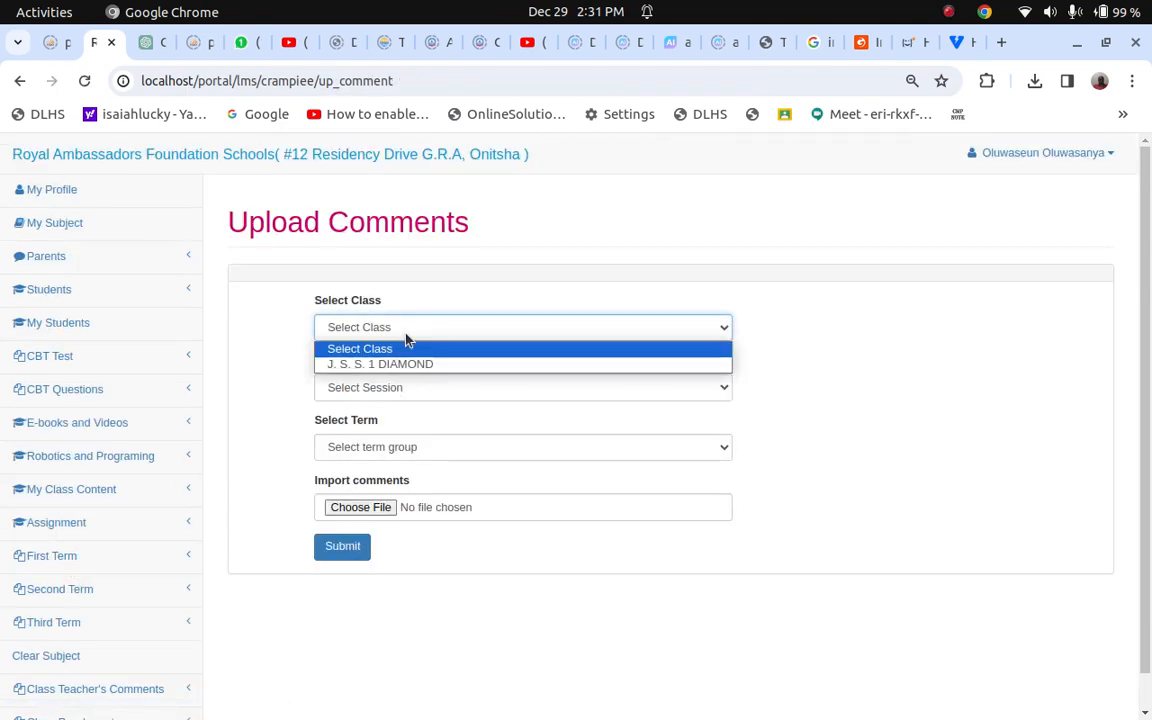
pyautogui.click(405, 366)
pyautogui.click(383, 387)
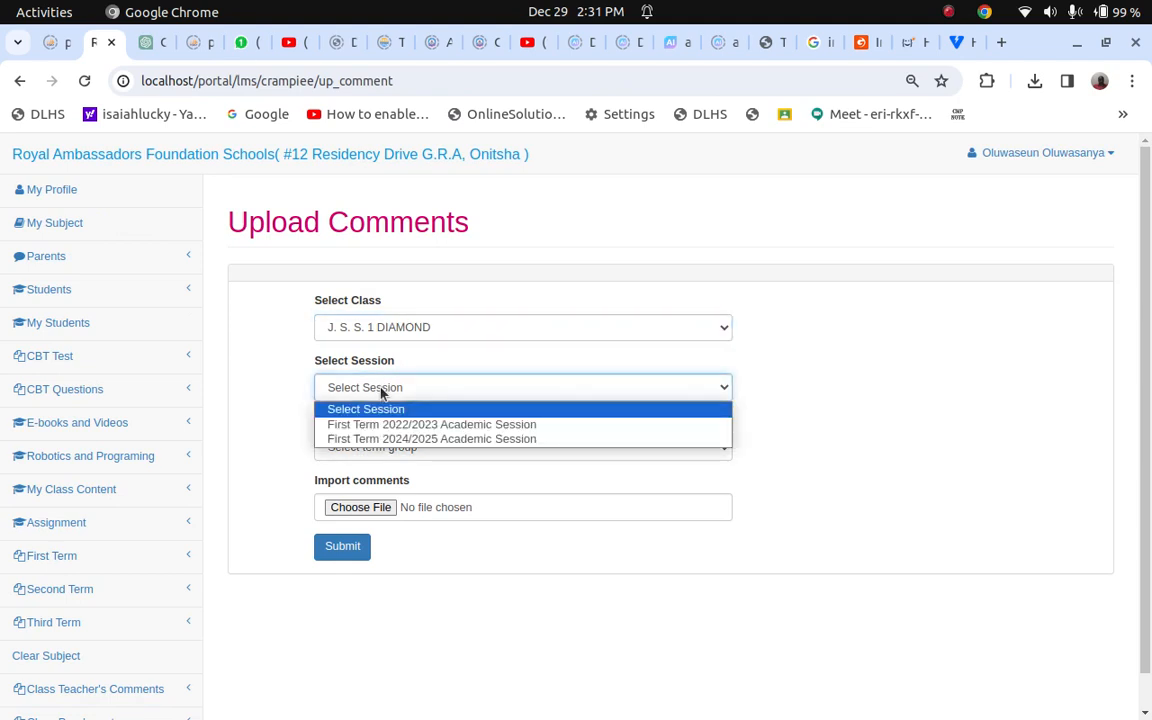
pyautogui.click(394, 430)
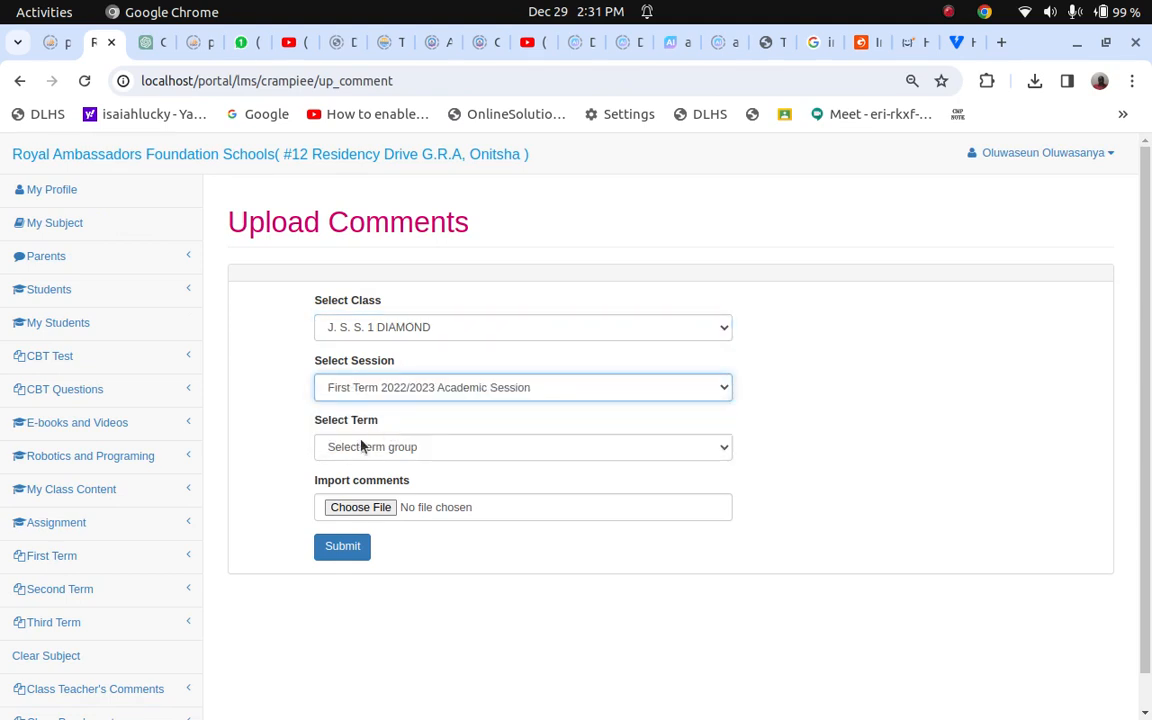
pyautogui.click(362, 446)
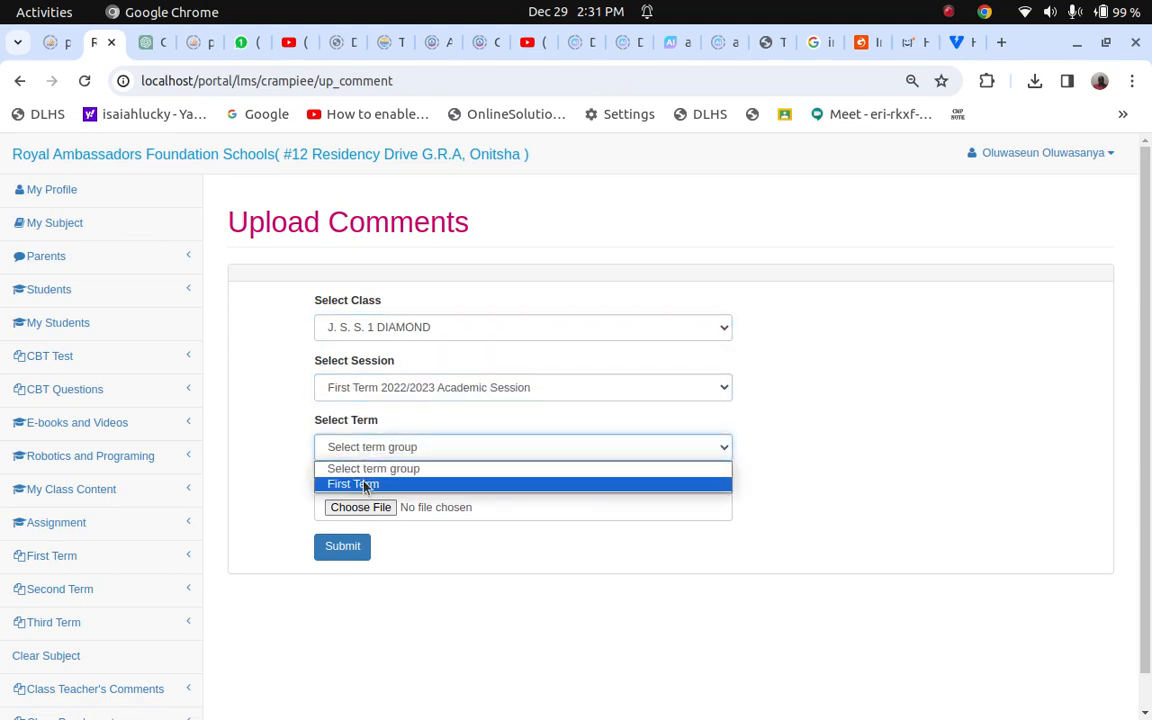
pyautogui.click(365, 484)
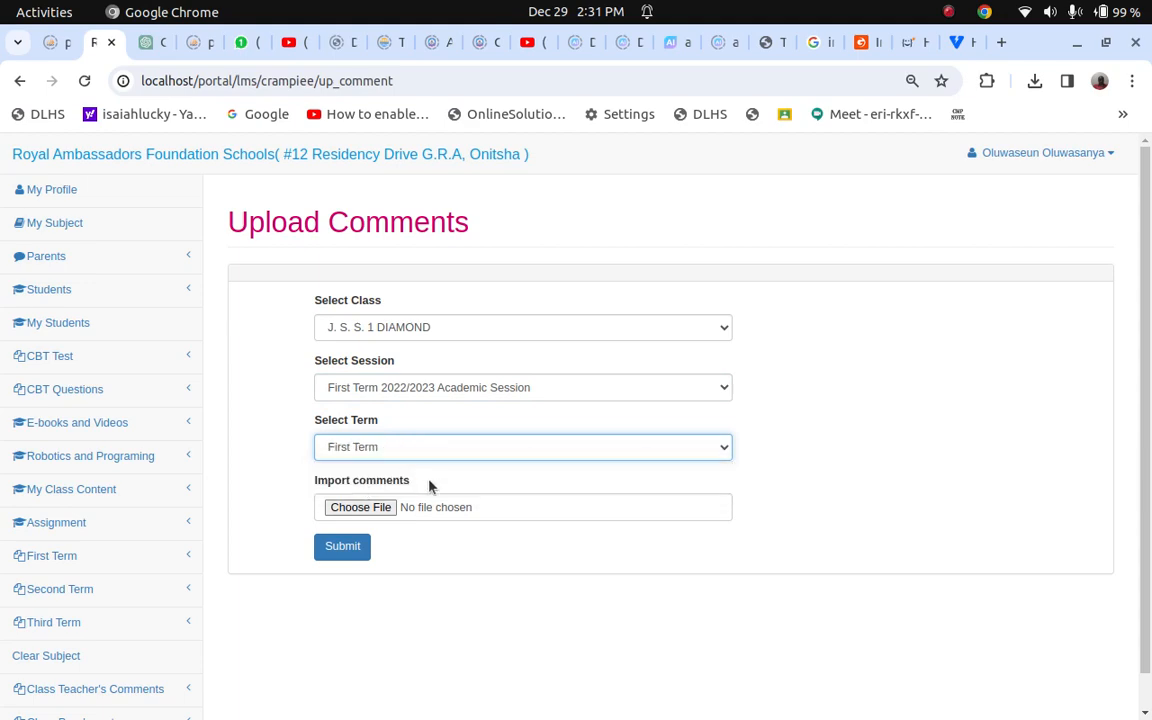
pyautogui.click(380, 508)
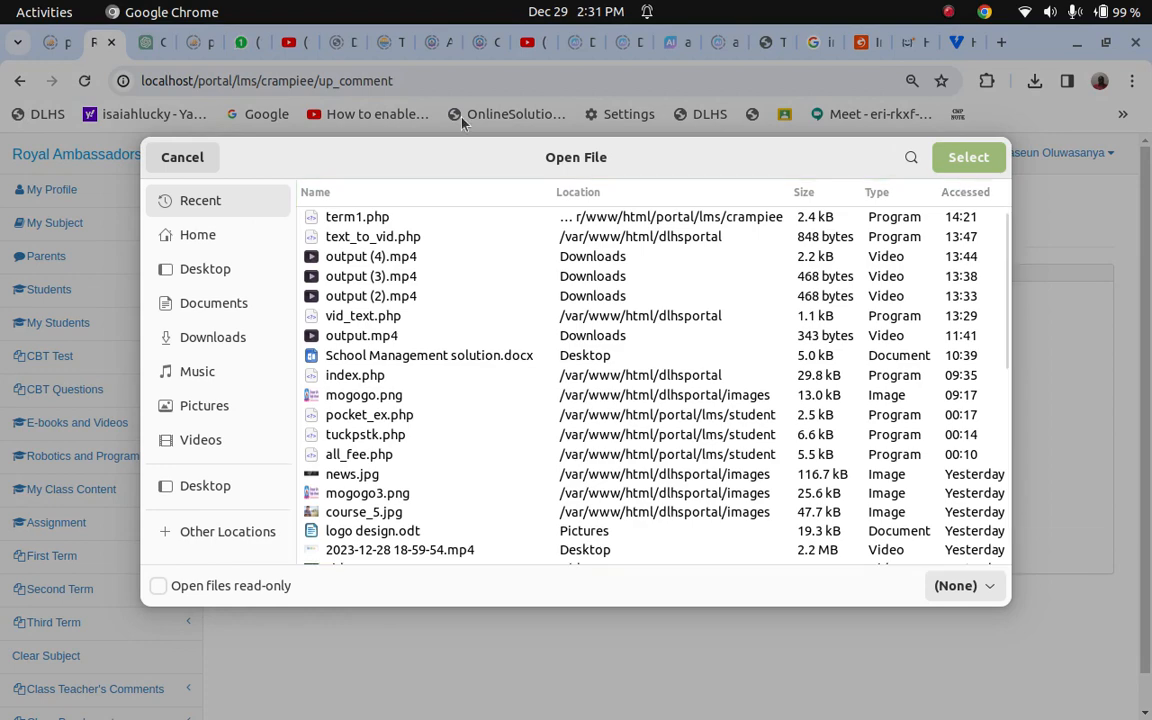
pyautogui.click(177, 160)
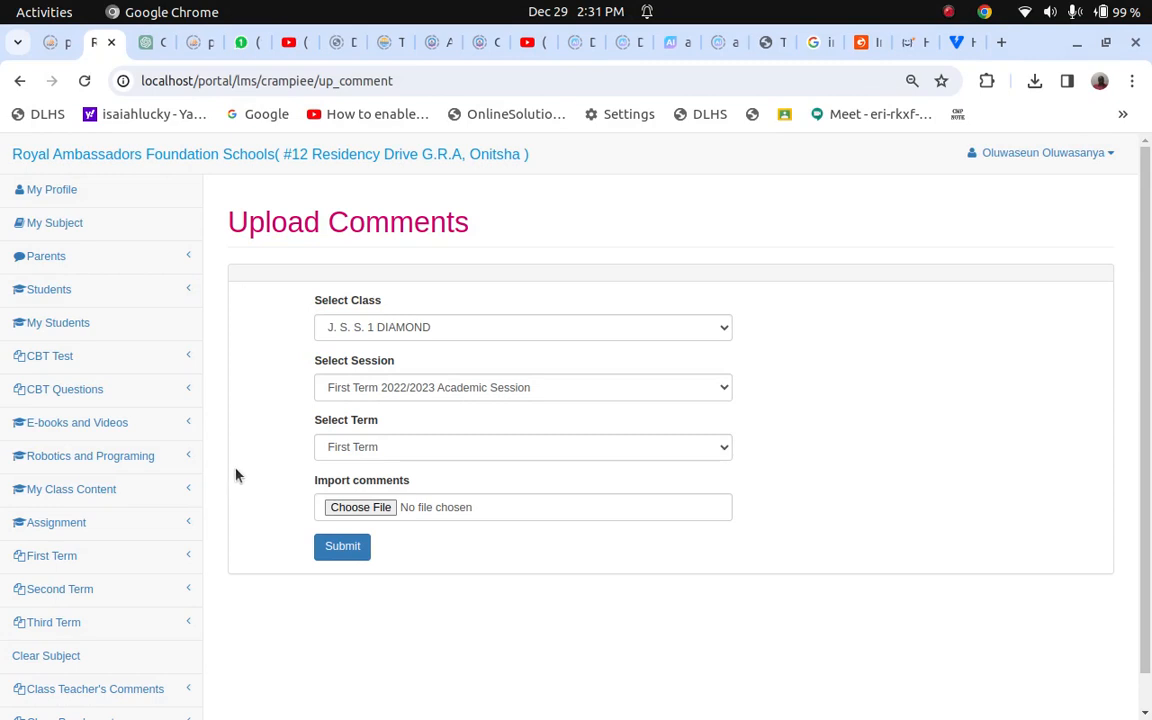
# - Open the class psychomotor editing form and select J. S. S. 1 DIAMOND, First Term 2022/2023 Academic Session and First Term
pyautogui.scroll(-1, 123, 620)
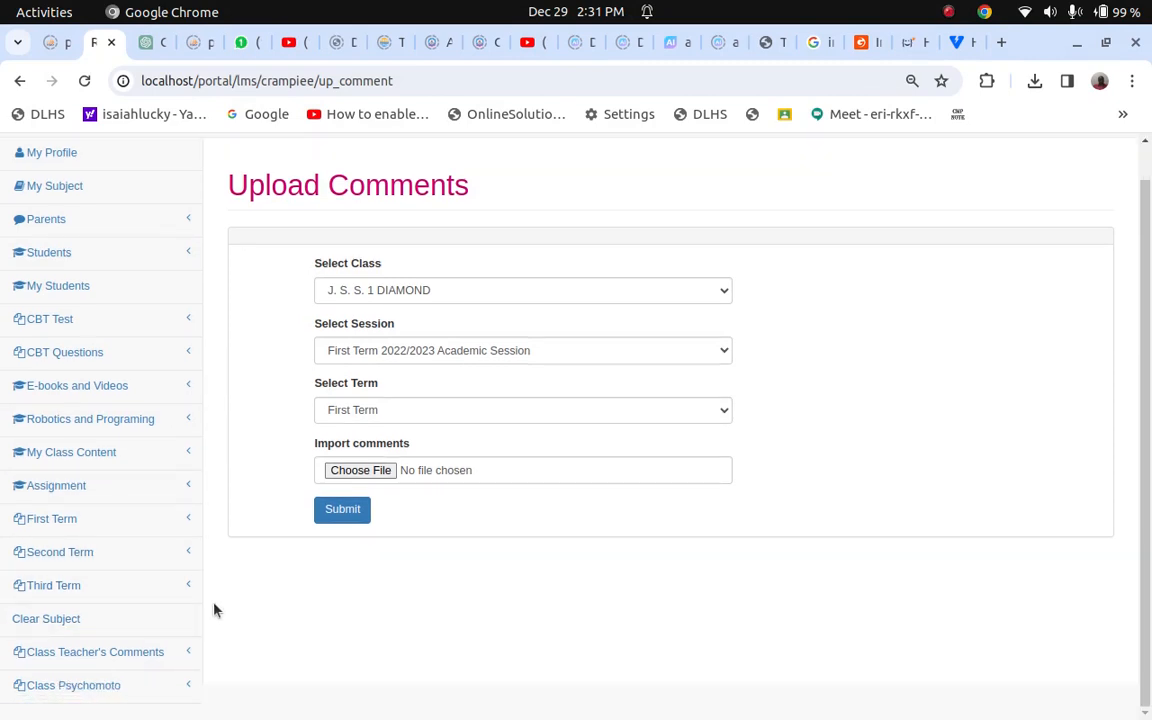
pyautogui.click(98, 688)
pyautogui.scroll(-2, 257, 614)
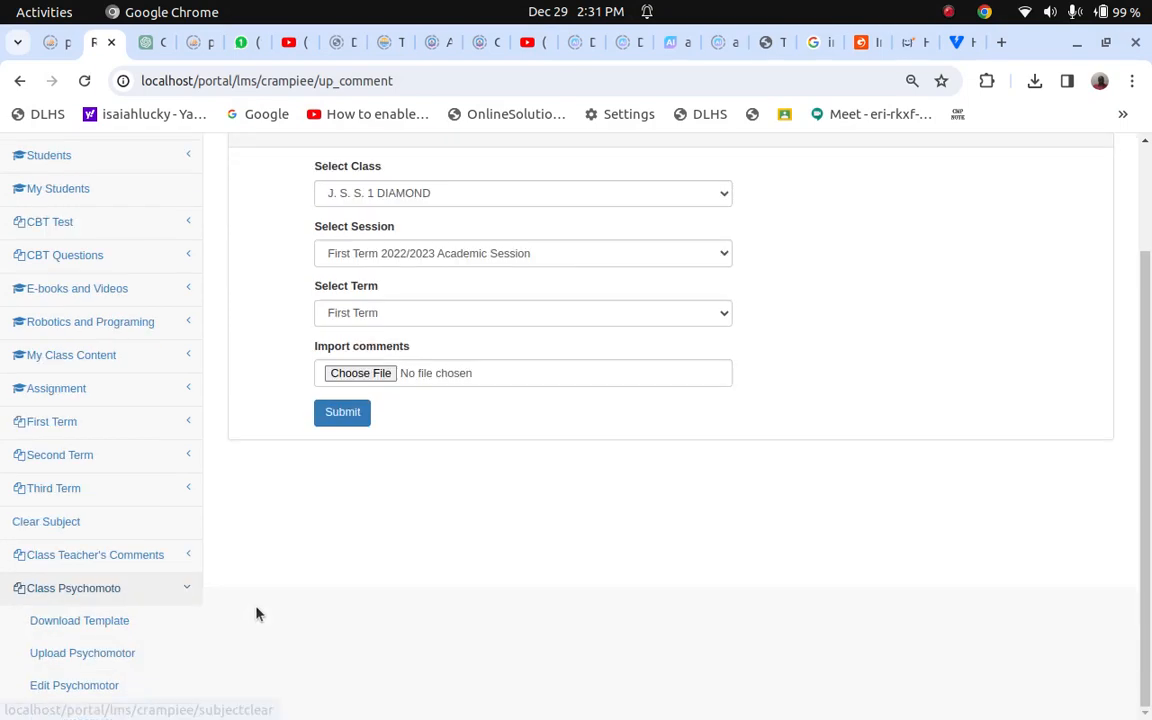
pyautogui.click(93, 686)
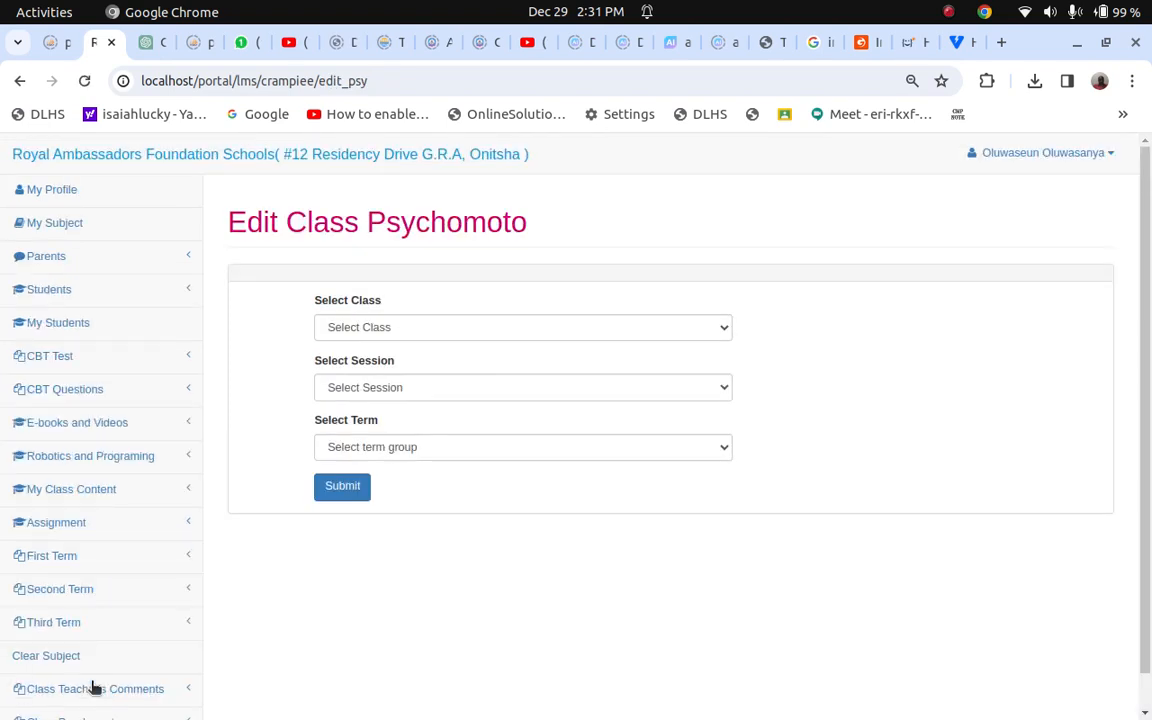
pyautogui.click(425, 334)
pyautogui.click(418, 365)
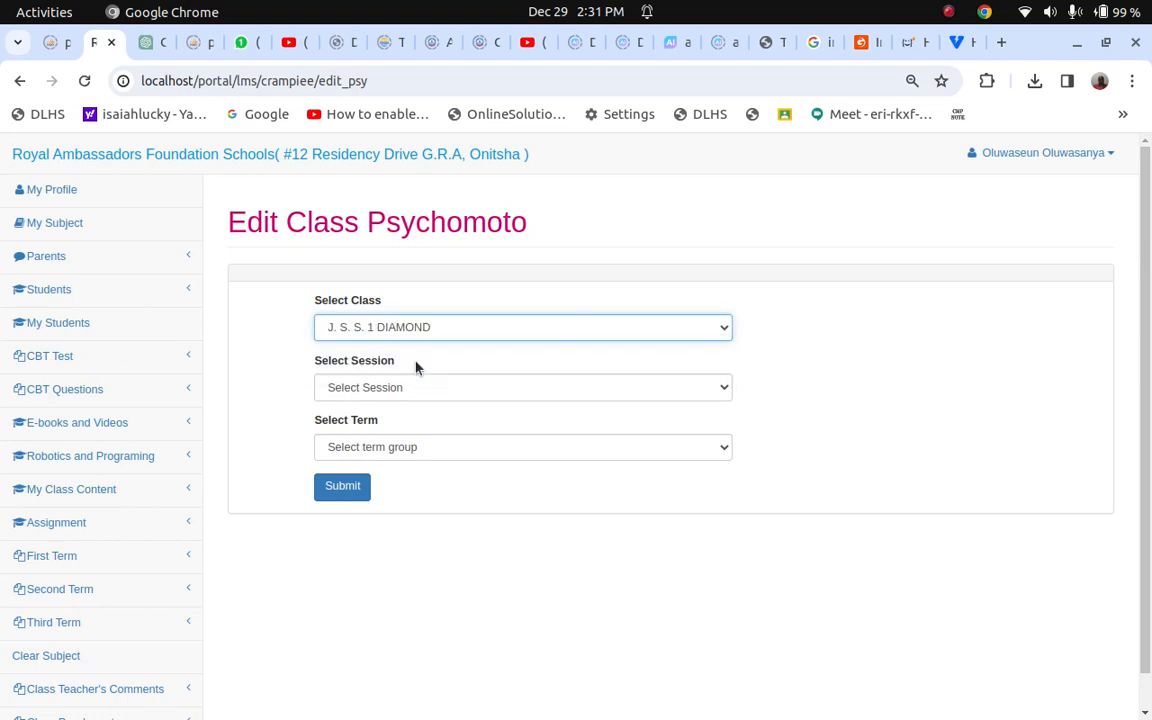
pyautogui.click(397, 389)
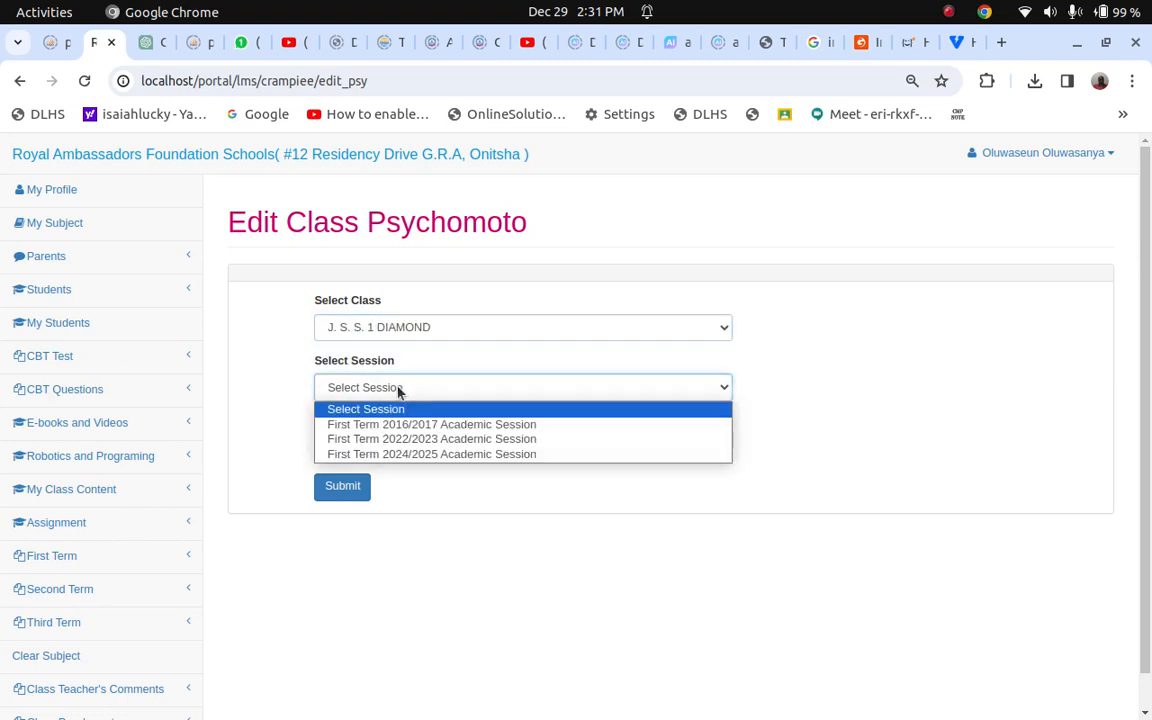
pyautogui.click(396, 441)
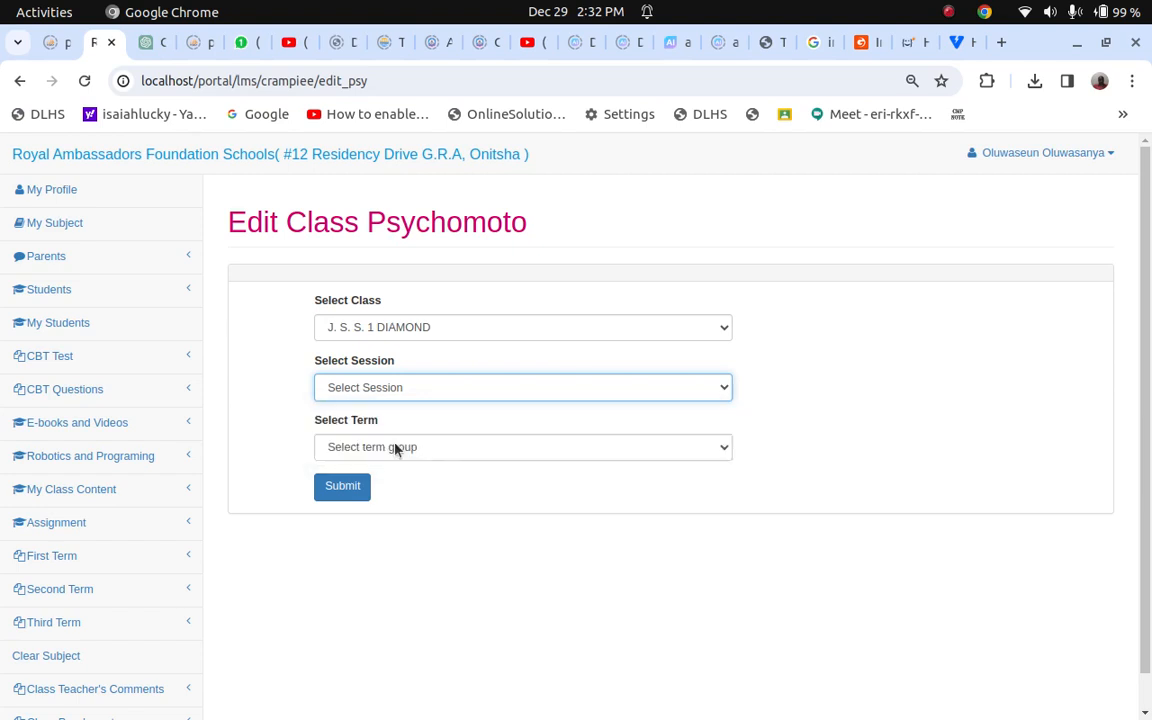
pyautogui.click(396, 448)
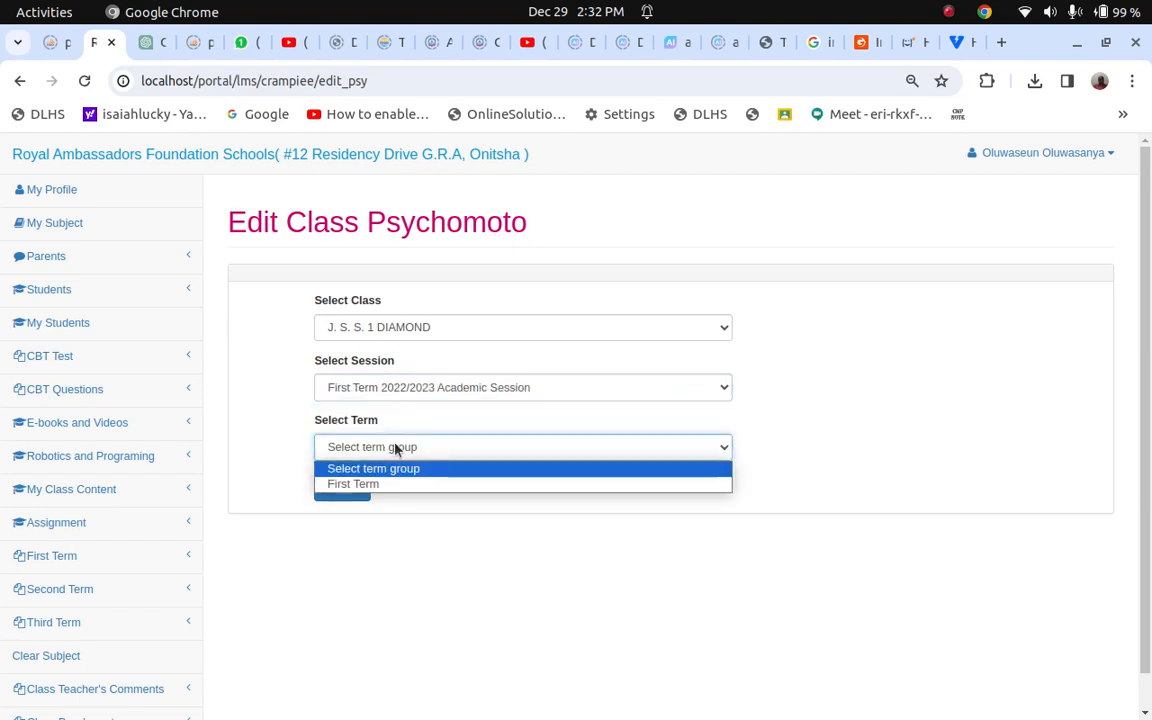
pyautogui.click(381, 484)
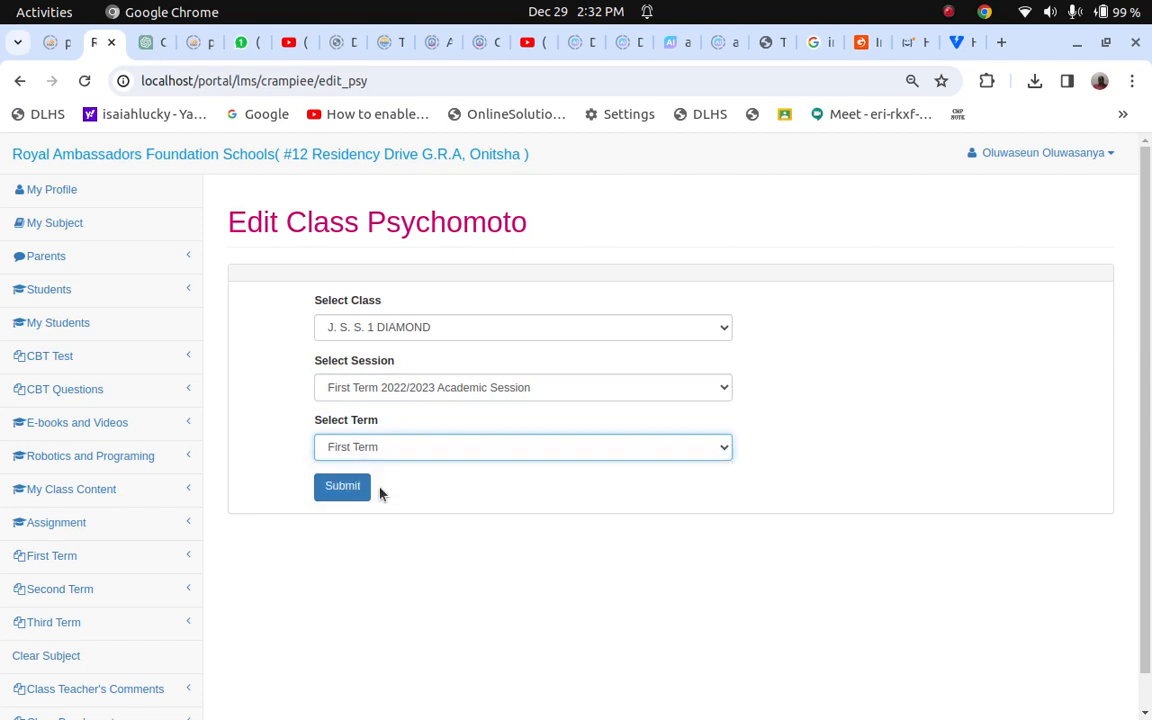